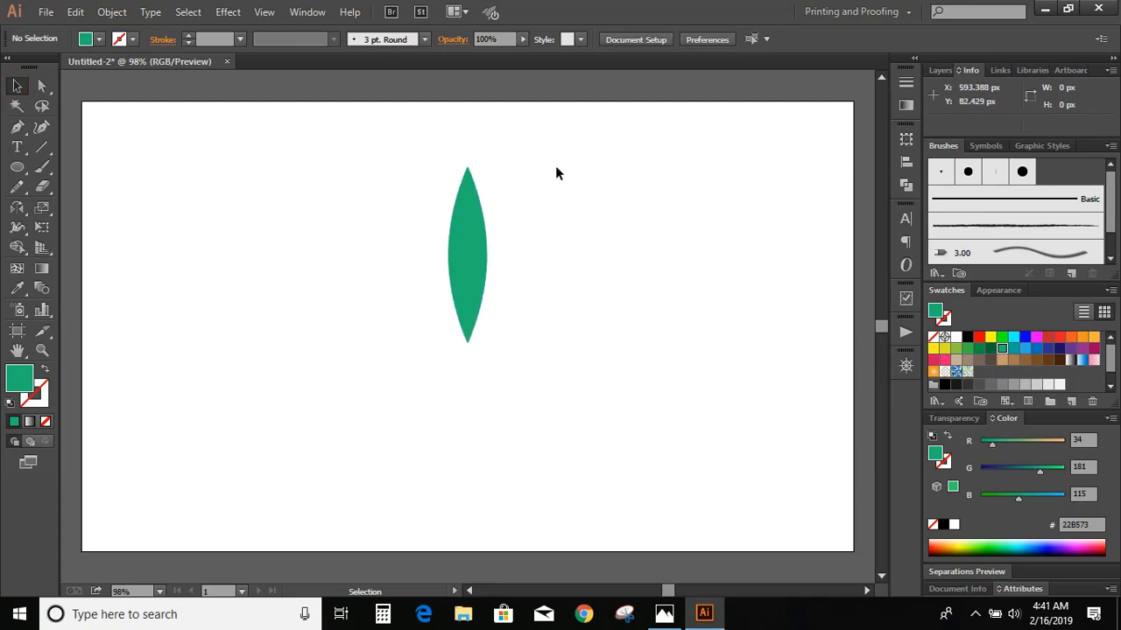
# Draw a green circle about 35 px in diameter just below the leaf's bottom tip, centred under the leaf
pyautogui.click(17, 167)
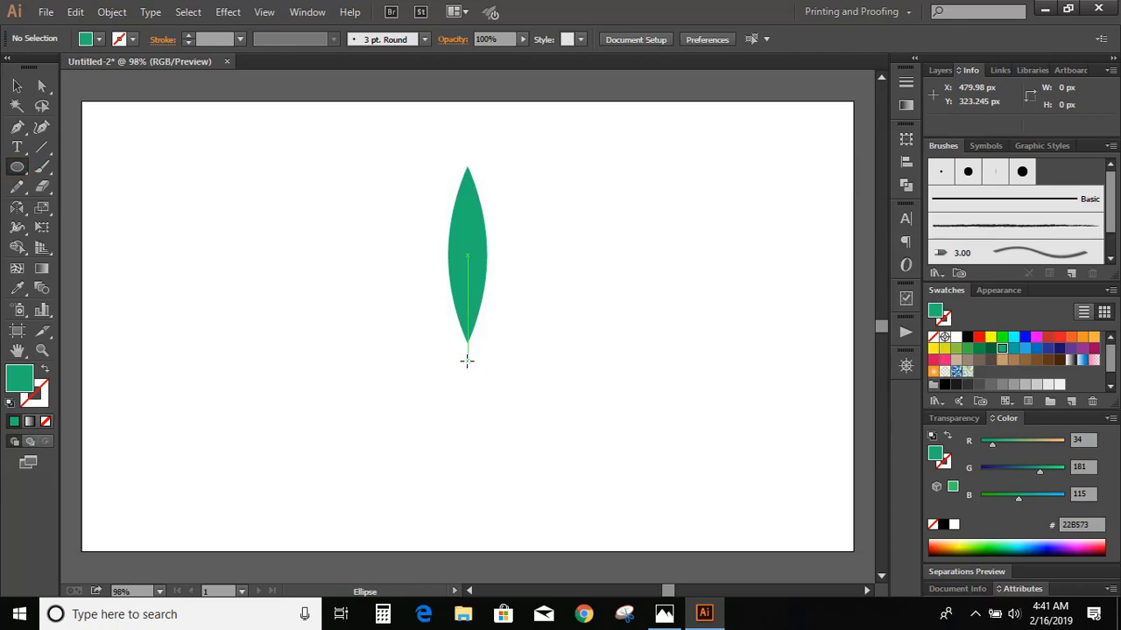
pyautogui.moveTo(467, 361); pyautogui.dragTo(473, 376)
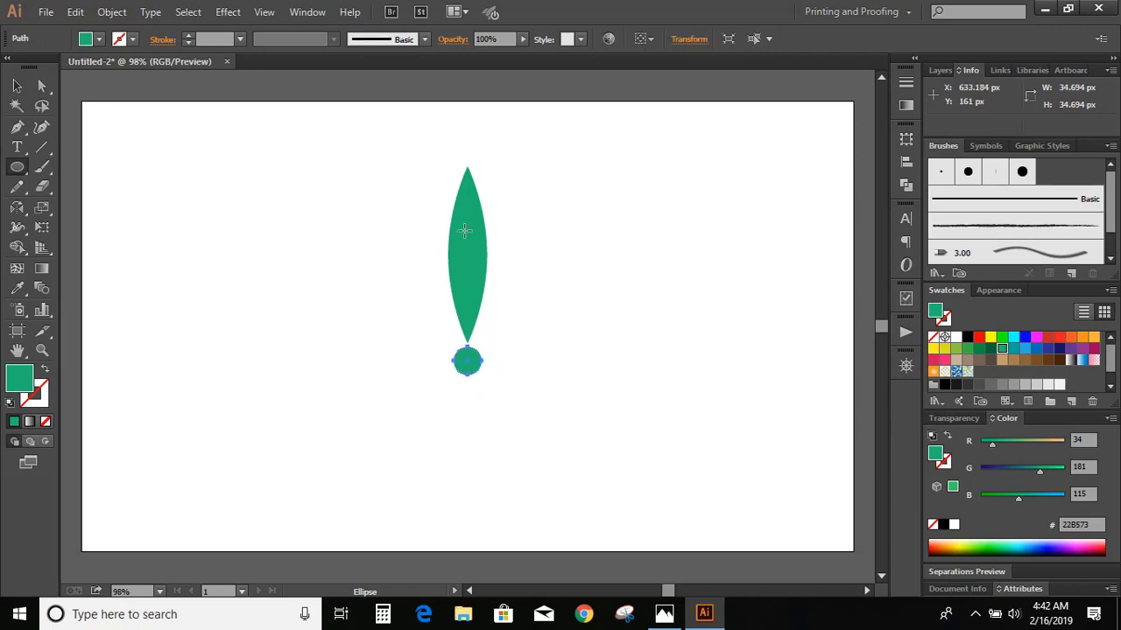
pyautogui.click(17, 85)
pyautogui.click(307, 362)
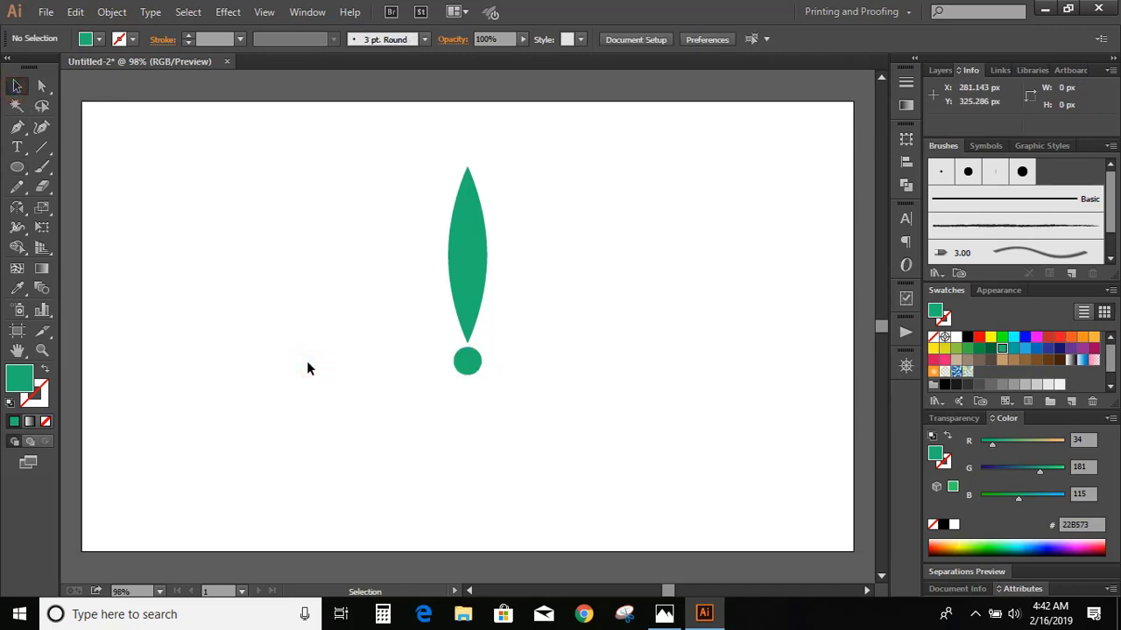
# Duplicate the green leaf in place, directly on top of the original
pyautogui.click(466, 254)
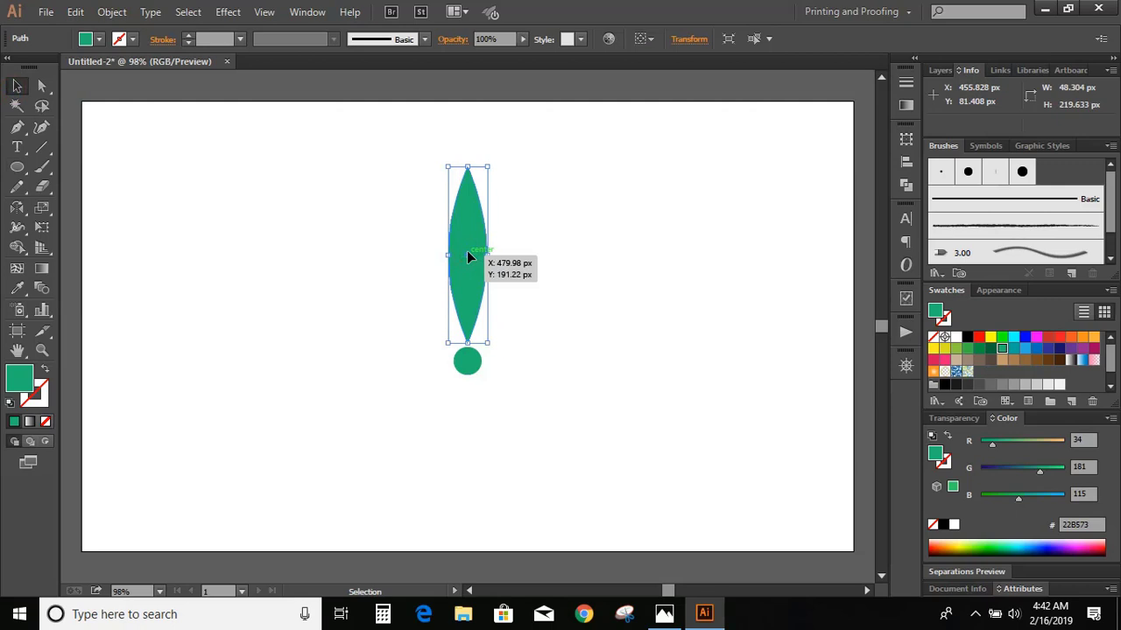
pyautogui.click(75, 11)
pyautogui.click(127, 91)
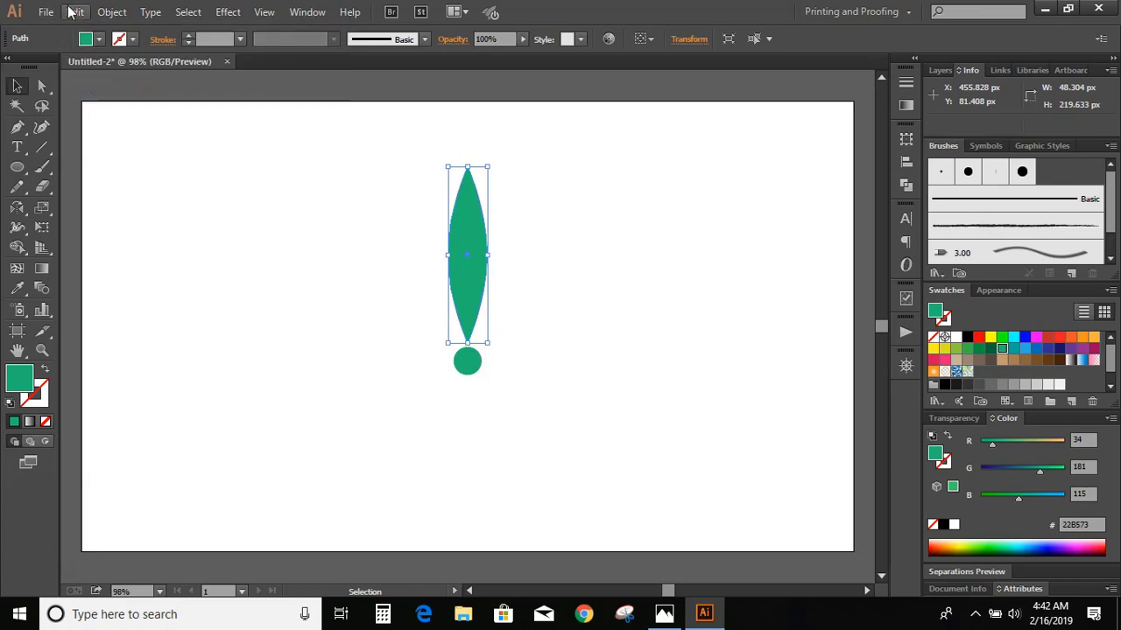
pyautogui.click(76, 12)
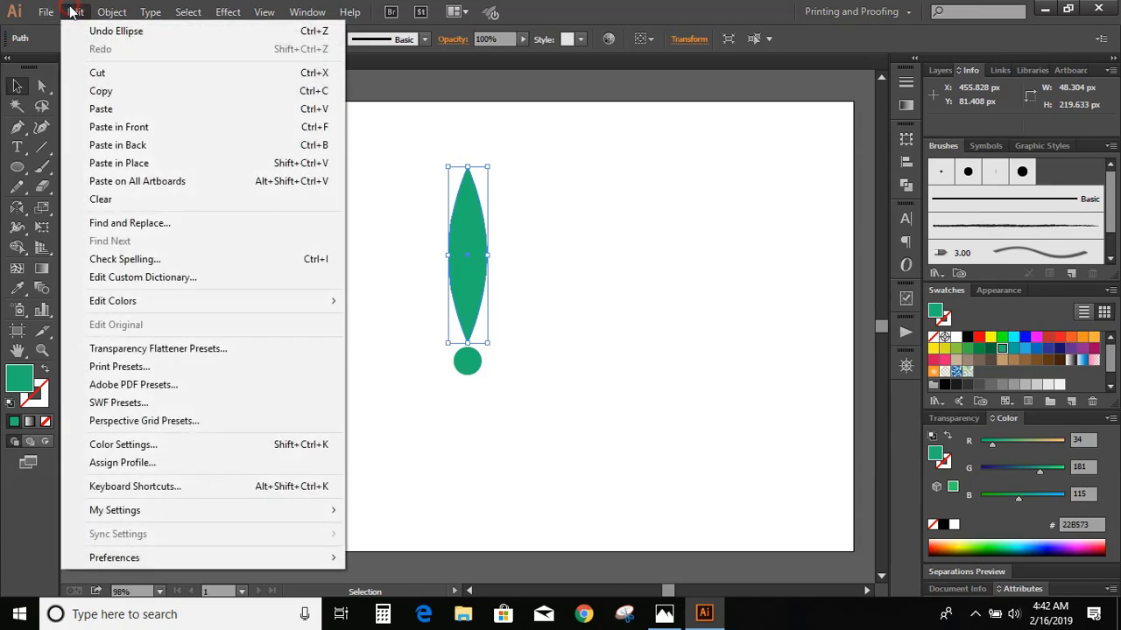
pyautogui.click(131, 164)
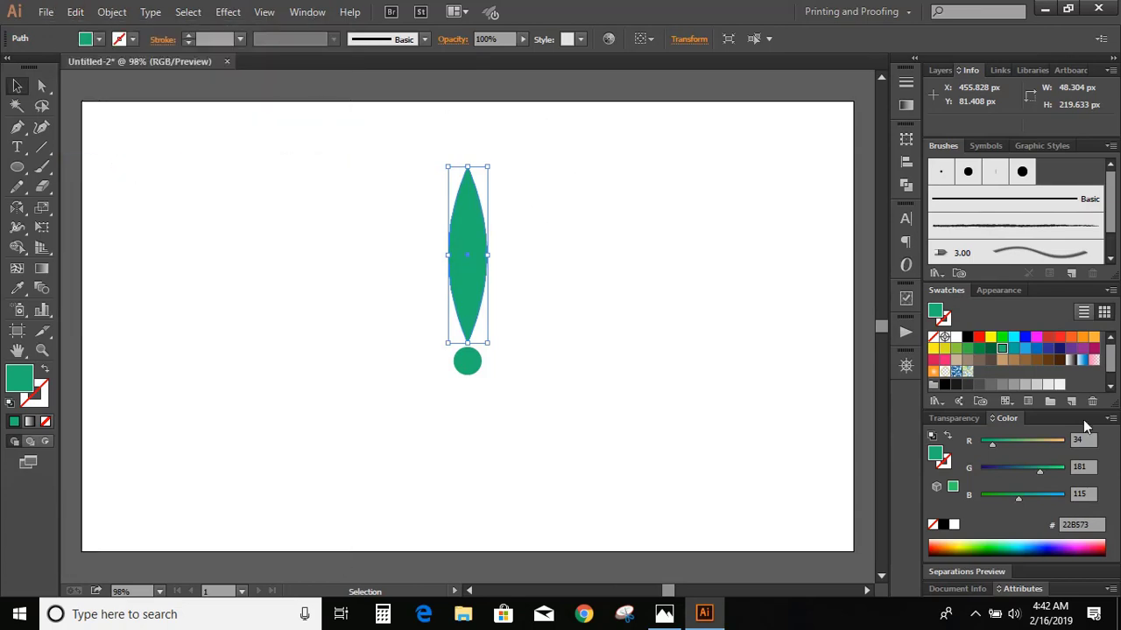
# Fill the leaf copy with orange F7931E and shrink it about its centre to about 38 × 171 px
pyautogui.click(1082, 340)
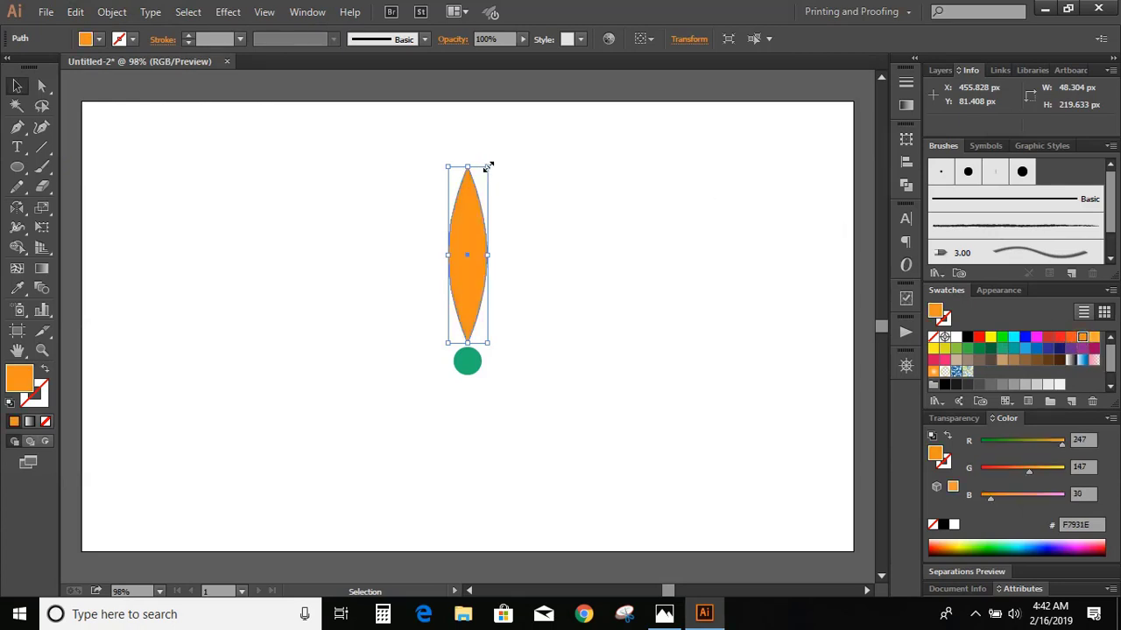
pyautogui.moveTo(488, 166); pyautogui.dragTo(482, 187)
pyautogui.click(531, 225)
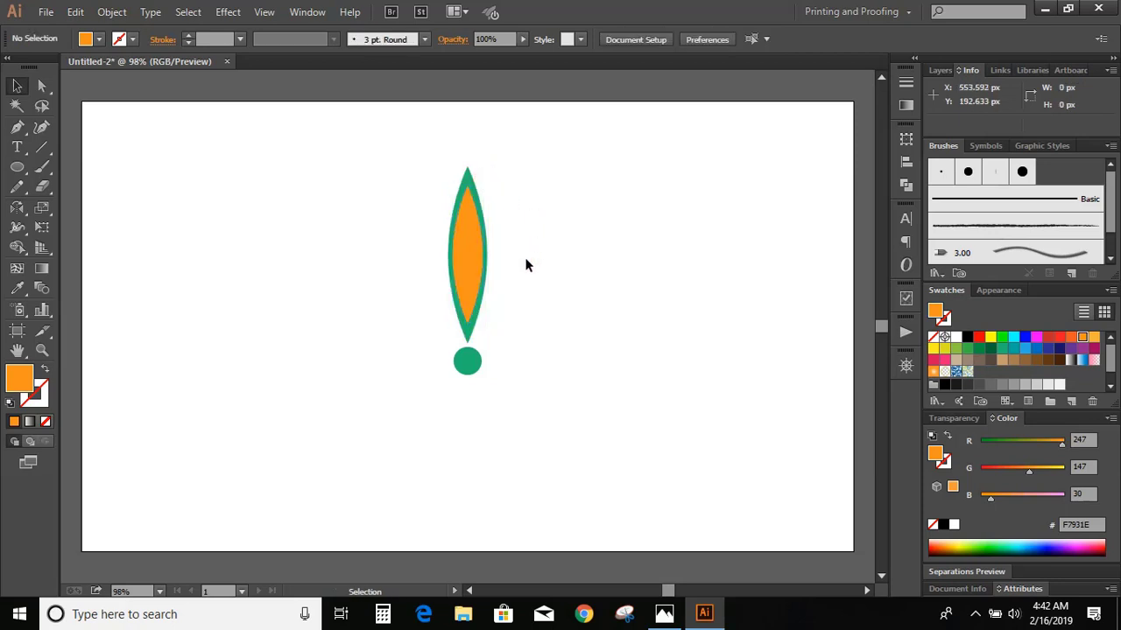
# Duplicate the orange leaf in place and shrink the copy about its centre to about 29 × 133 px
pyautogui.click(473, 248)
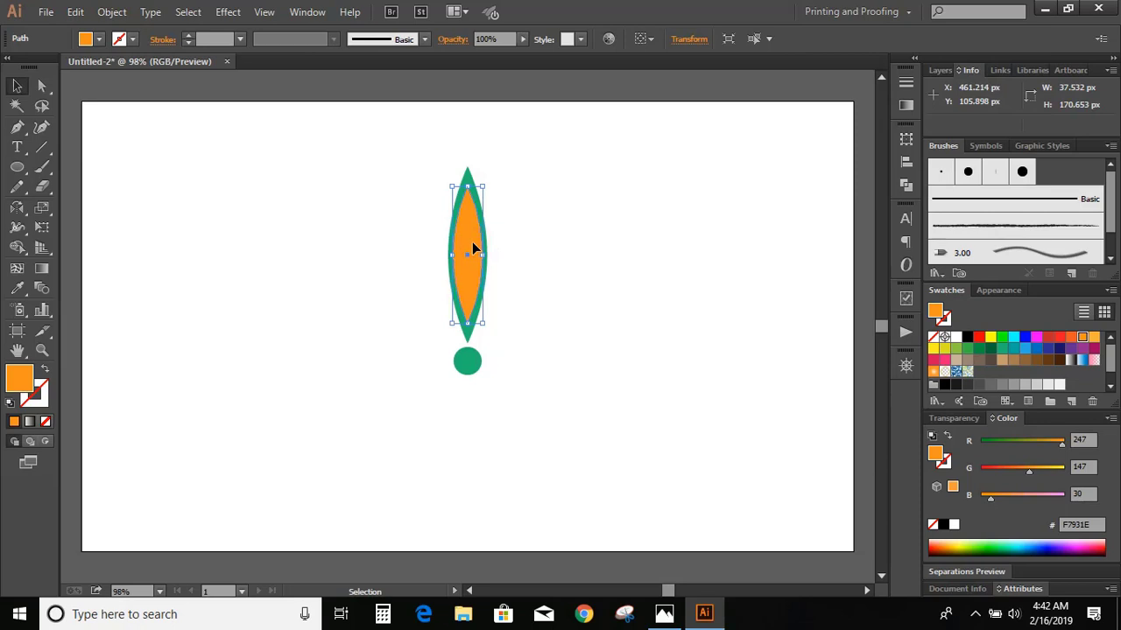
pyautogui.click(75, 12)
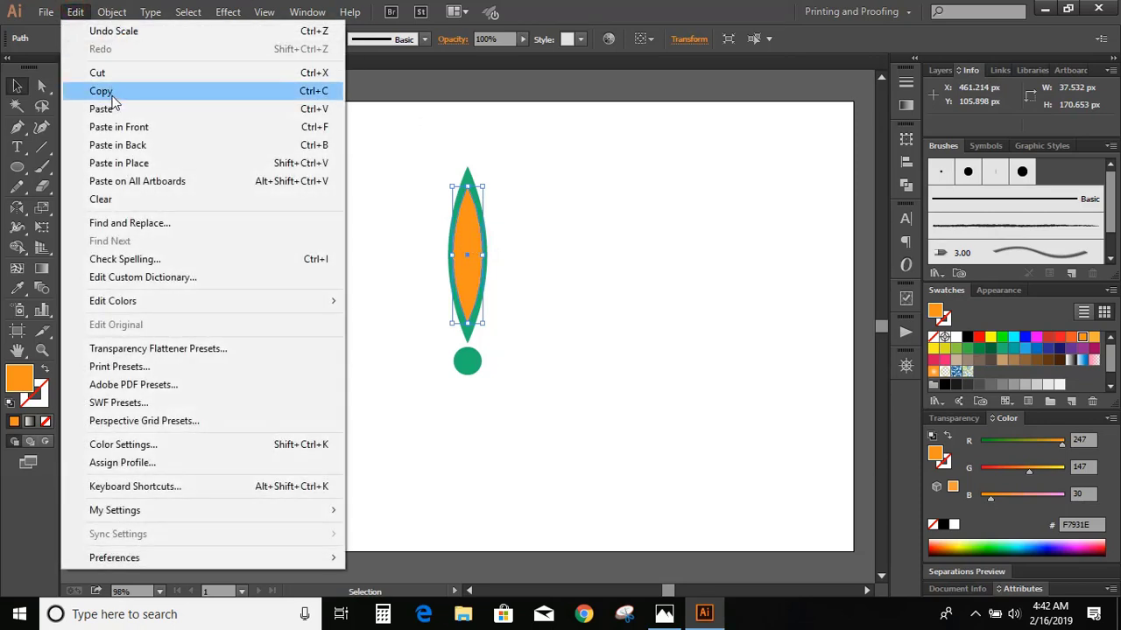
pyautogui.click(106, 93)
pyautogui.click(75, 11)
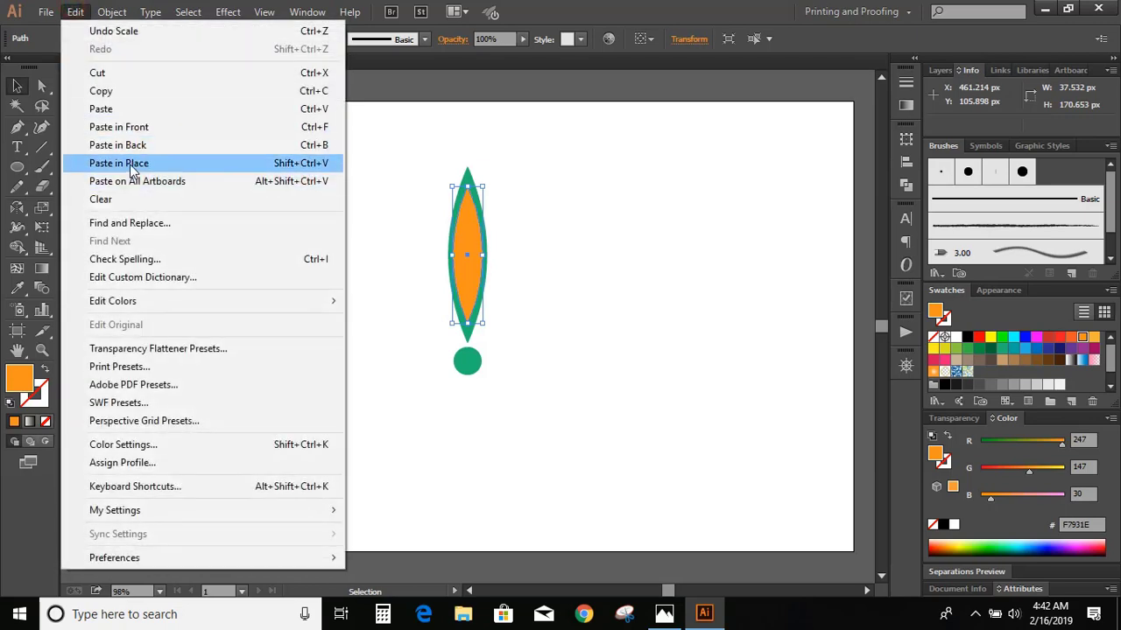
pyautogui.click(122, 164)
pyautogui.moveTo(482, 185); pyautogui.dragTo(482, 201)
pyautogui.click(562, 200)
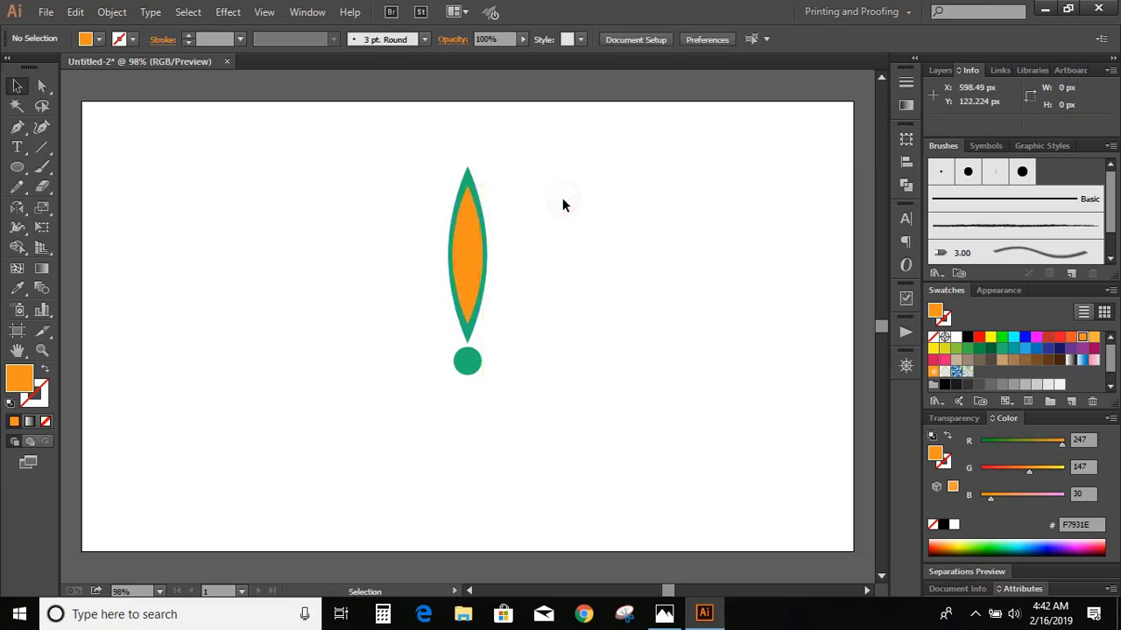
# Fill the smaller inner leaf copy with magenta FF00FF
pyautogui.click(466, 247)
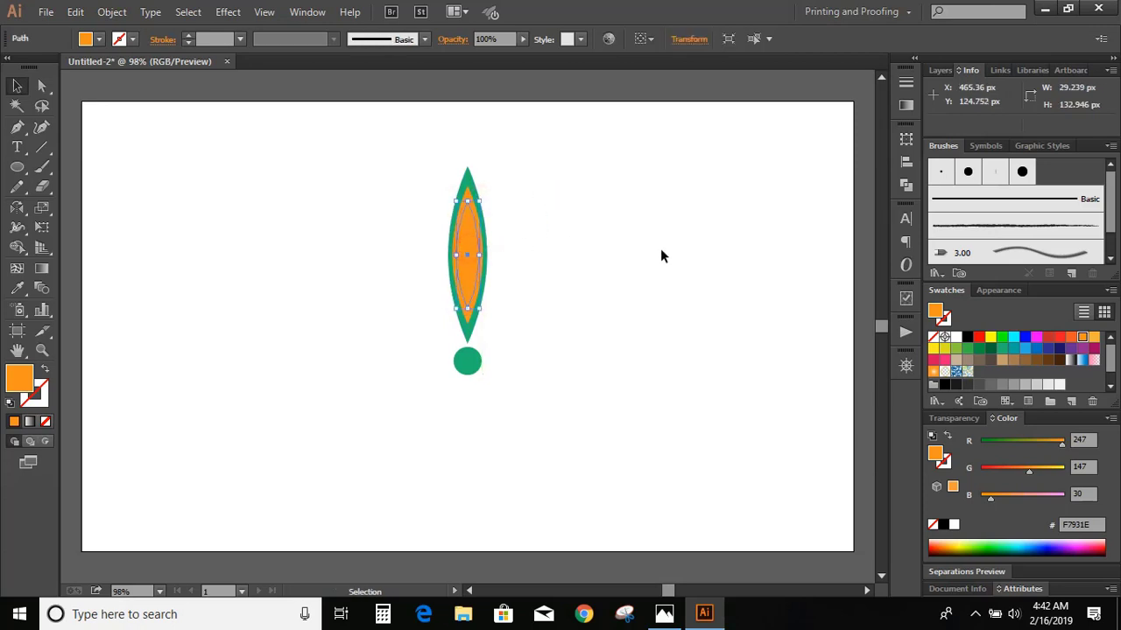
pyautogui.click(1037, 338)
pyautogui.click(267, 220)
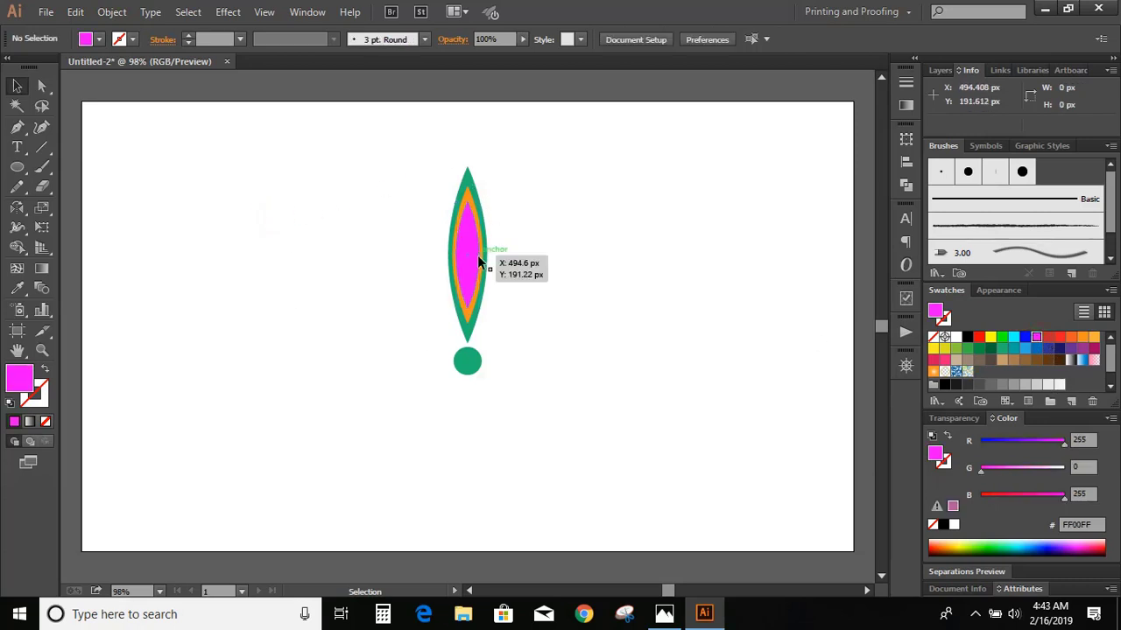
# Duplicate the magenta leaf in place, directly on top of the original
pyautogui.click(472, 232)
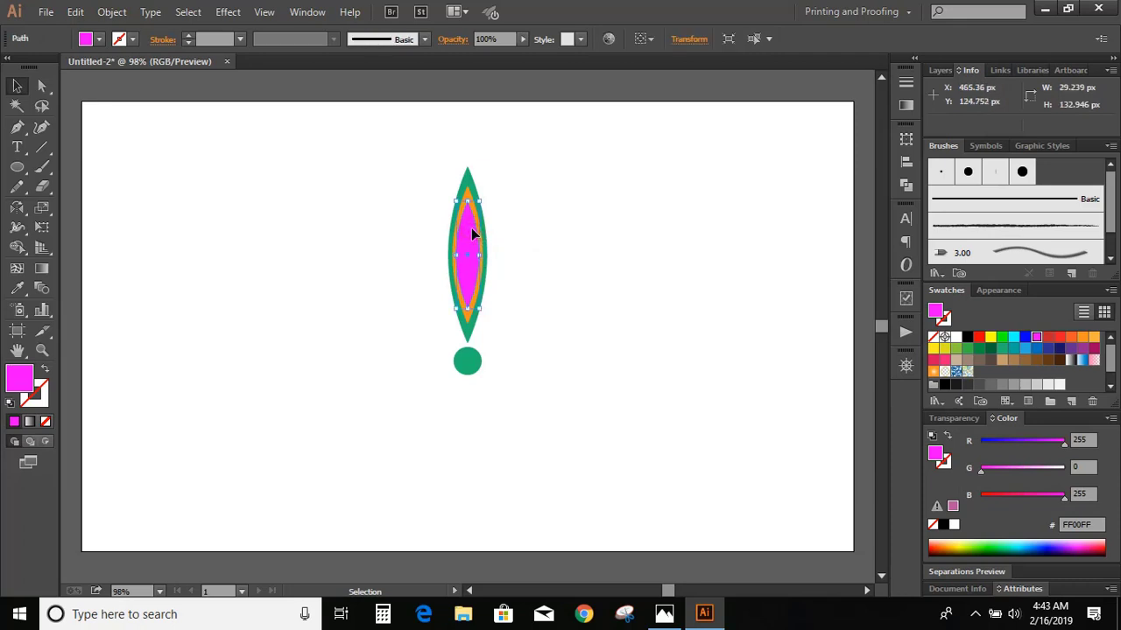
pyautogui.click(75, 12)
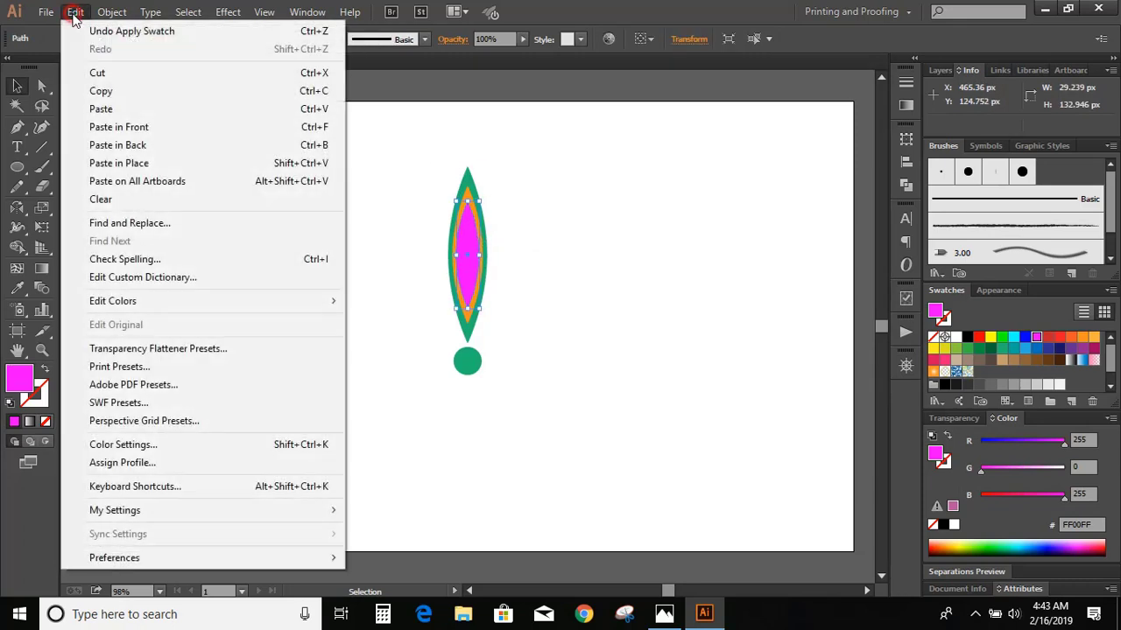
pyautogui.click(112, 91)
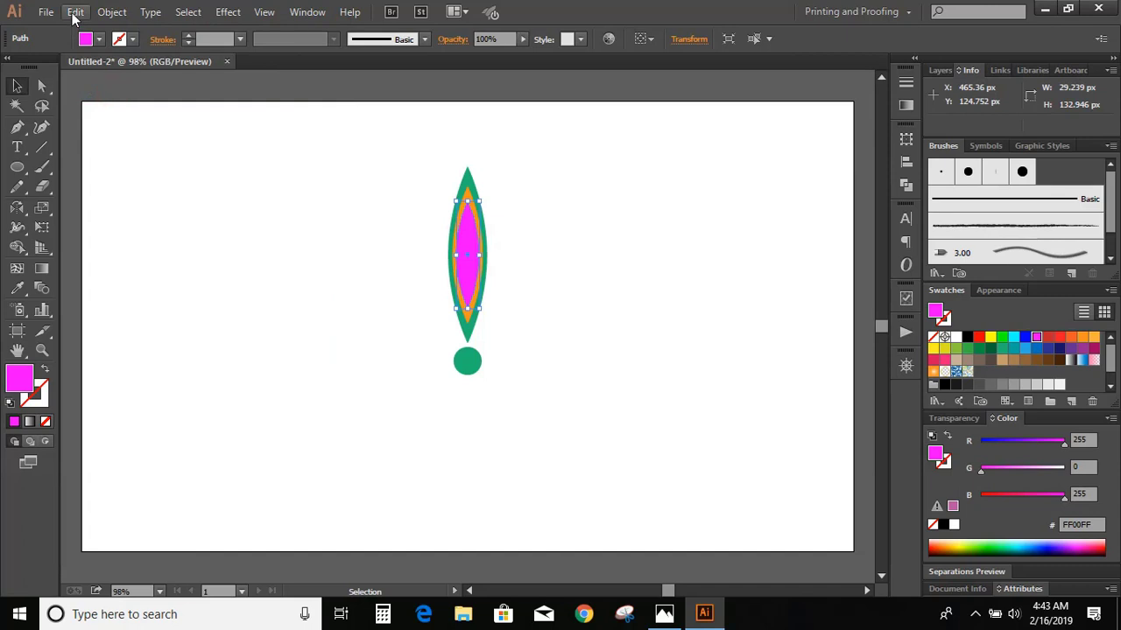
pyautogui.click(75, 13)
pyautogui.click(128, 164)
# Fill the new innermost leaf with bright green 00FF00 and shrink it to about 8 × 70 px
pyautogui.click(1003, 339)
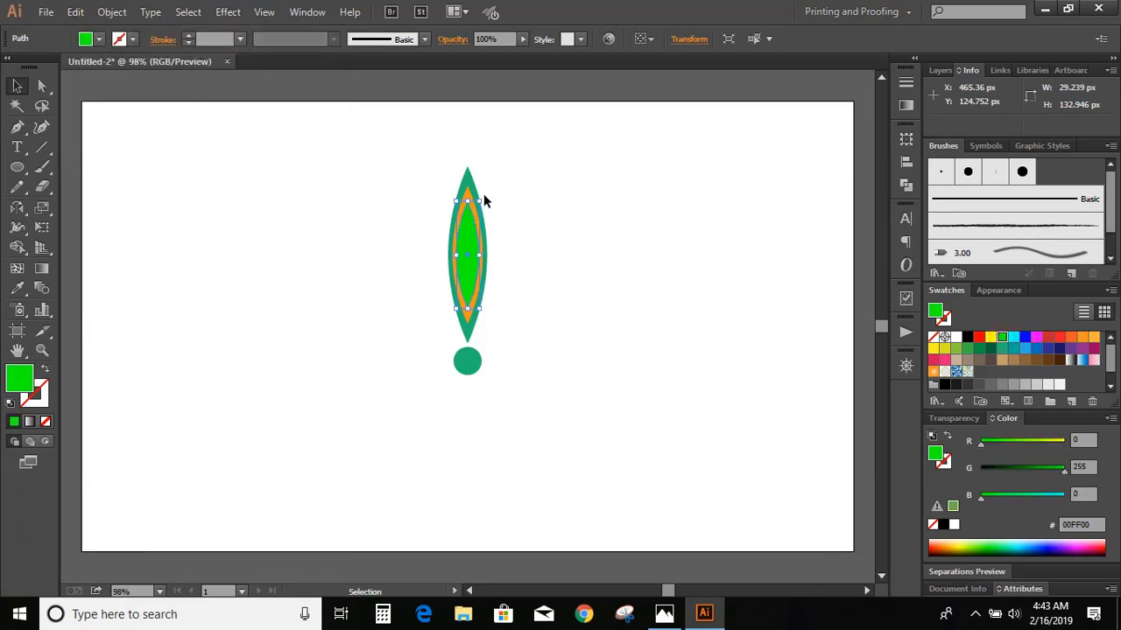
pyautogui.moveTo(482, 204); pyautogui.dragTo(479, 253)
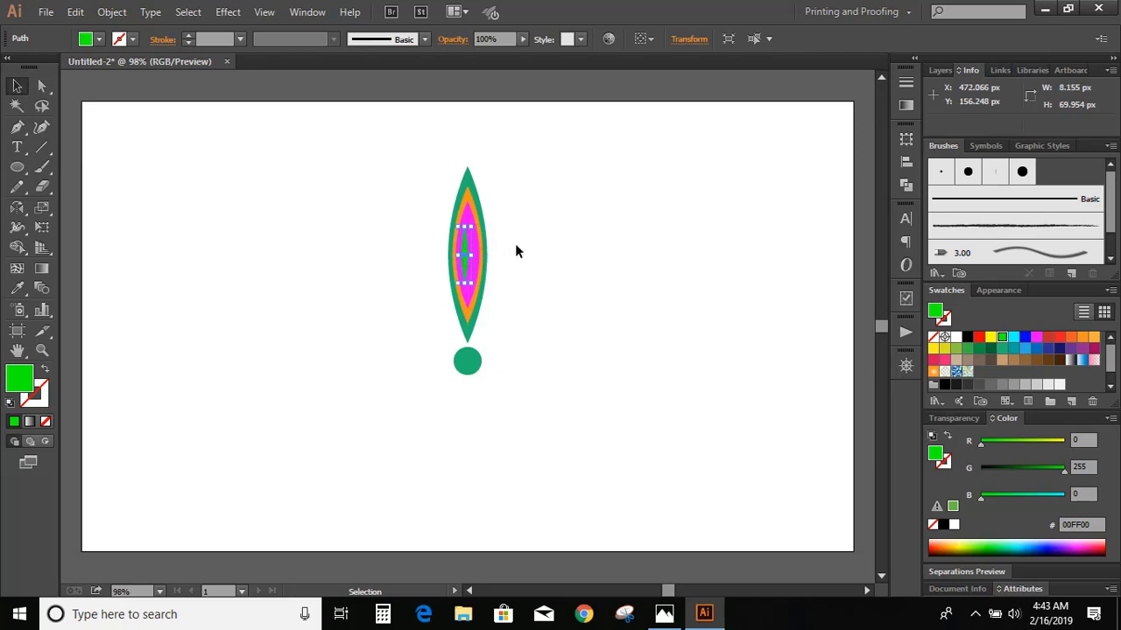
pyautogui.click(515, 245)
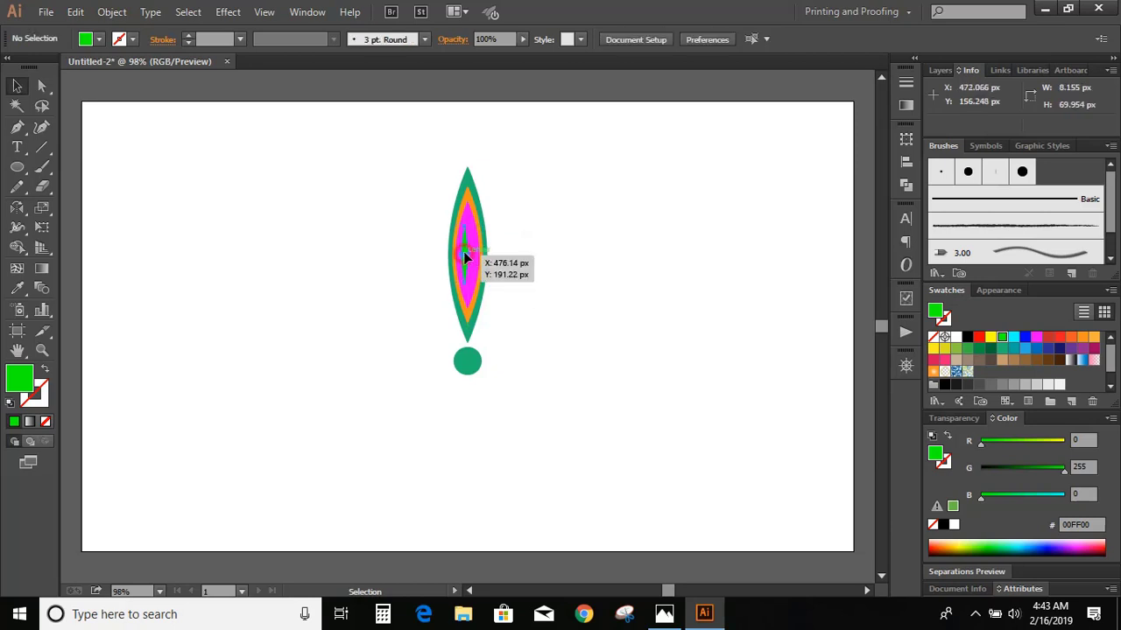
pyautogui.click(464, 252)
pyautogui.moveTo(475, 256); pyautogui.dragTo(471, 256)
pyautogui.click(538, 238)
# Align all four leaves, without the circle, to their bottom edges and to their horizontal centres
pyautogui.click(378, 161)
pyautogui.moveTo(378, 162); pyautogui.dragTo(531, 310)
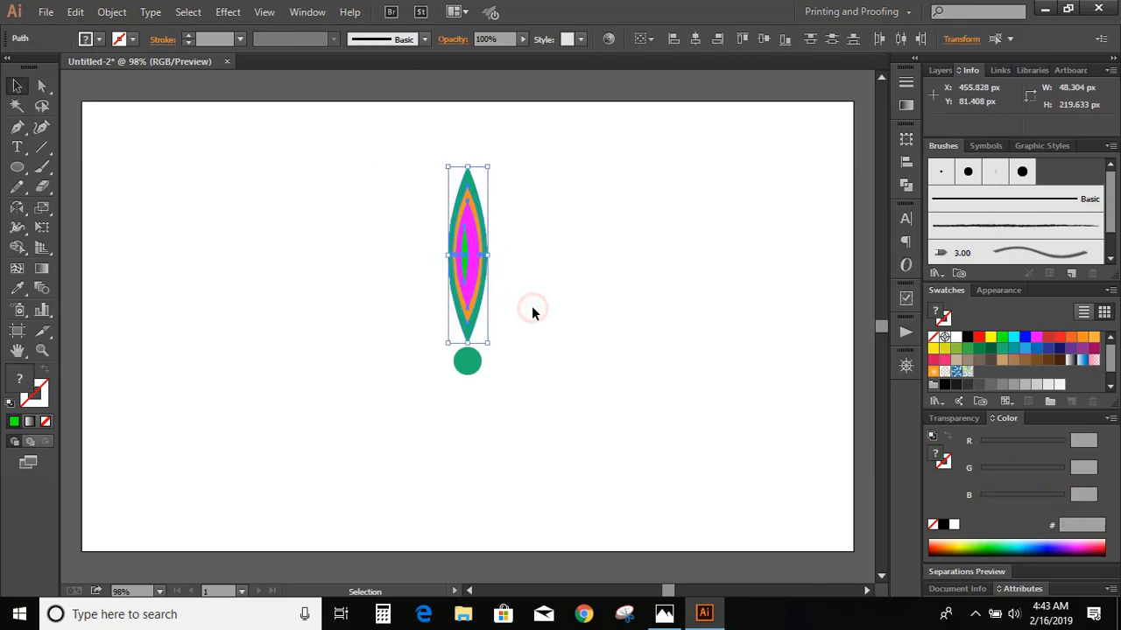
pyautogui.click(782, 40)
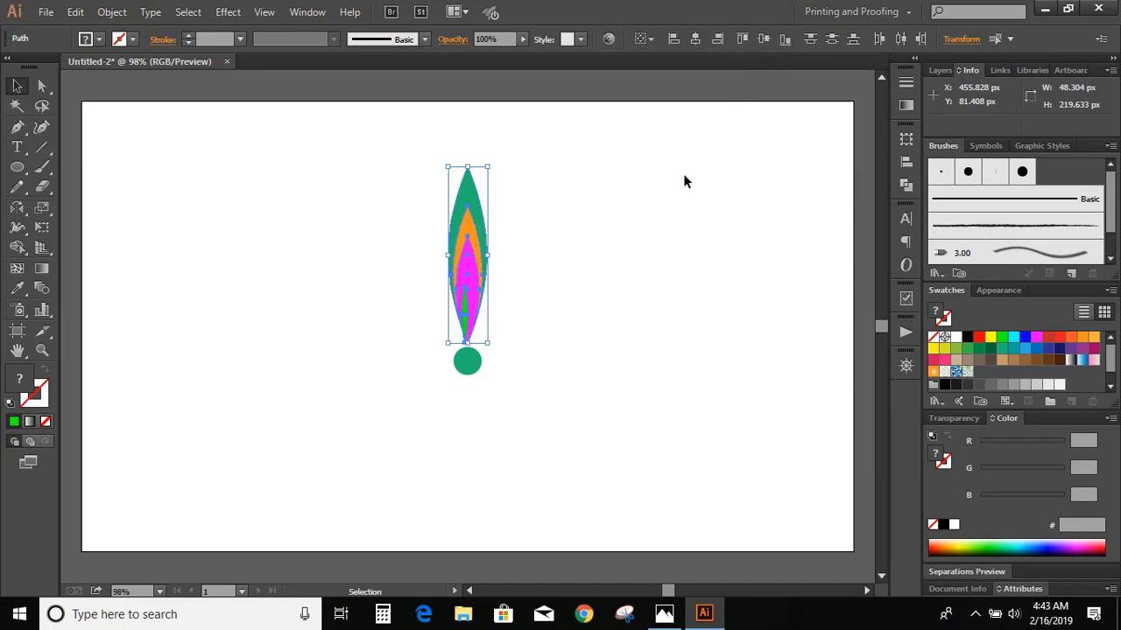
pyautogui.click(696, 40)
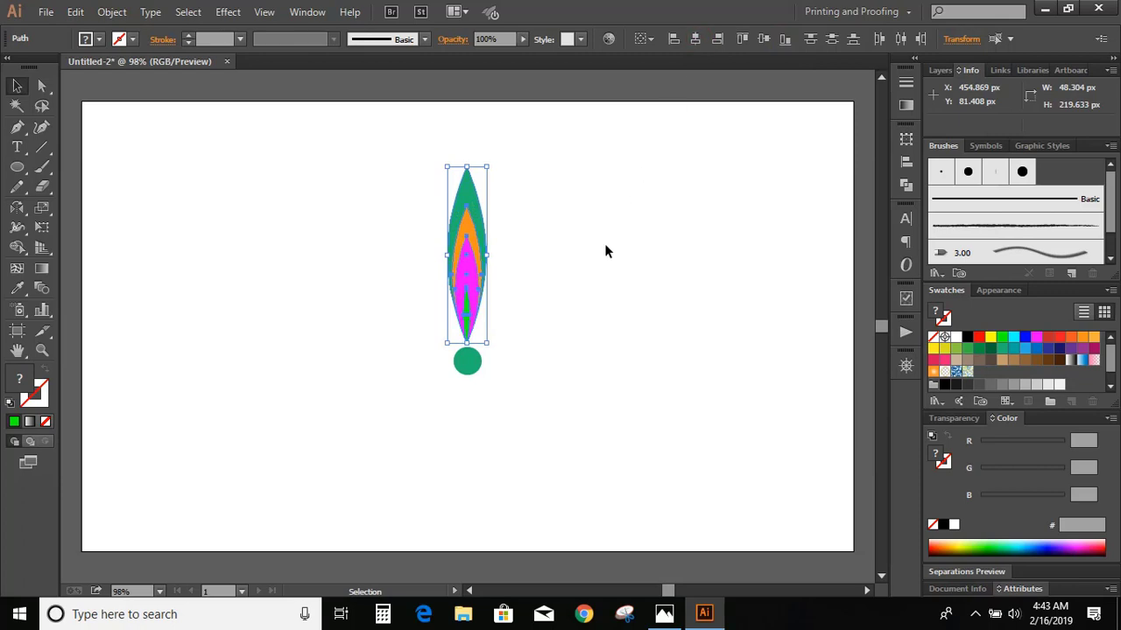
pyautogui.click(571, 303)
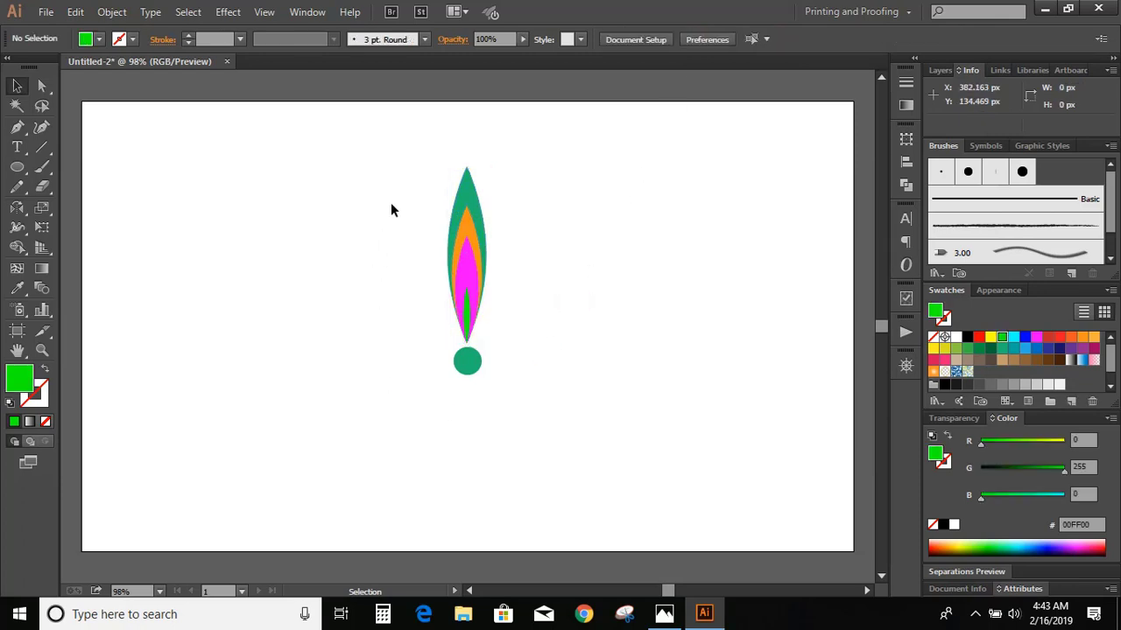
# Align the four leaves and the circle to a common horizontal centre
pyautogui.moveTo(391, 205); pyautogui.dragTo(521, 401)
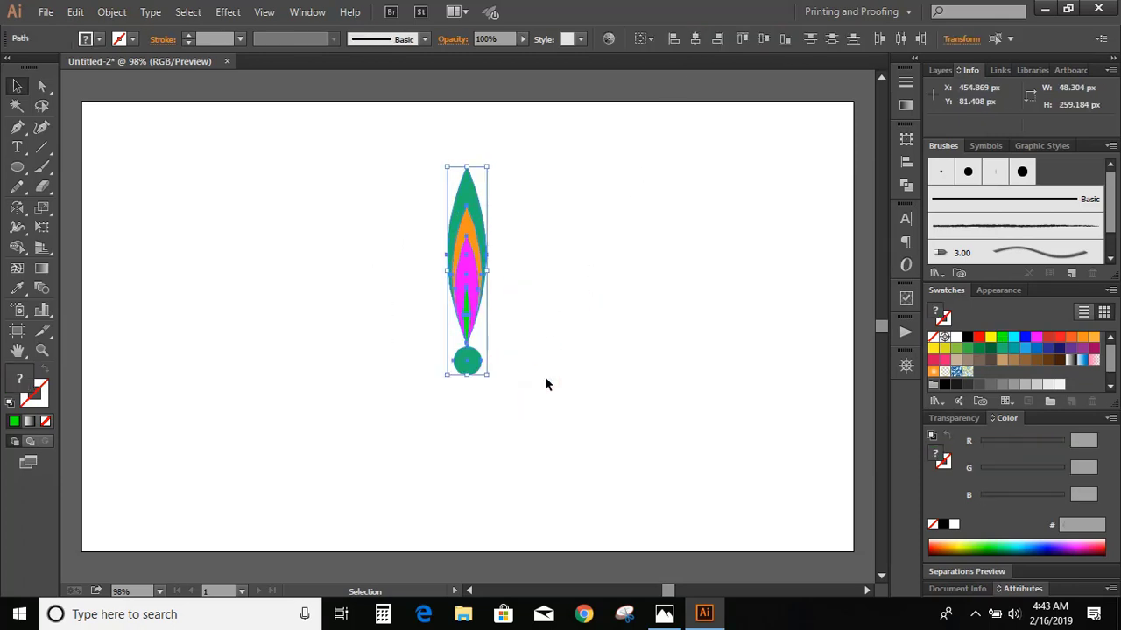
pyautogui.click(696, 39)
pyautogui.click(580, 285)
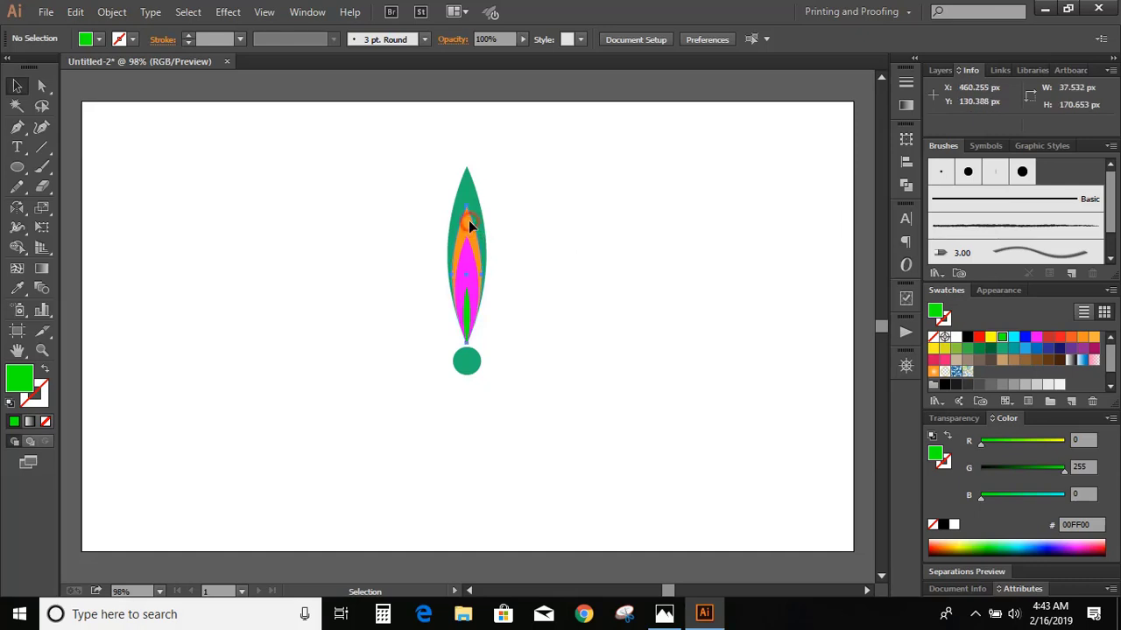
# Rotate the orange leaf 45° around the centre of the circle
pyautogui.click(469, 225)
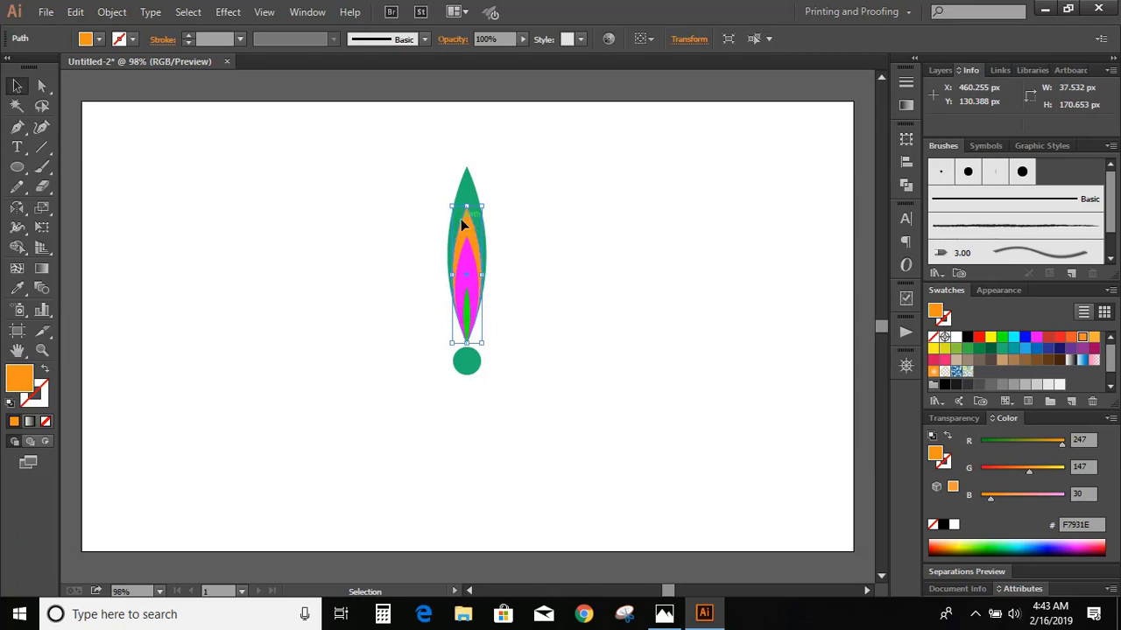
pyautogui.press('r')
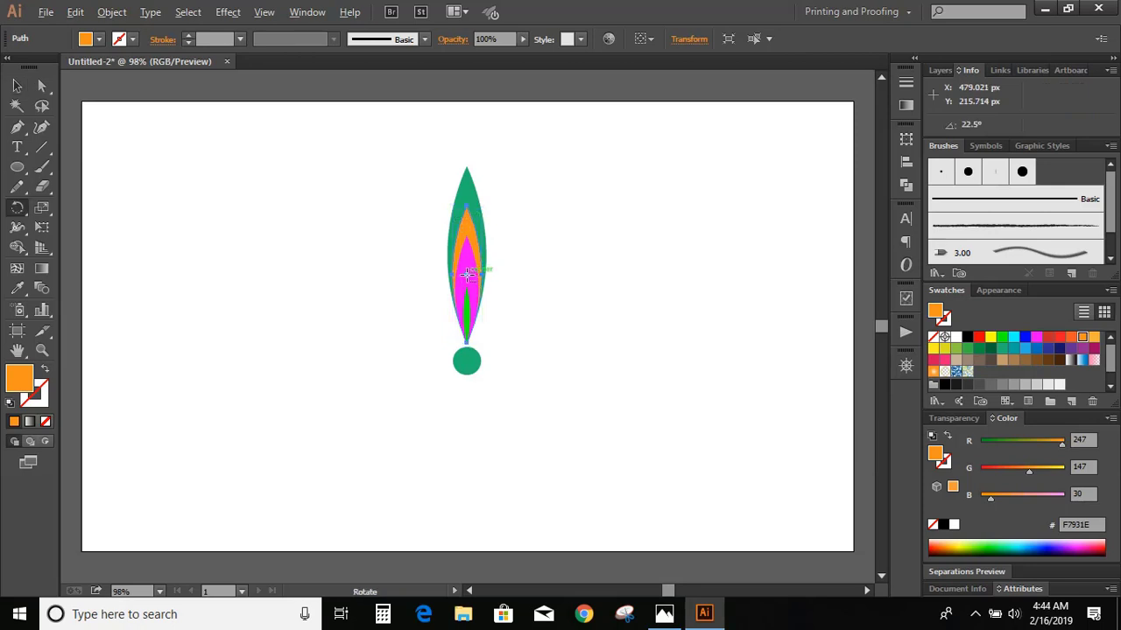
pyautogui.click(467, 361)
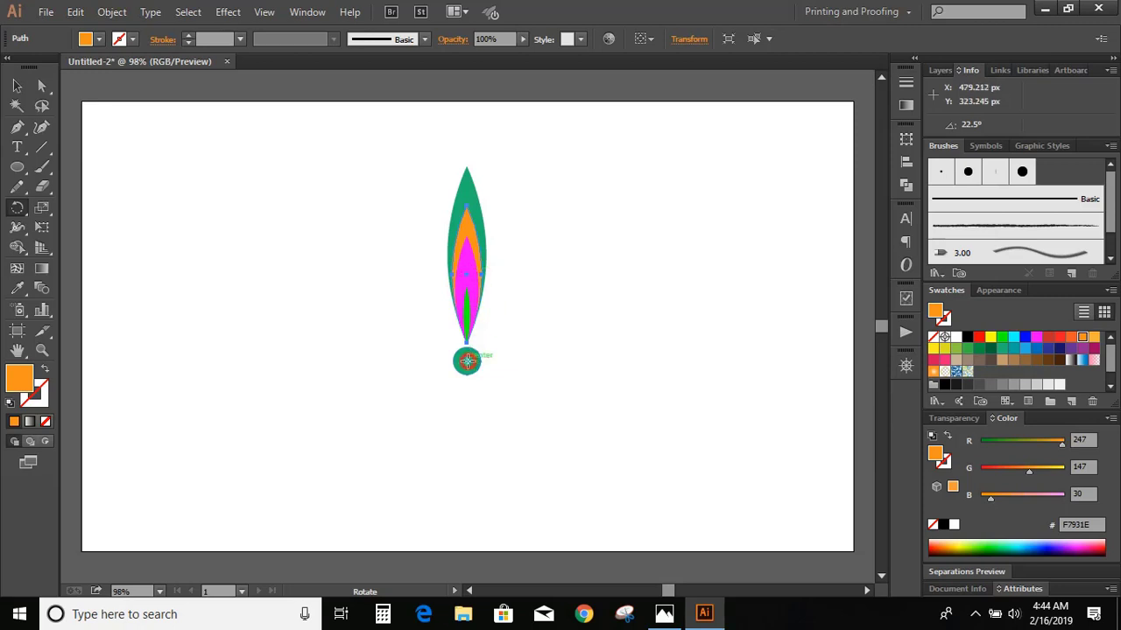
pyautogui.keyDown('alt'); pyautogui.click(466, 360); pyautogui.keyUp('alt')
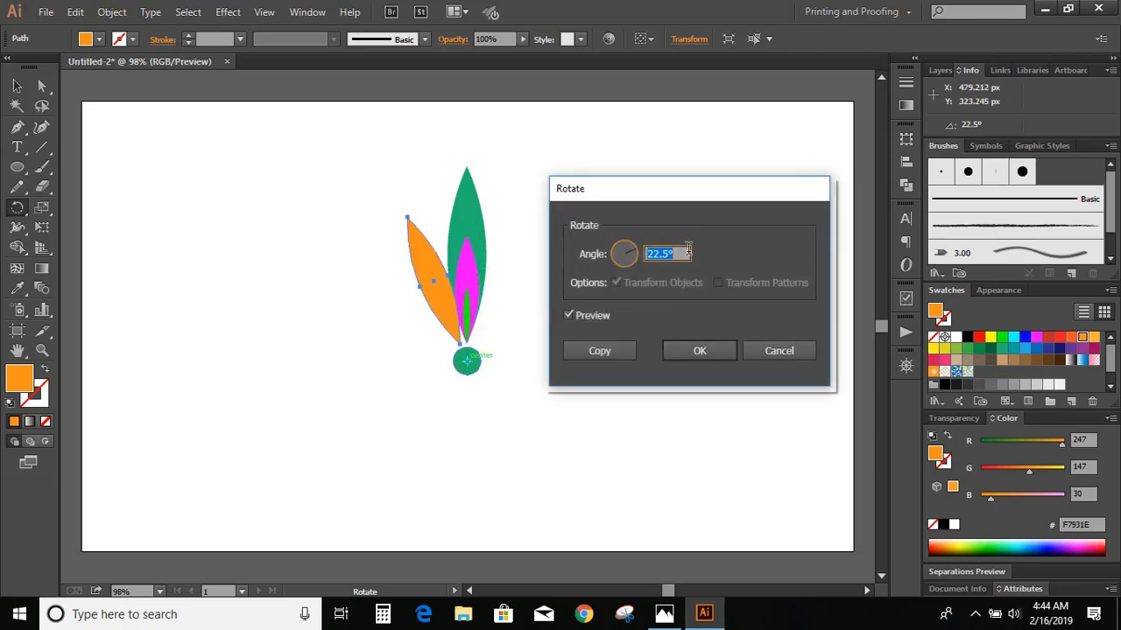
pyautogui.write('45')
pyautogui.click(690, 350)
pyautogui.press('v')
pyautogui.click(244, 243)
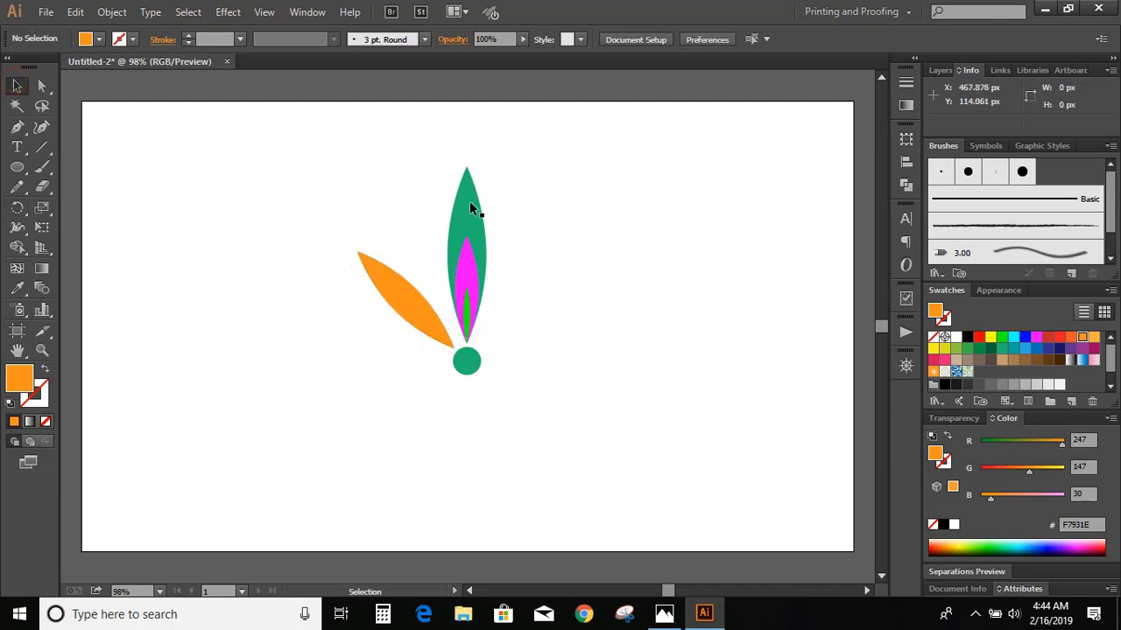
# Rotate the magenta leaf 90° around the centre of the circle
pyautogui.click(472, 263)
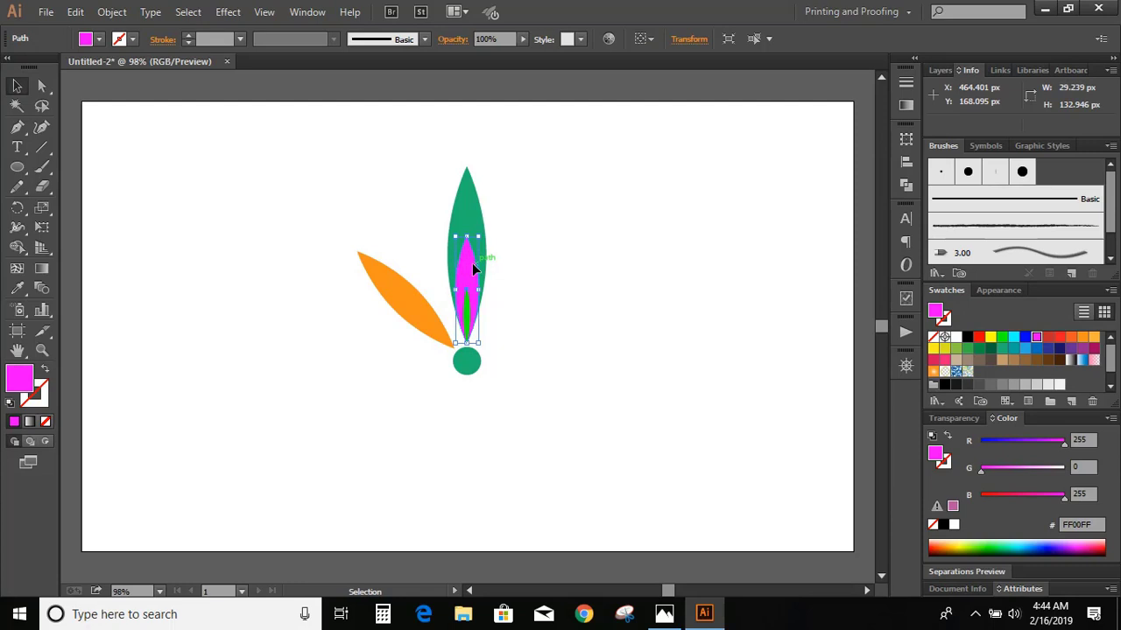
pyautogui.press('r')
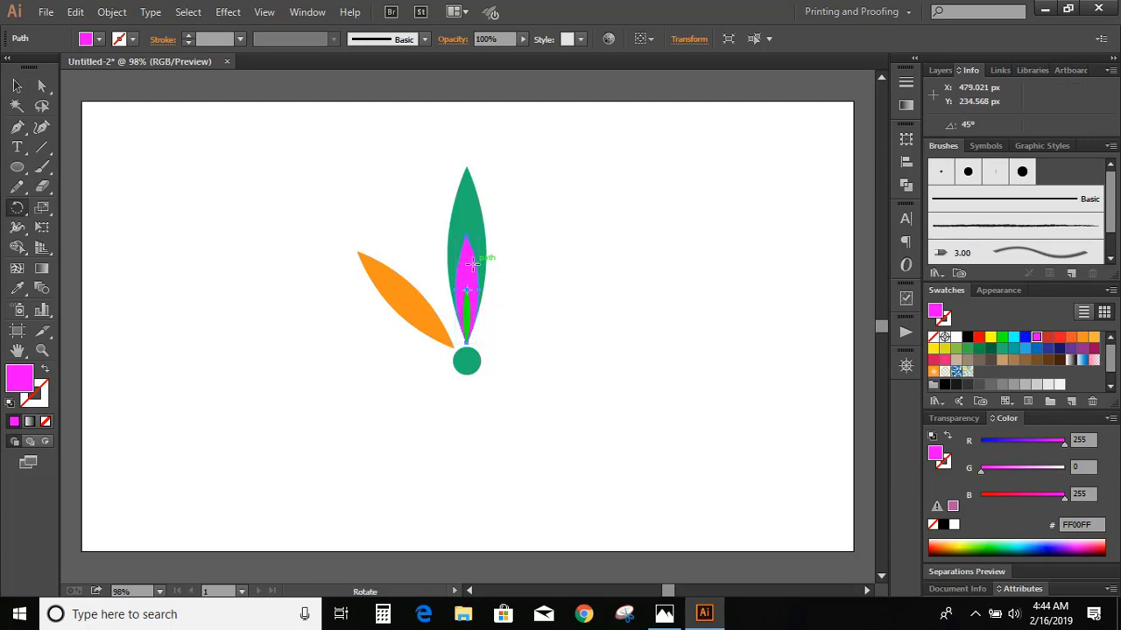
pyautogui.click(467, 287)
pyautogui.keyDown('alt'); pyautogui.click(467, 362); pyautogui.keyUp('alt')
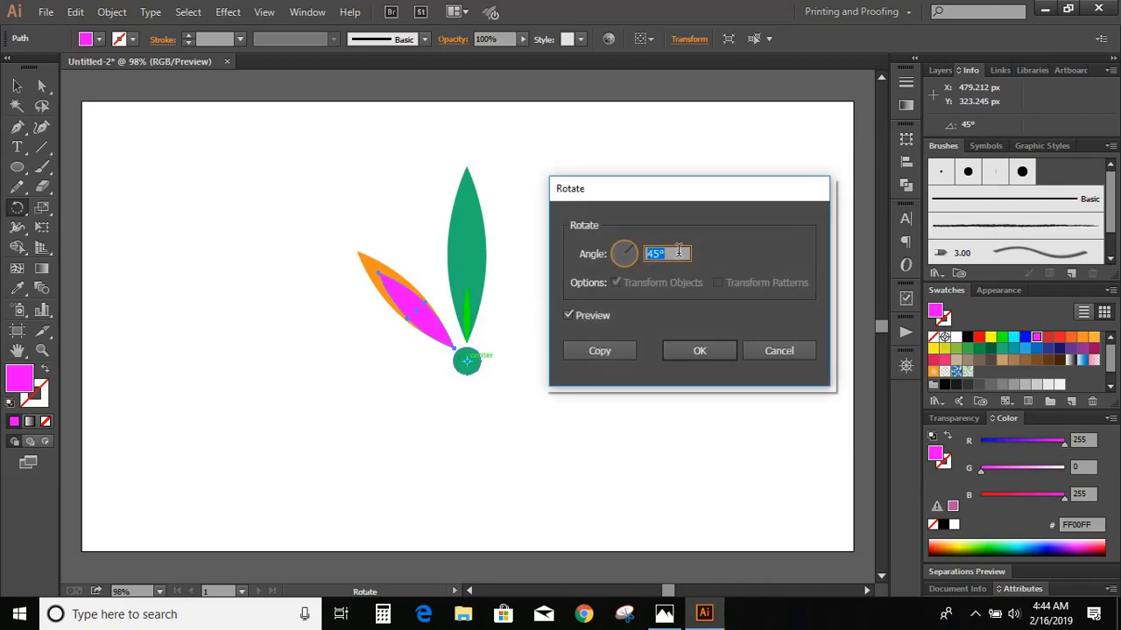
pyautogui.write('90')
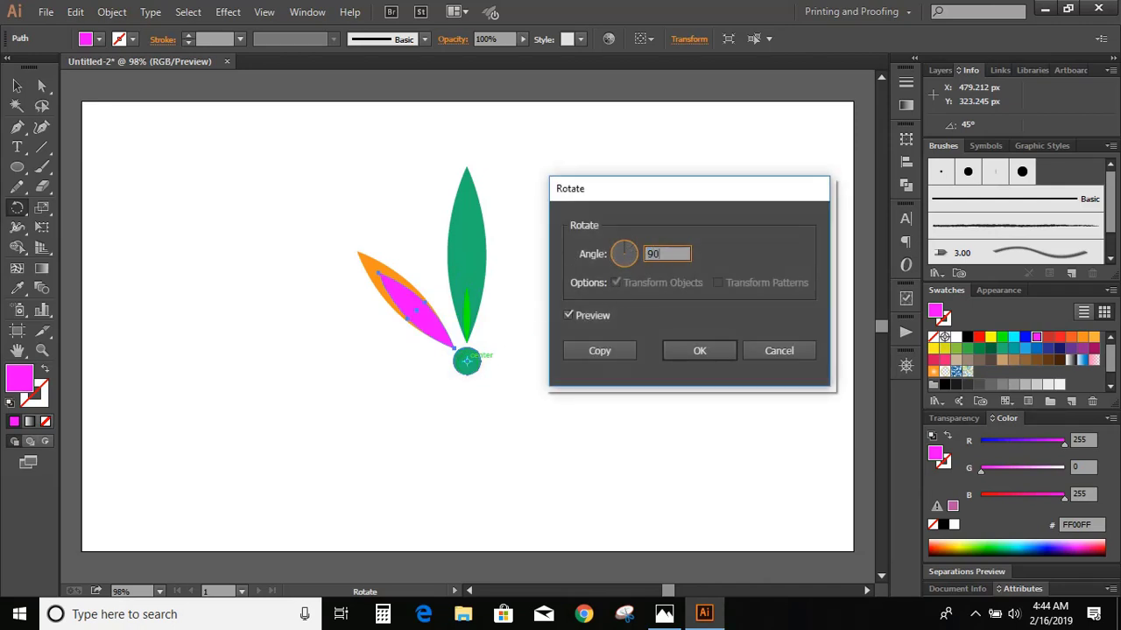
pyautogui.click(699, 351)
pyautogui.click(19, 86)
pyautogui.click(229, 207)
pyautogui.click(537, 343)
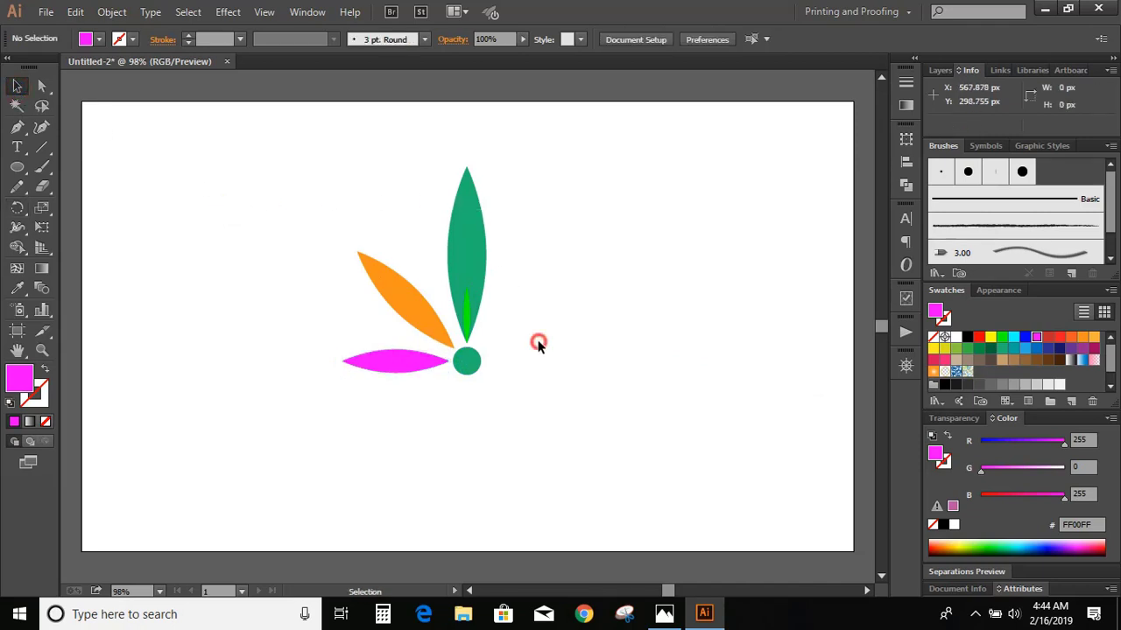
# Rotate the small bright green leaf 22.5° around the centre of the circle
pyautogui.click(466, 308)
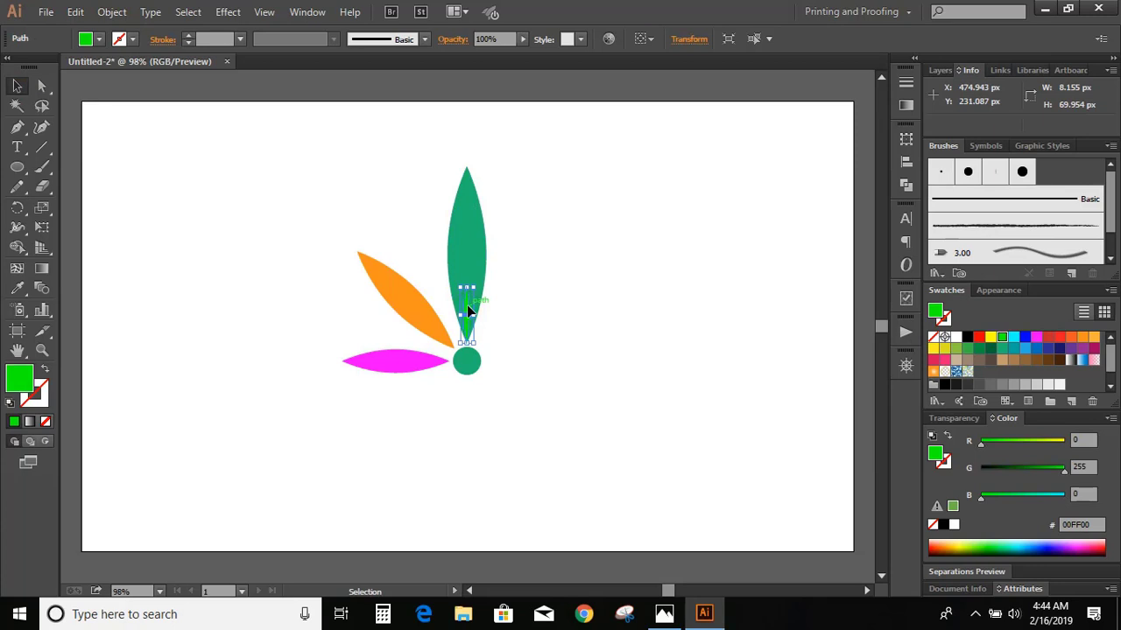
pyautogui.press('r')
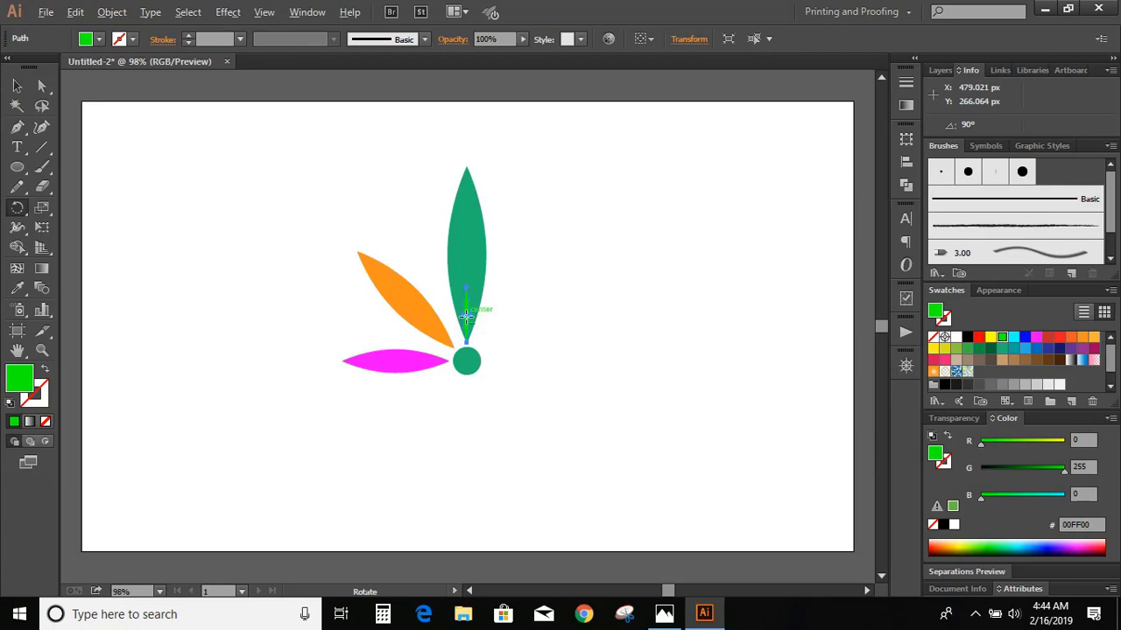
pyautogui.moveTo(466, 312); pyautogui.dragTo(466, 361)
pyautogui.press('Return')
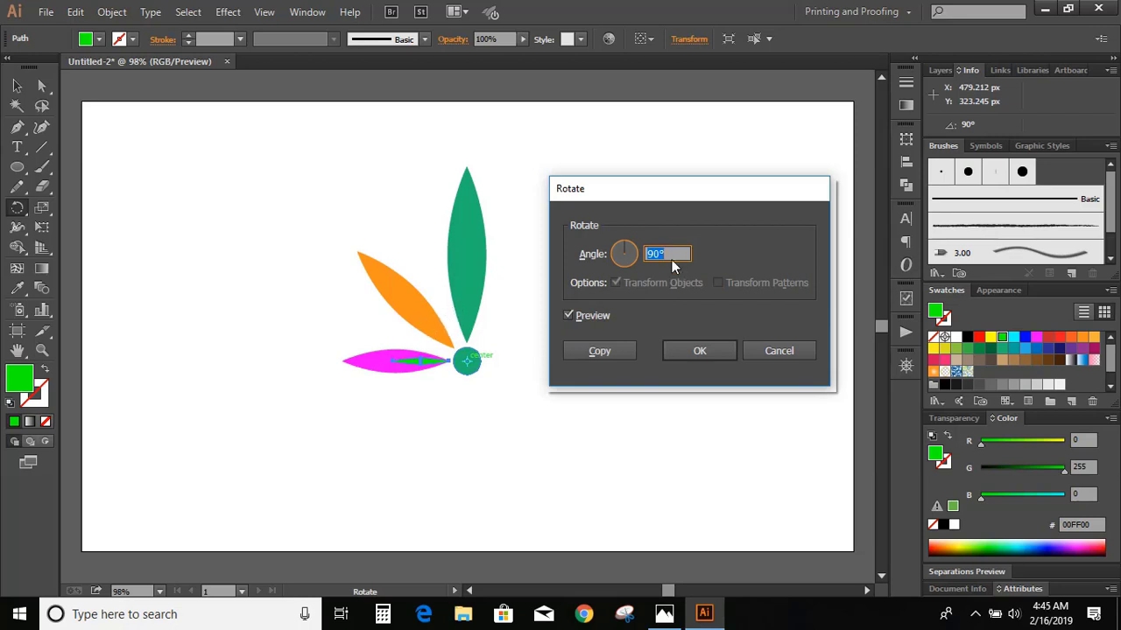
pyautogui.write('22.5')
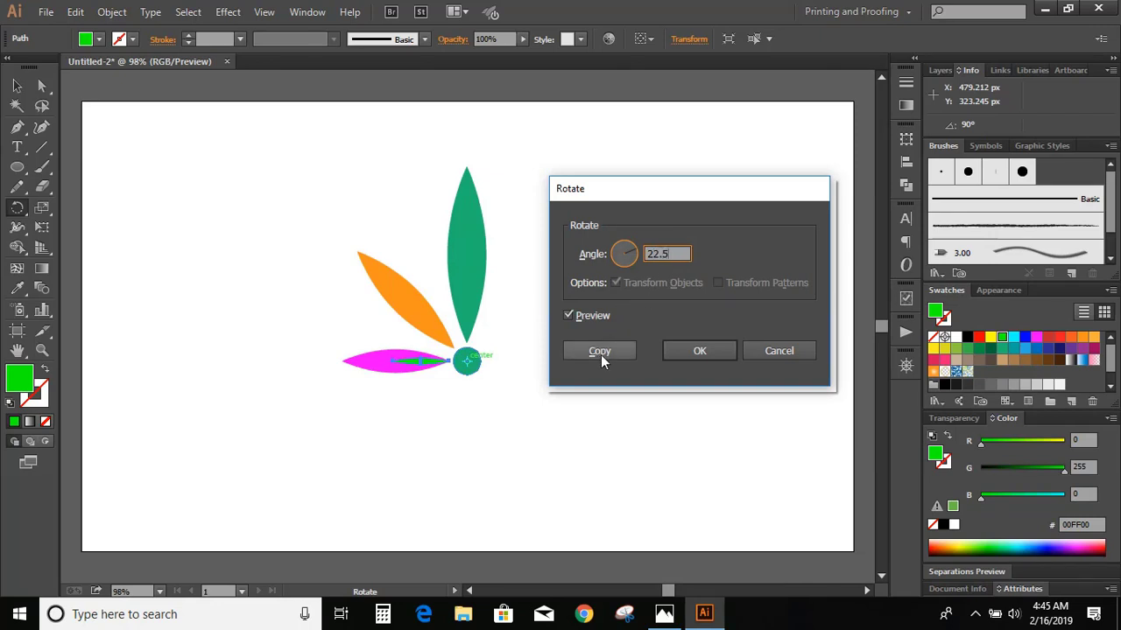
pyautogui.click(698, 349)
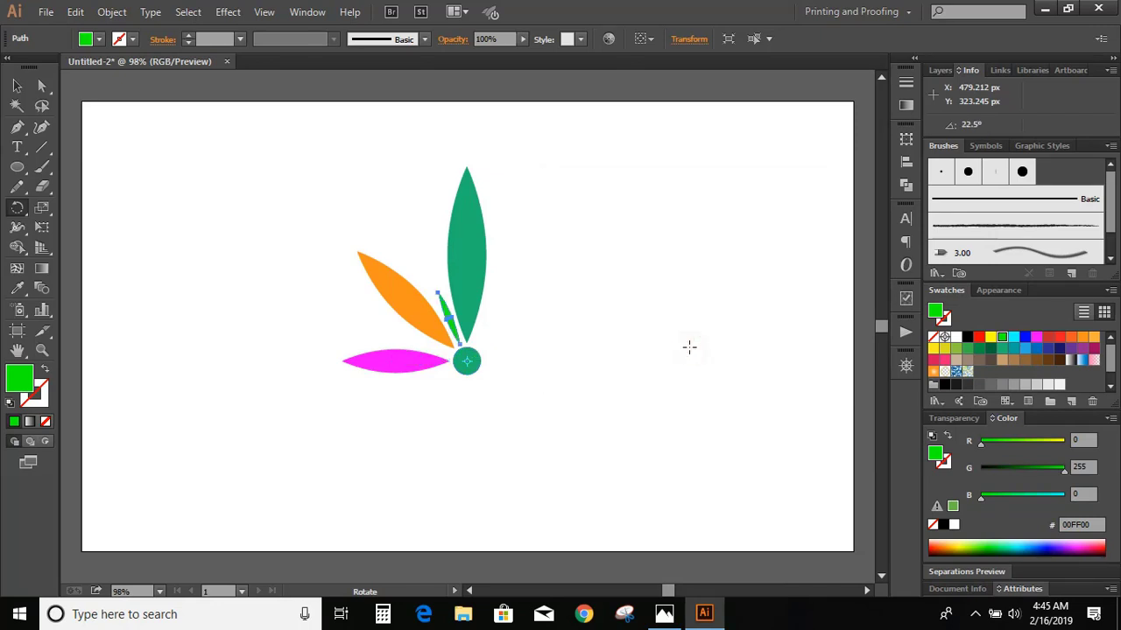
pyautogui.press('v')
pyautogui.click(688, 348)
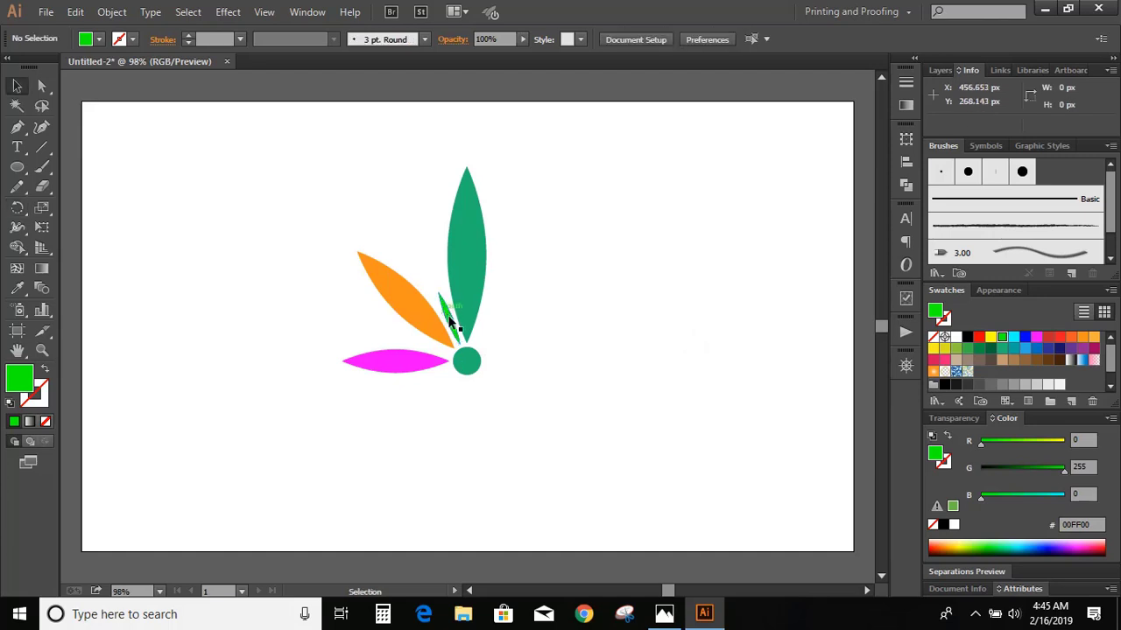
# Create a copy of the small bright green leaf rotated 45° around the centre of the circle
pyautogui.click(449, 322)
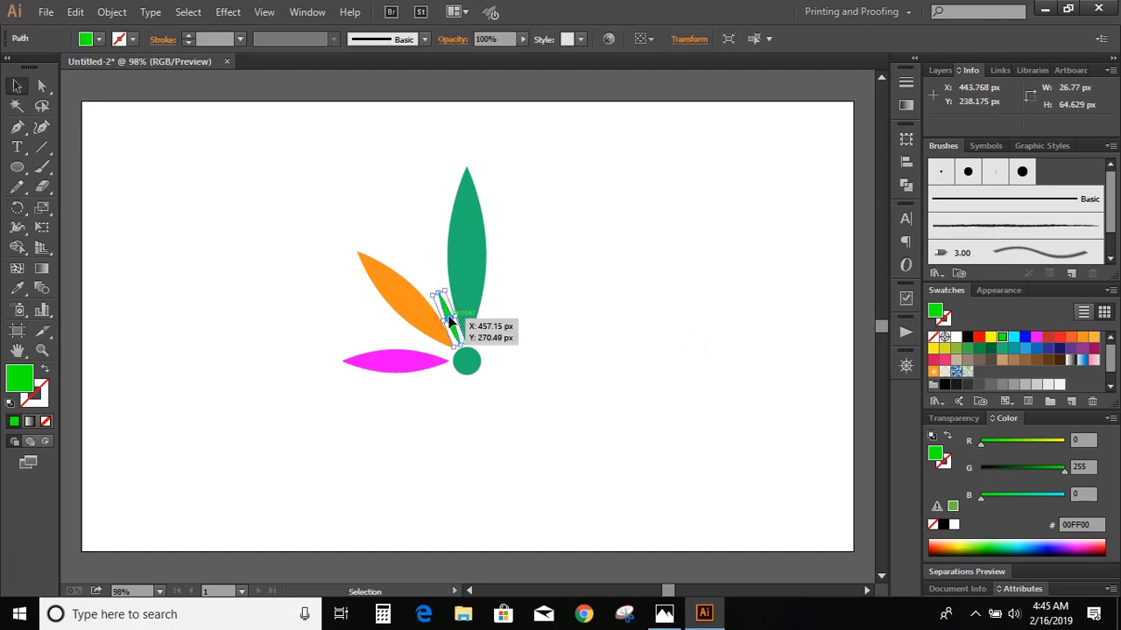
pyautogui.press('r')
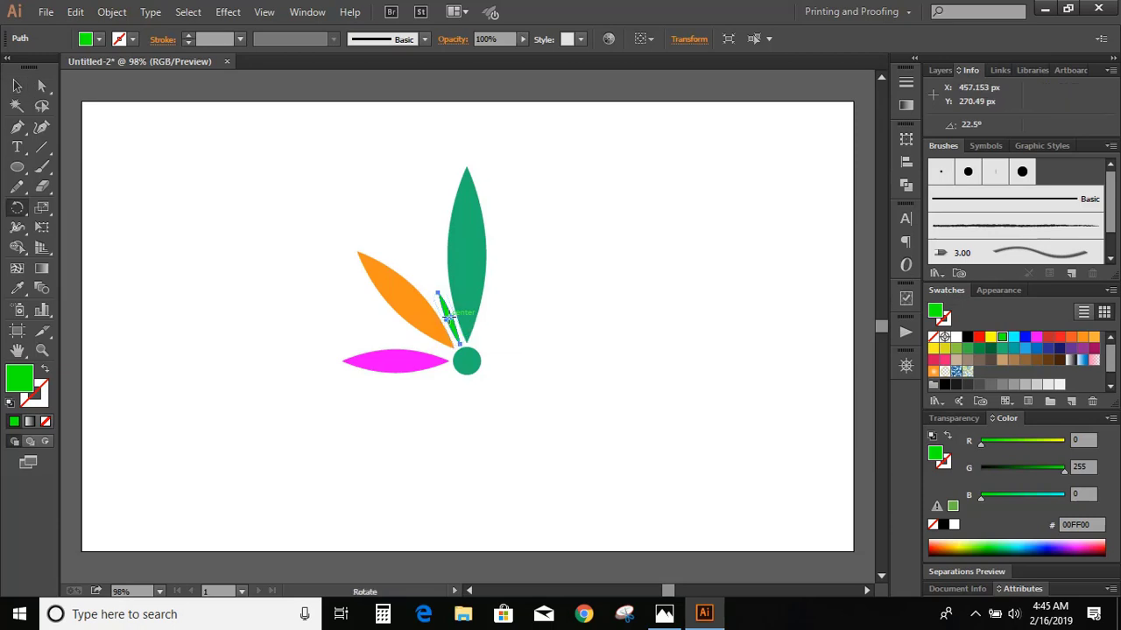
pyautogui.click(465, 360)
pyautogui.keyDown('alt'); pyautogui.click(466, 362); pyautogui.keyUp('alt')
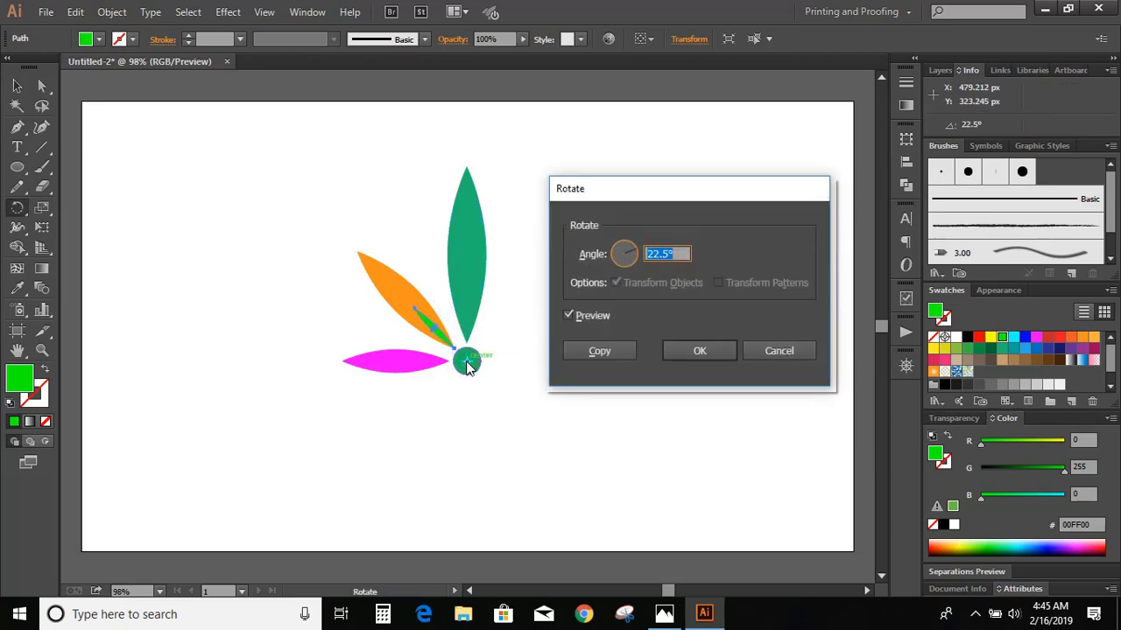
pyautogui.write('45')
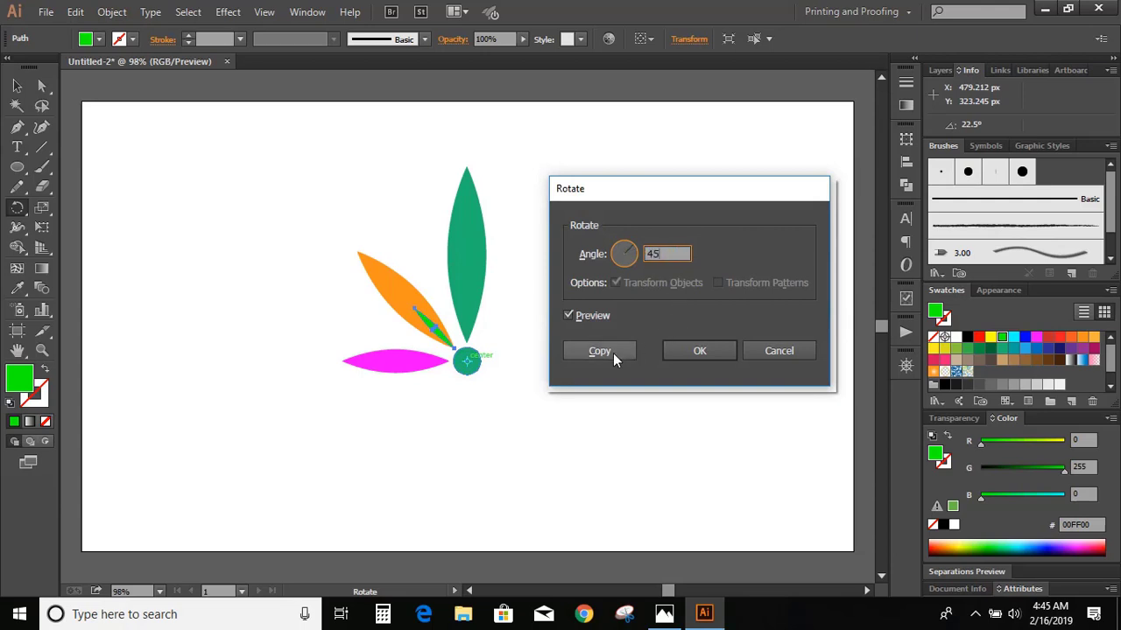
pyautogui.click(612, 353)
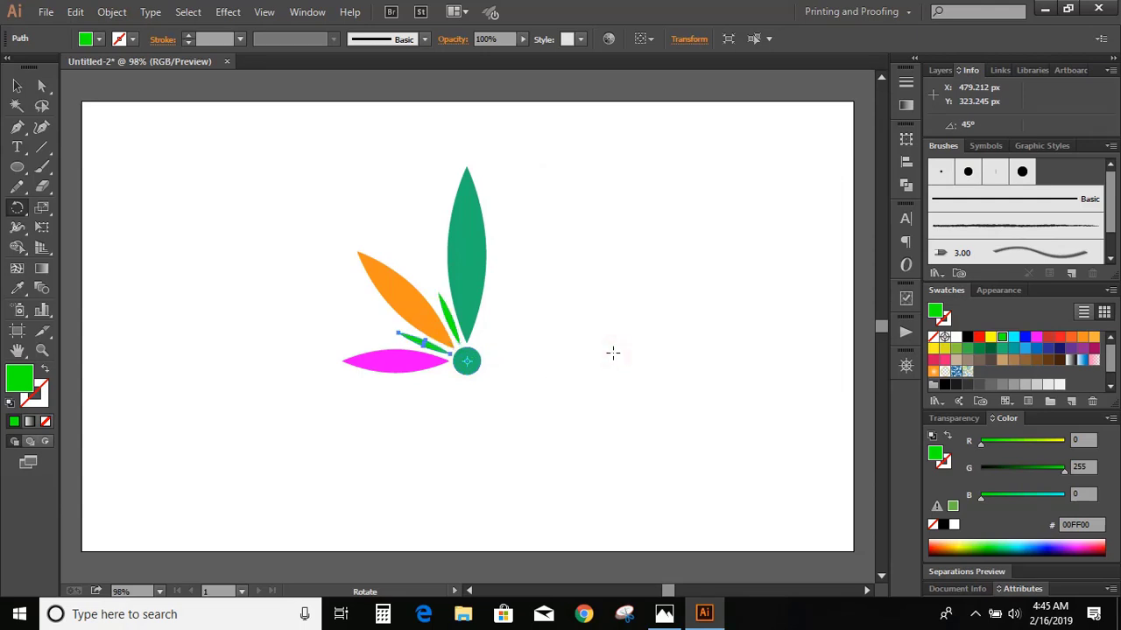
pyautogui.click(17, 85)
pyautogui.click(157, 243)
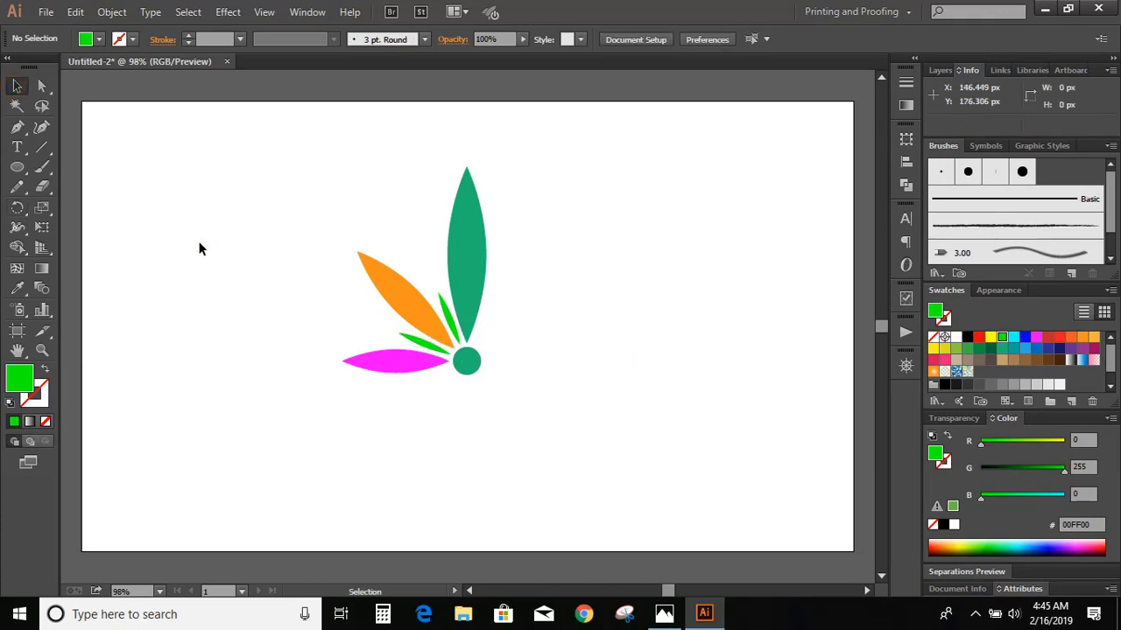
# Fill all five leaves with the green 22B573 and group them without the circle
pyautogui.moveTo(294, 221); pyautogui.dragTo(526, 319)
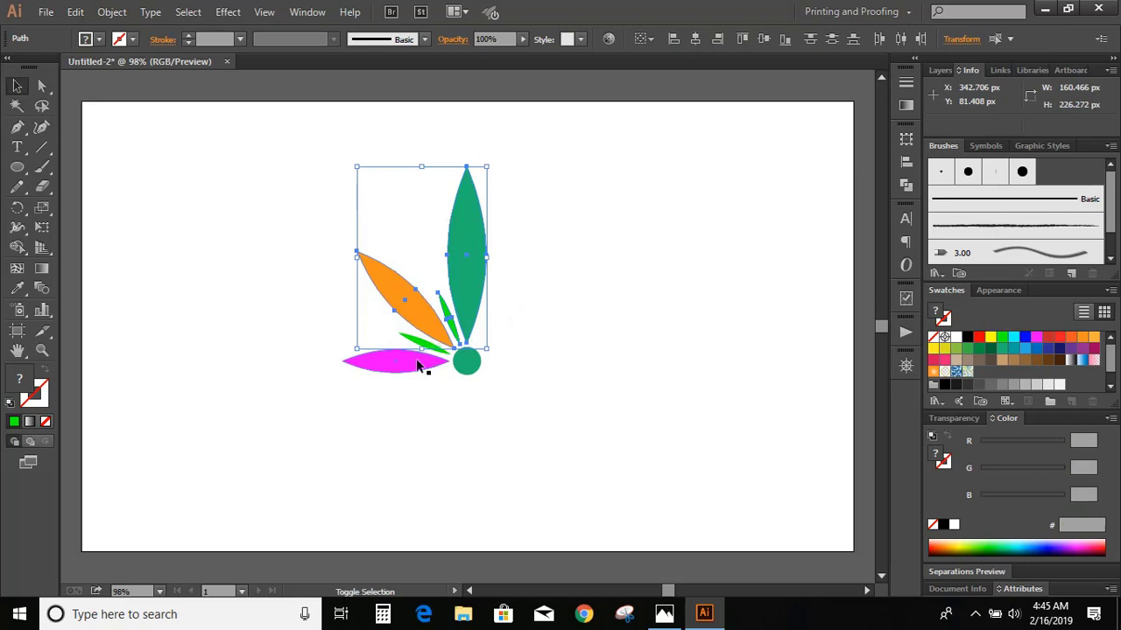
pyautogui.keyDown('shift'); pyautogui.click(417, 364); pyautogui.keyUp('shift')
pyautogui.keyDown('shift'); pyautogui.click(418, 343); pyautogui.keyUp('shift')
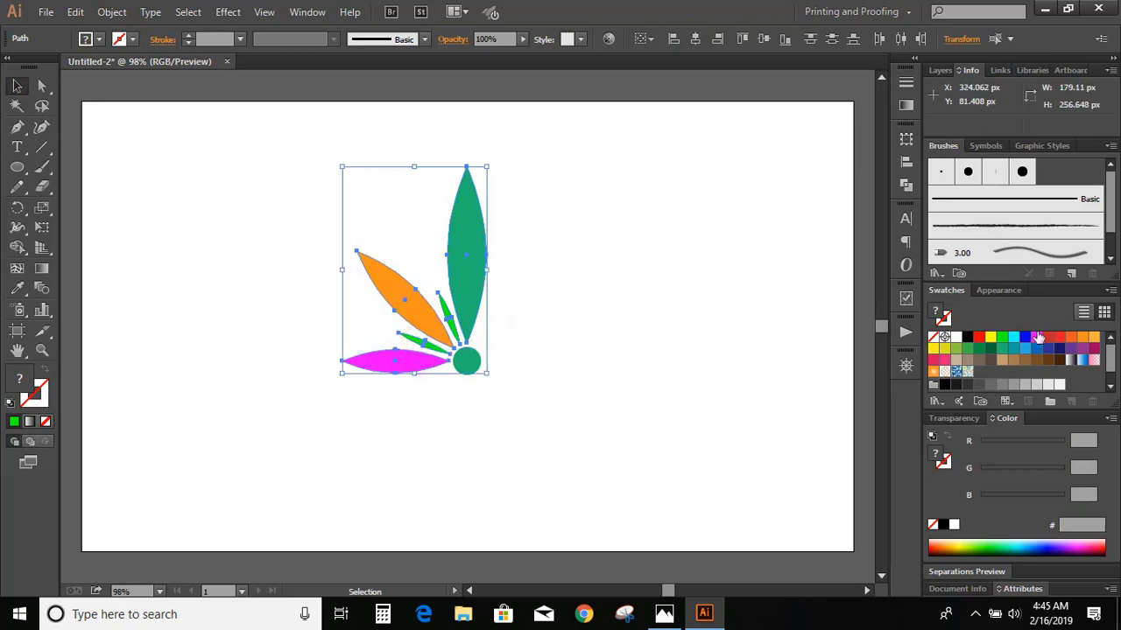
pyautogui.click(1004, 351)
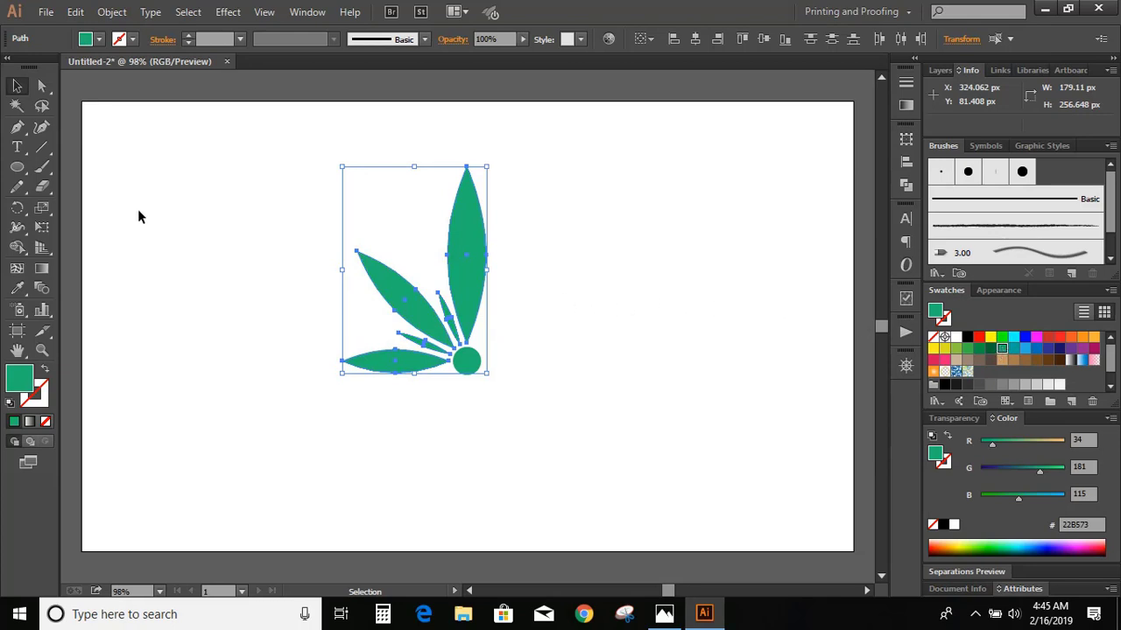
pyautogui.click(112, 12)
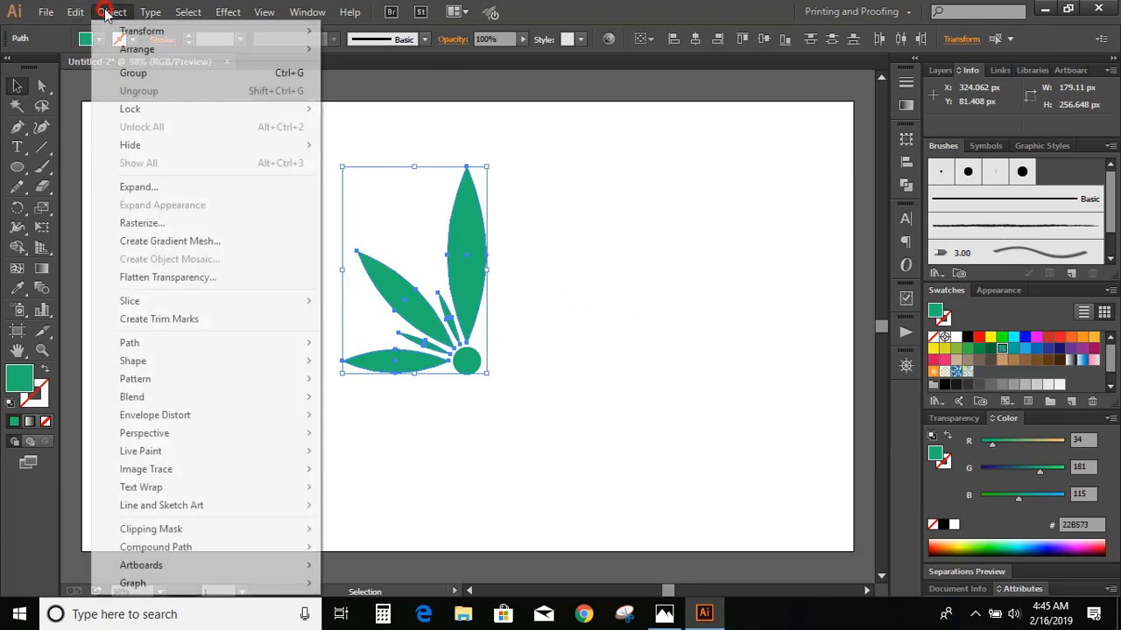
pyautogui.click(155, 79)
pyautogui.click(655, 313)
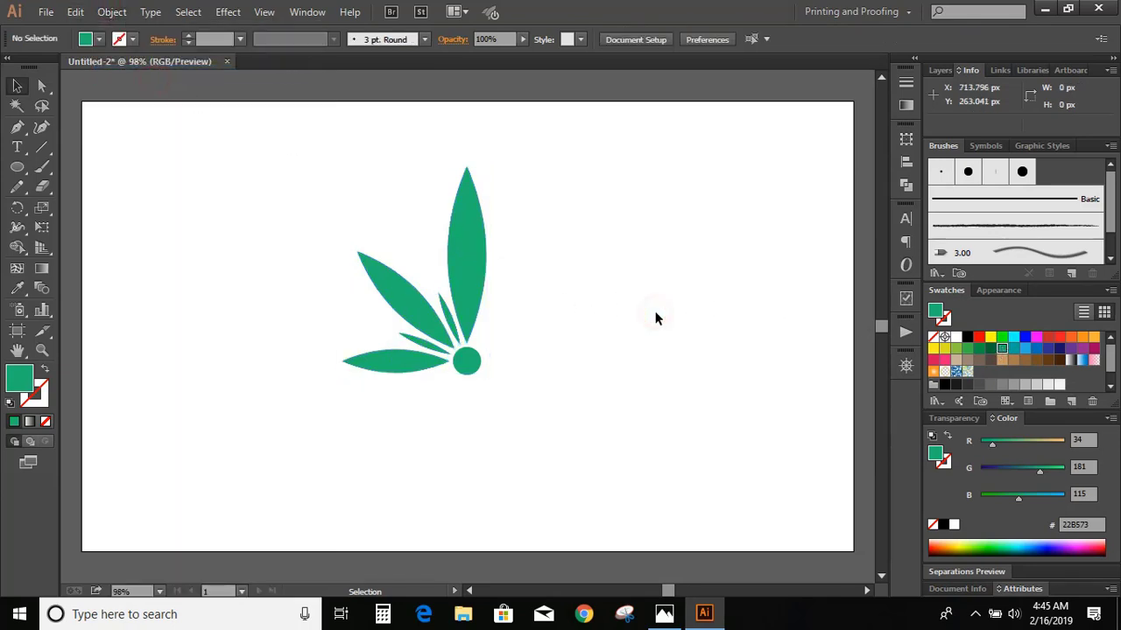
# Reflect a copy of the leaf group across the vertical axis through the circle's centre, and fill the circle with blue 29ABE2
pyautogui.click(468, 259)
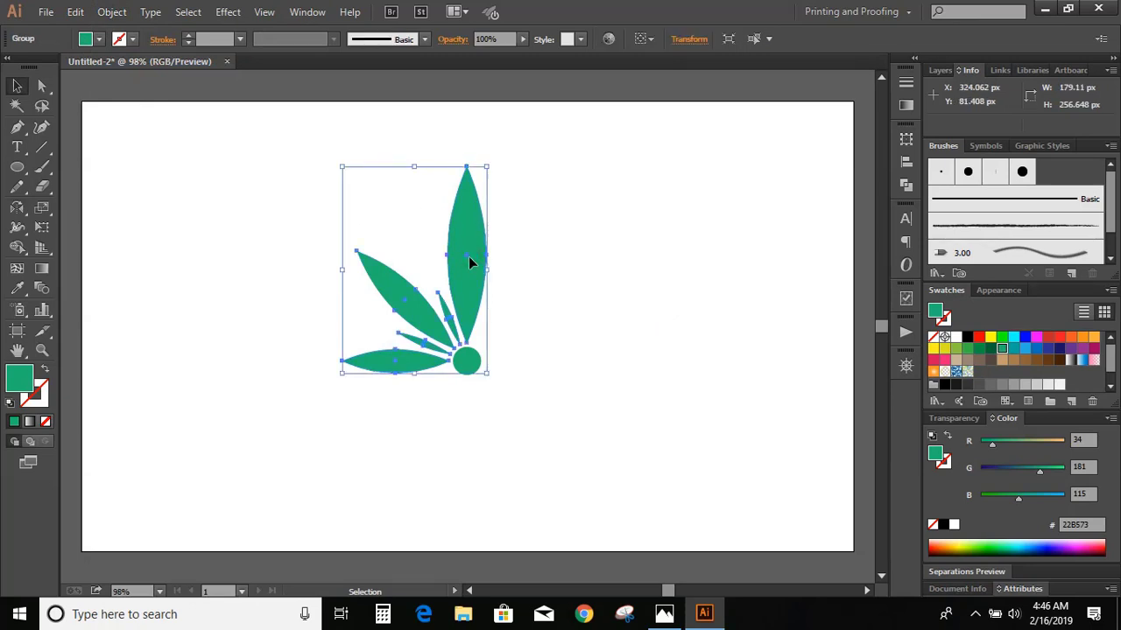
pyautogui.press('o')
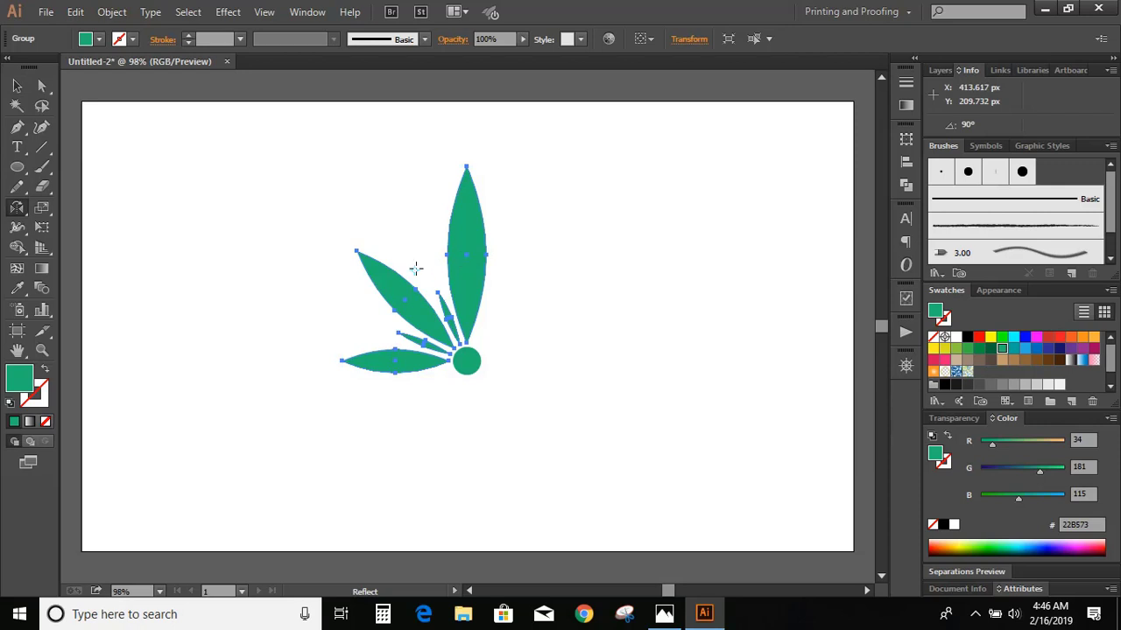
pyautogui.moveTo(416, 268); pyautogui.dragTo(467, 361)
pyautogui.keyDown('alt'); pyautogui.click(468, 361); pyautogui.keyUp('alt')
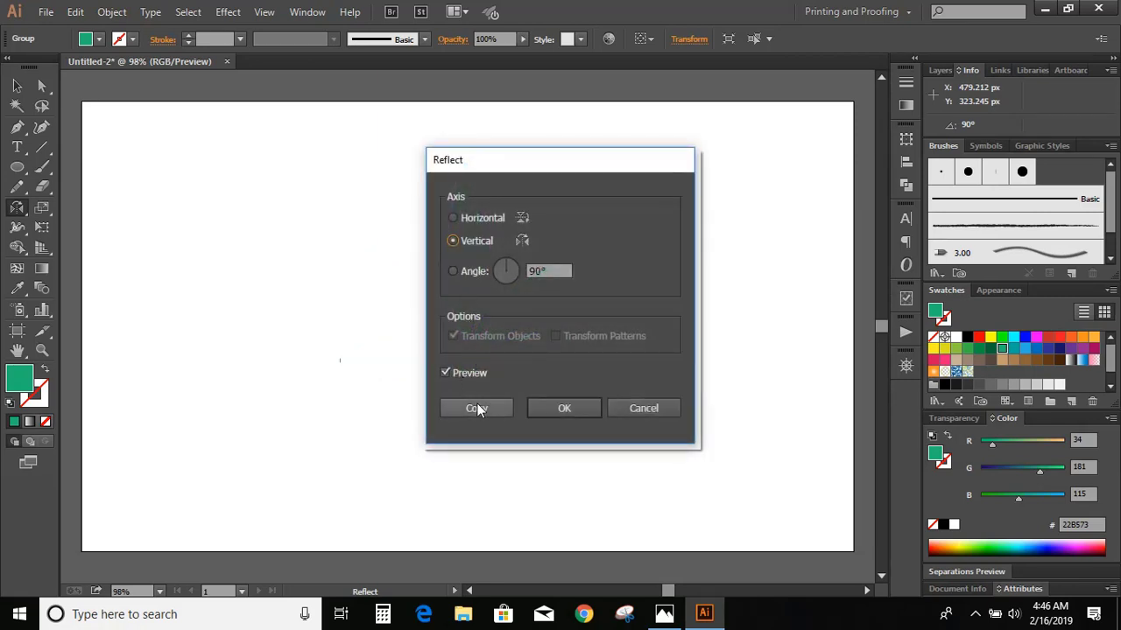
pyautogui.moveTo(552, 158); pyautogui.dragTo(738, 142)
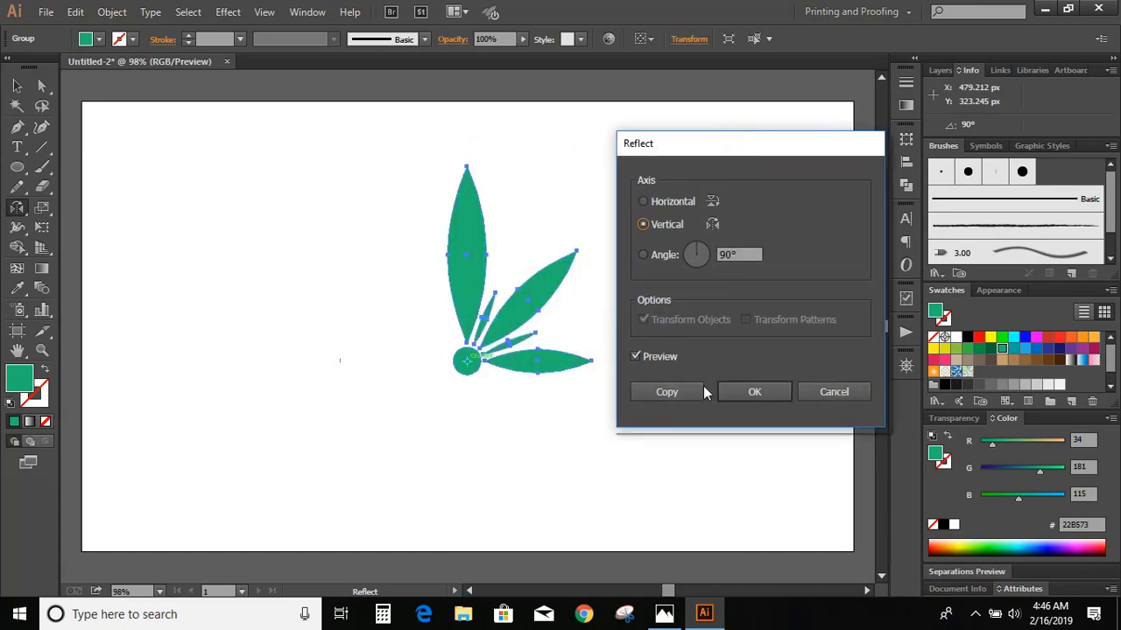
pyautogui.click(665, 392)
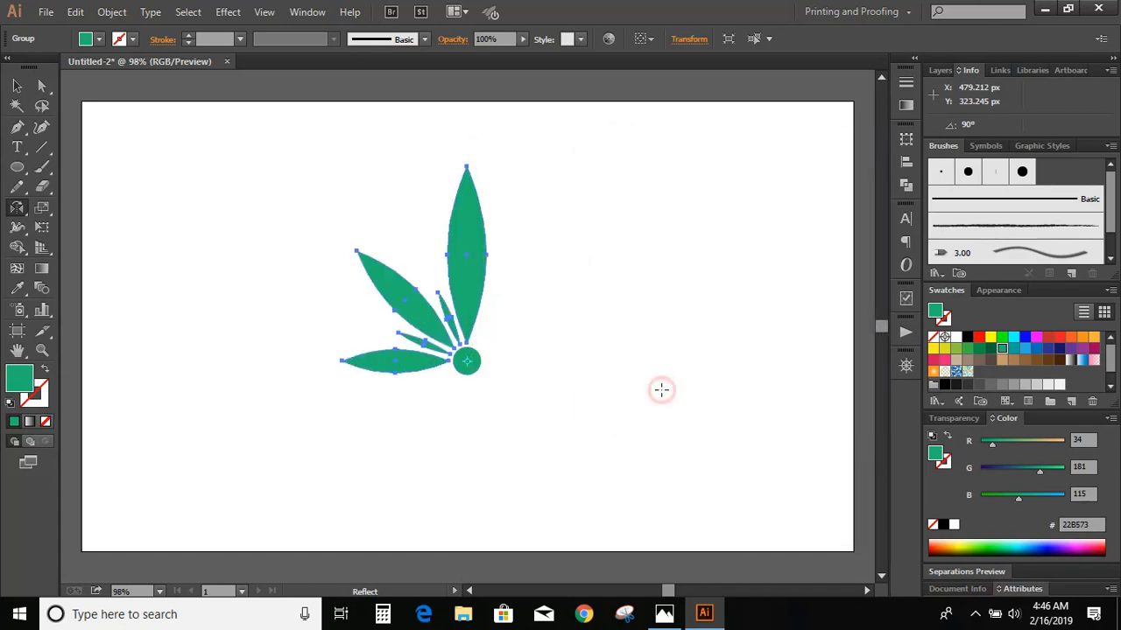
pyautogui.click(17, 85)
pyautogui.click(243, 274)
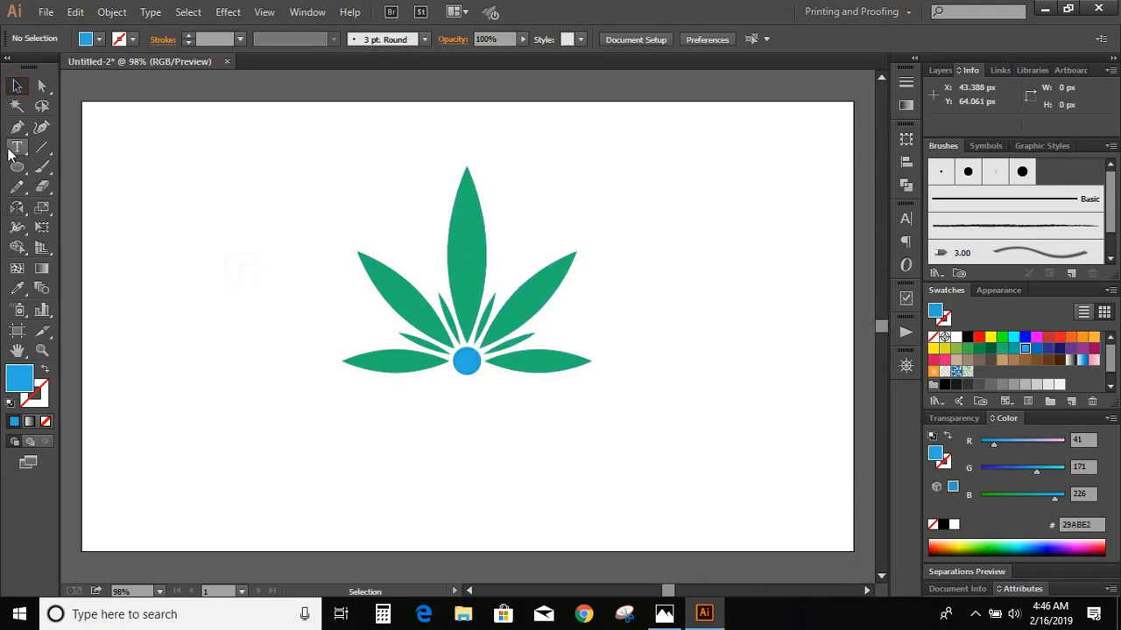
# Add the text ECHO below the leaf emblem and scale it up to about 105 pt
pyautogui.click(17, 150)
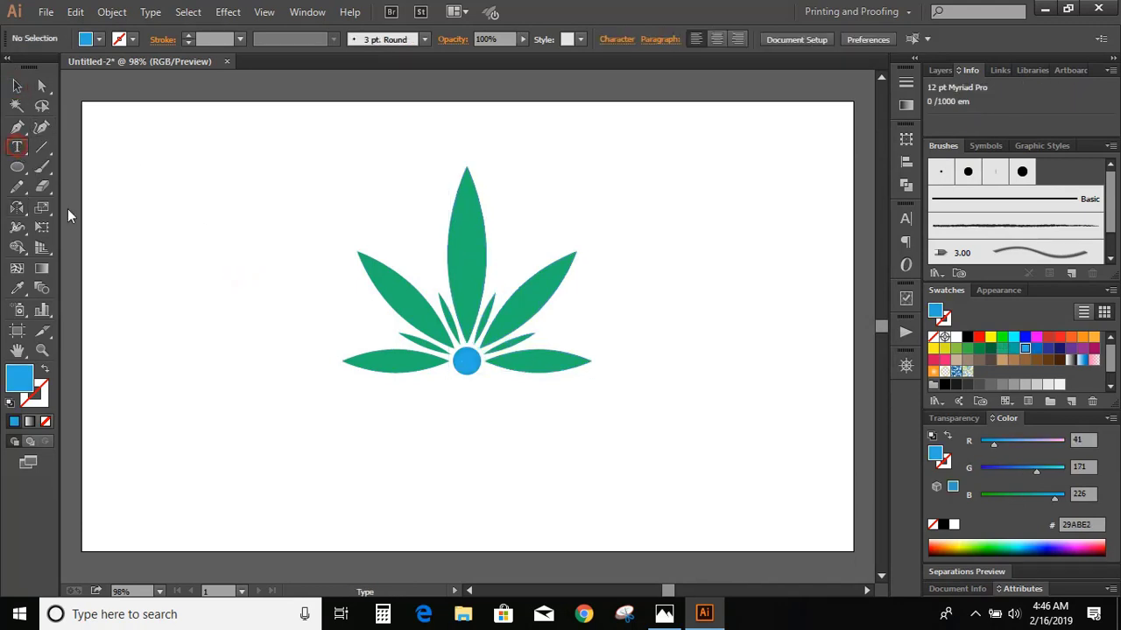
pyautogui.click(253, 438)
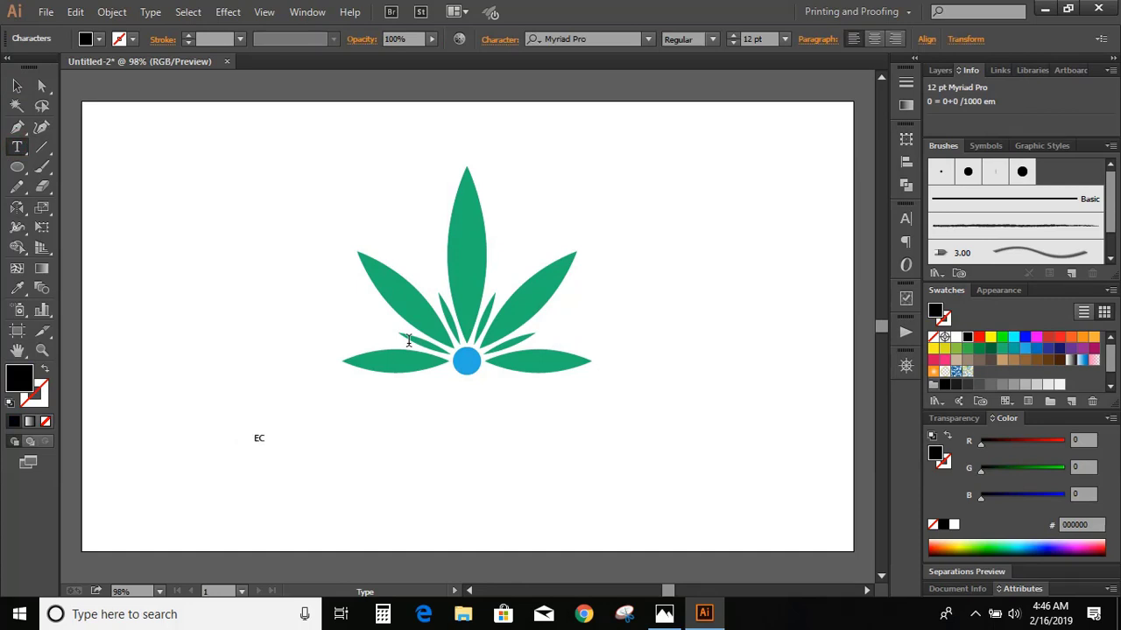
pyautogui.press('Escape')
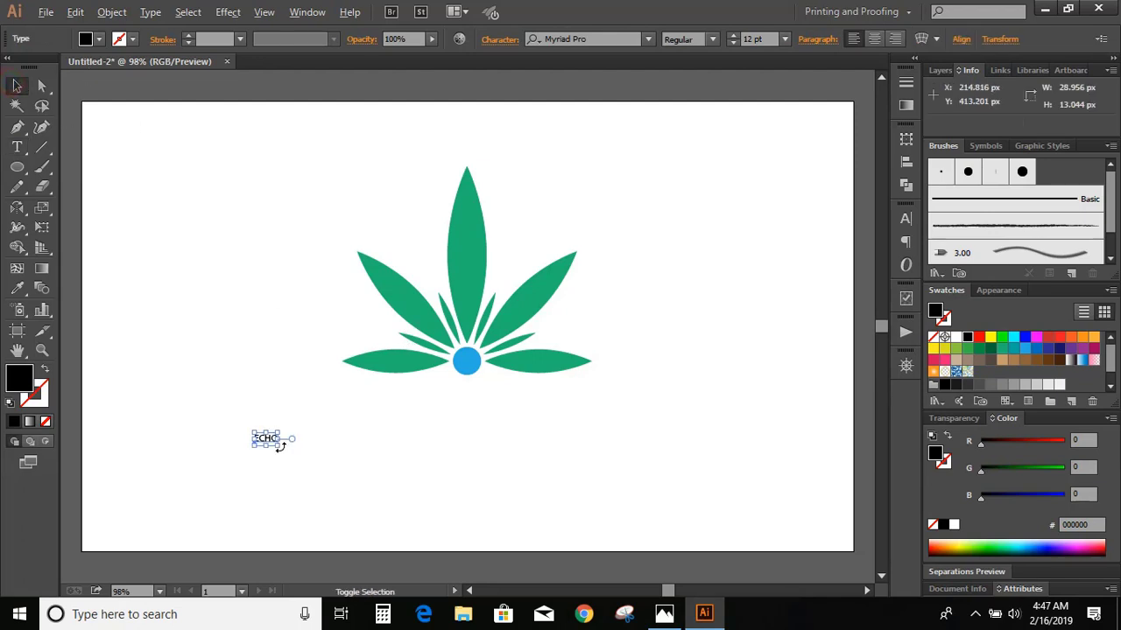
pyautogui.moveTo(276, 445); pyautogui.dragTo(407, 426)
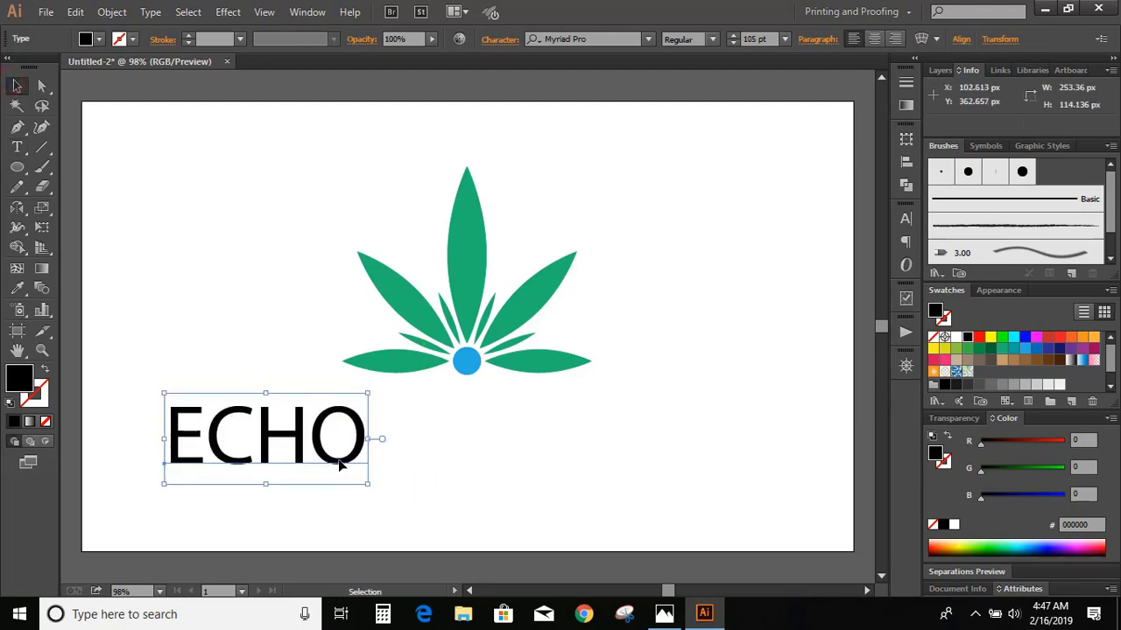
# Change the font of the ECHO text to Ethnocentric
pyautogui.click(610, 35)
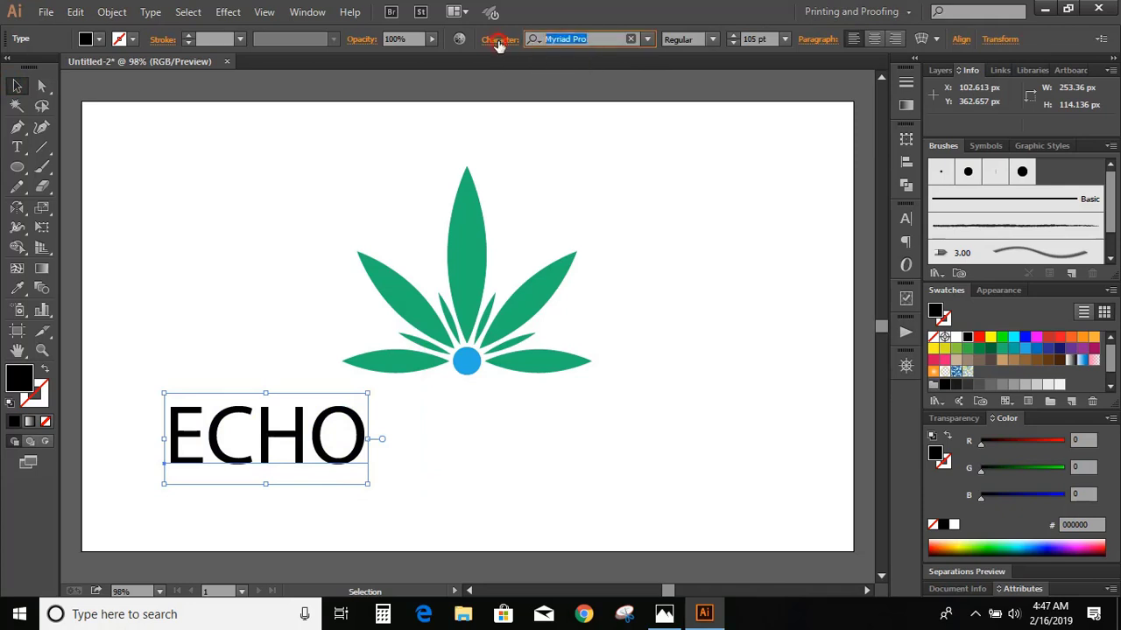
pyautogui.write('eth')
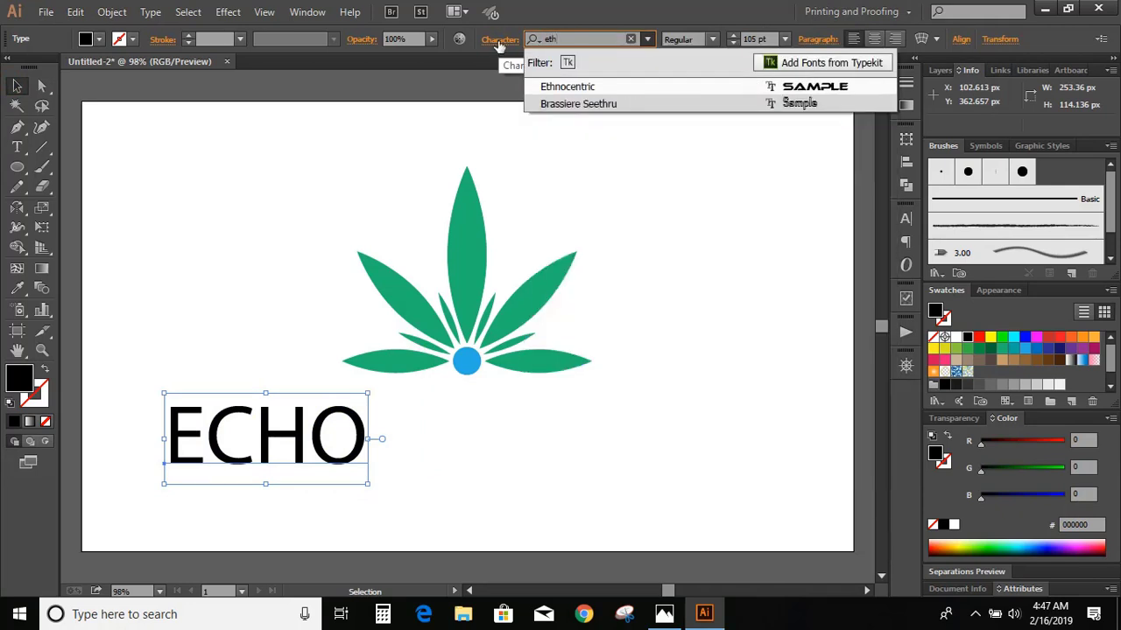
pyautogui.click(627, 86)
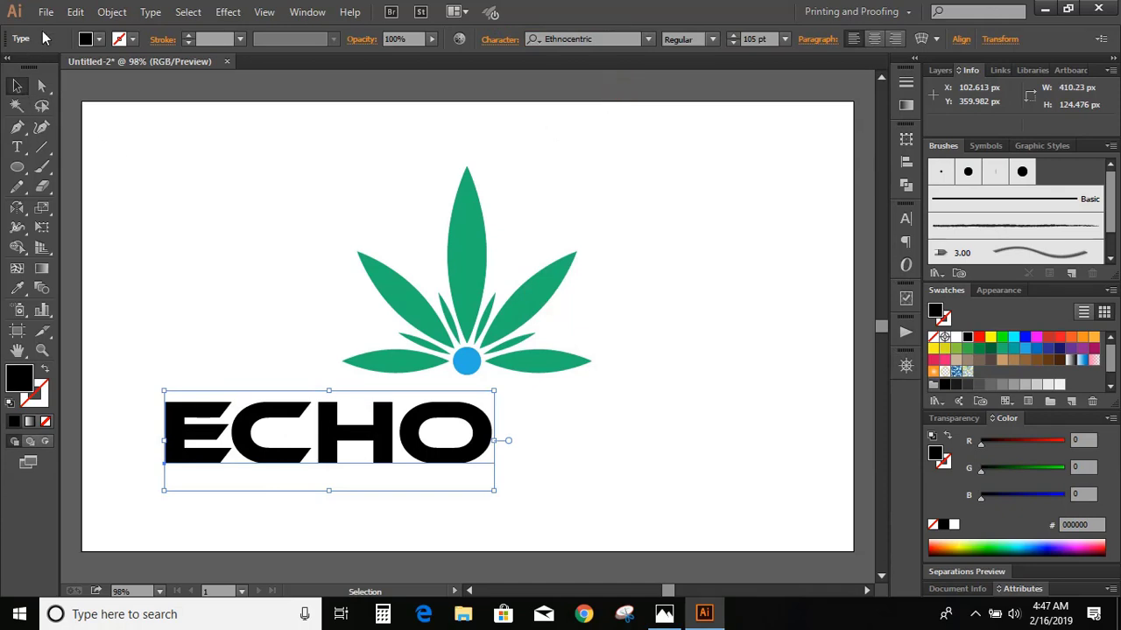
# Expand the ECHO text's object and fill into outlines and ungroup the letters
pyautogui.click(113, 13)
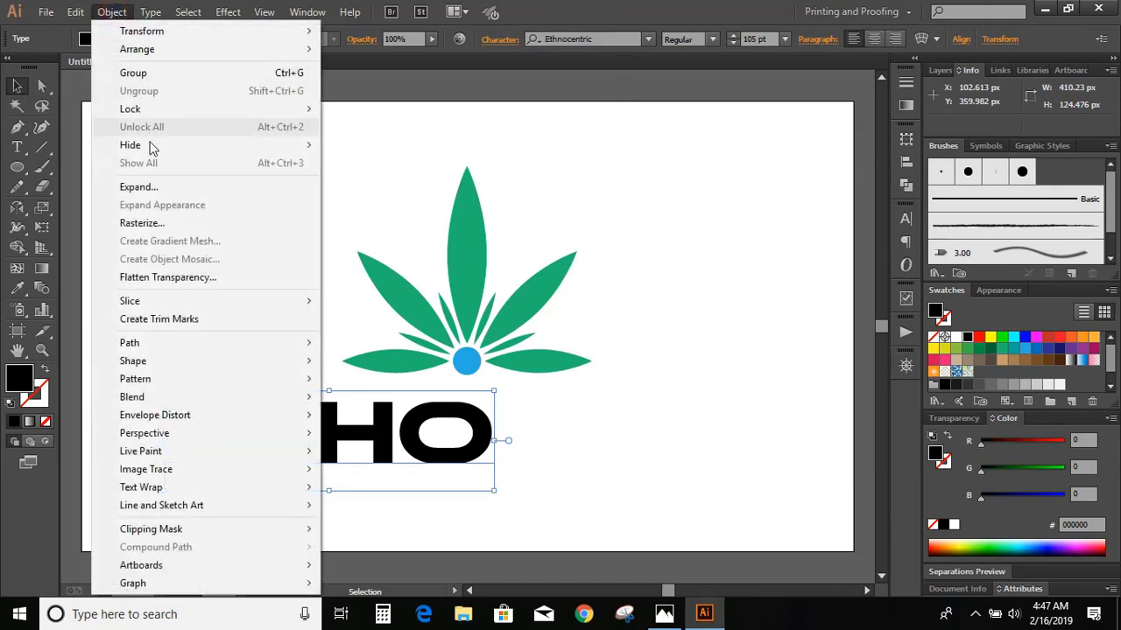
pyautogui.click(147, 187)
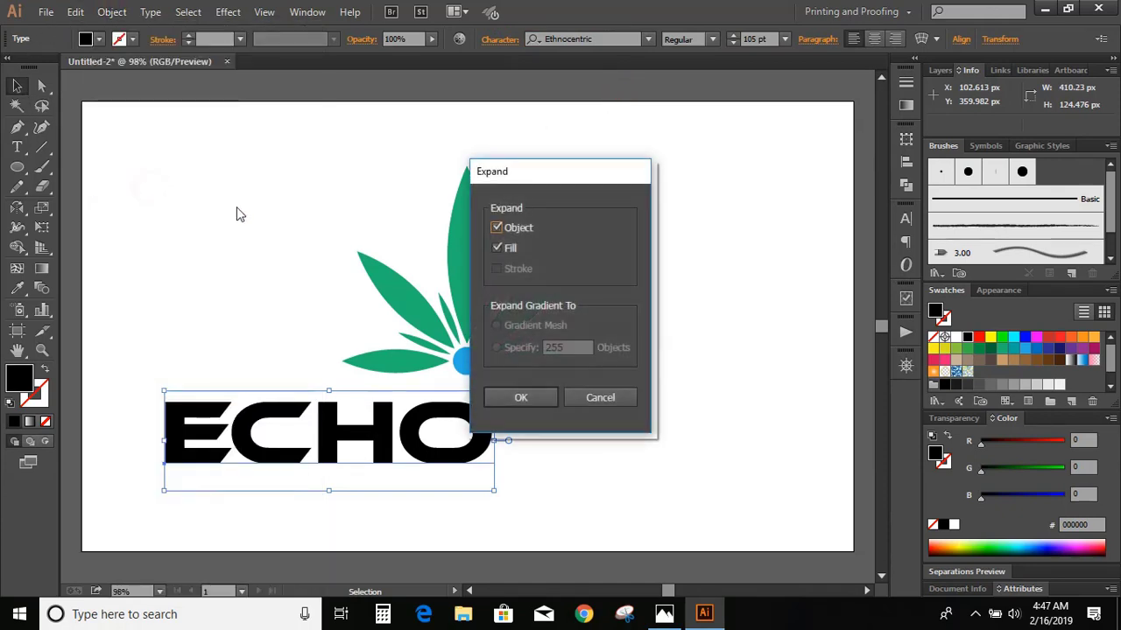
pyautogui.click(515, 400)
pyautogui.click(109, 12)
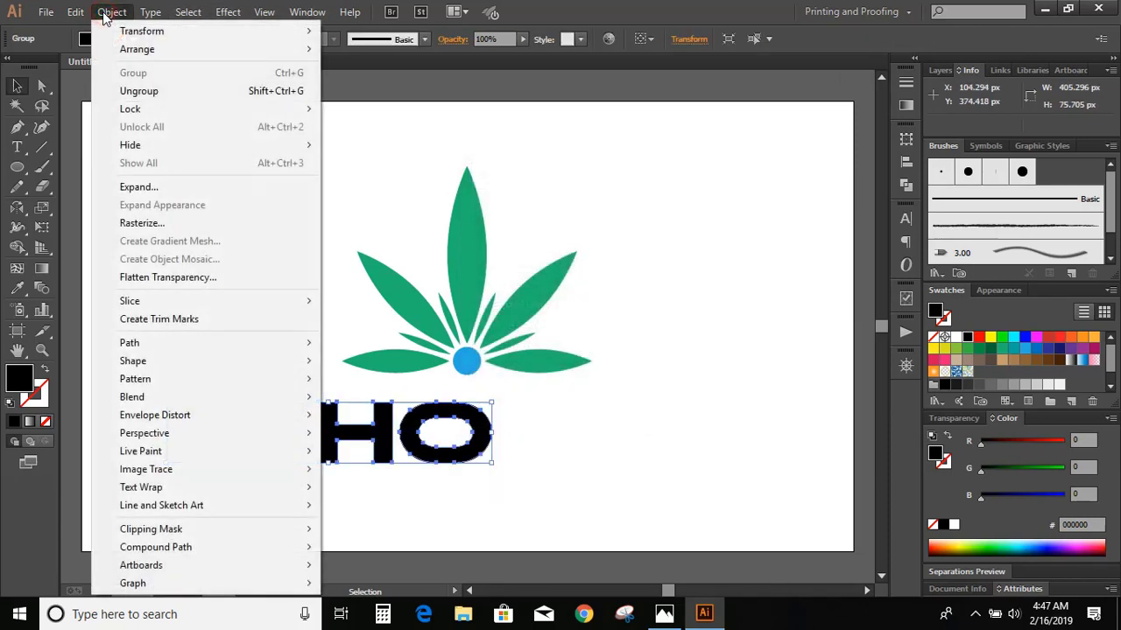
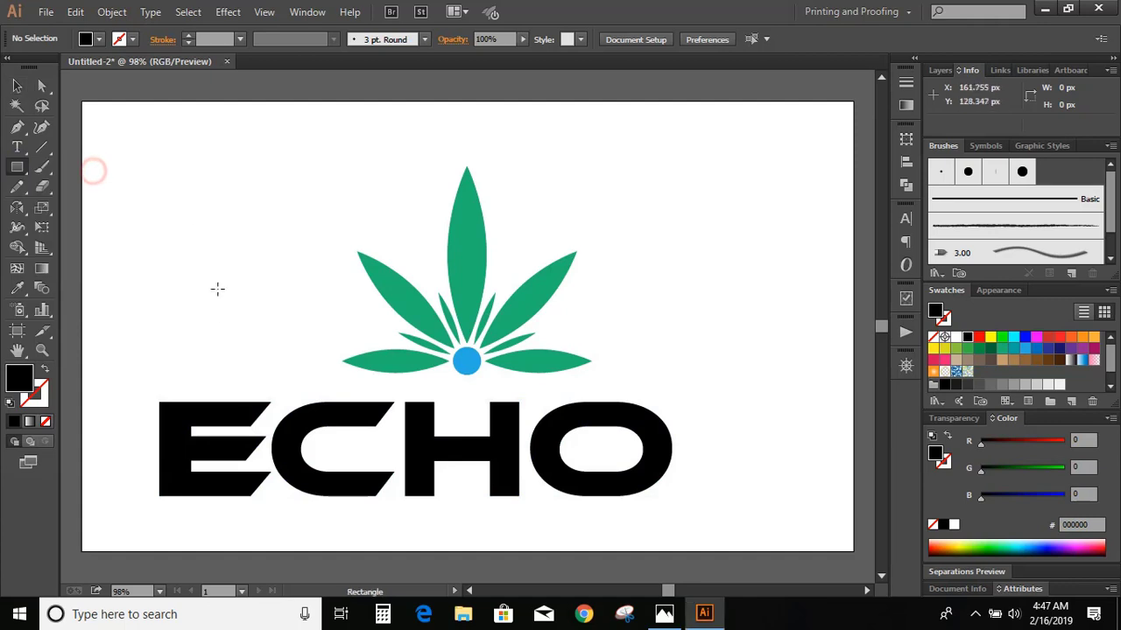
# Draw a black rectangle about 193 by 30 px bridging the top bars of the E and the C
pyautogui.moveTo(205, 400); pyautogui.dragTo(360, 427)
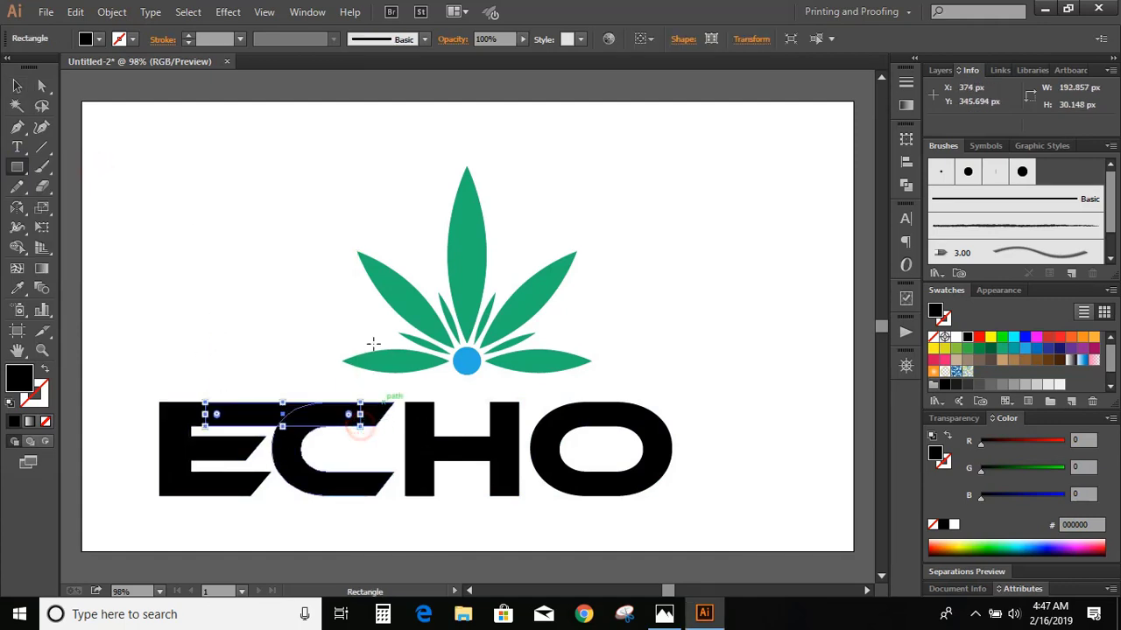
pyautogui.press('v')
pyautogui.click(193, 200)
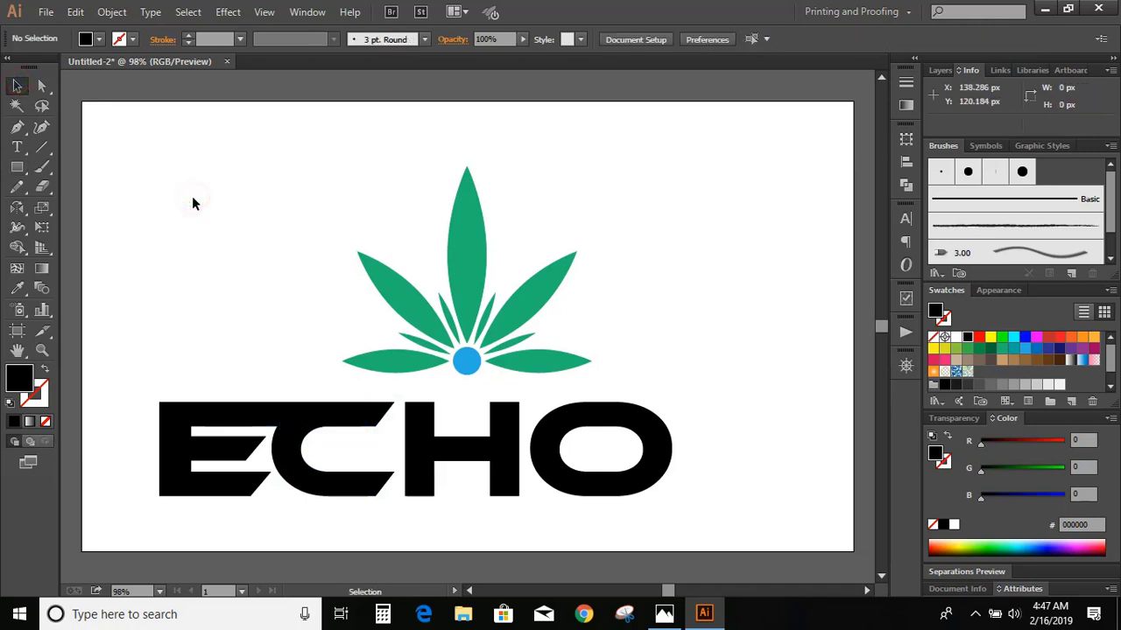
# Duplicate the bridging rectangle in place over the tops of the E and the C
pyautogui.click(253, 419)
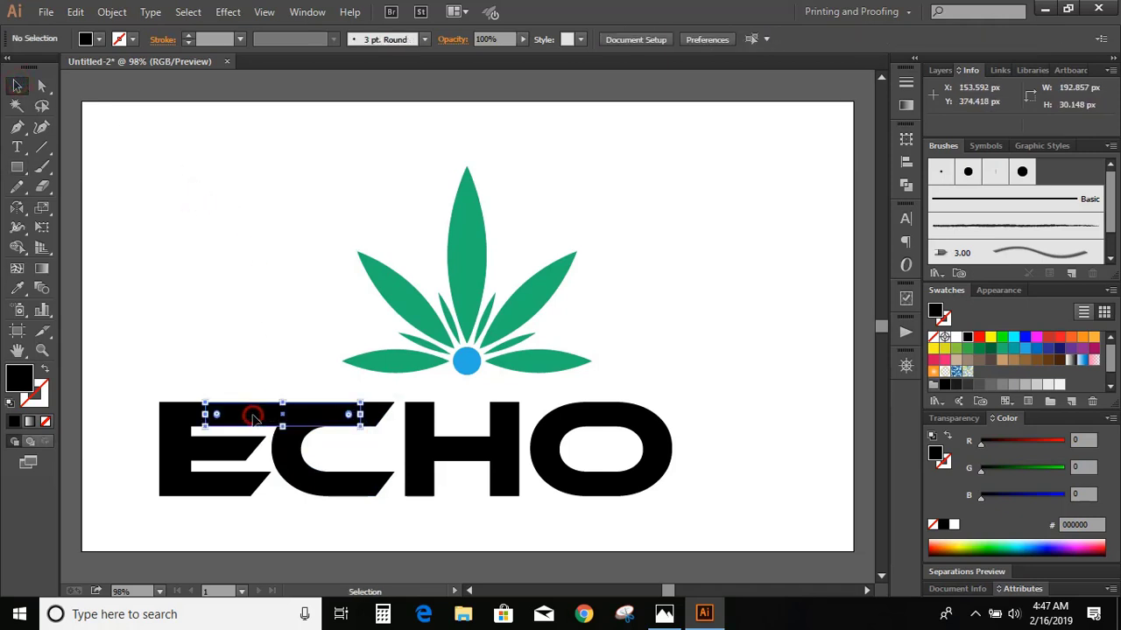
pyautogui.click(75, 12)
pyautogui.click(116, 92)
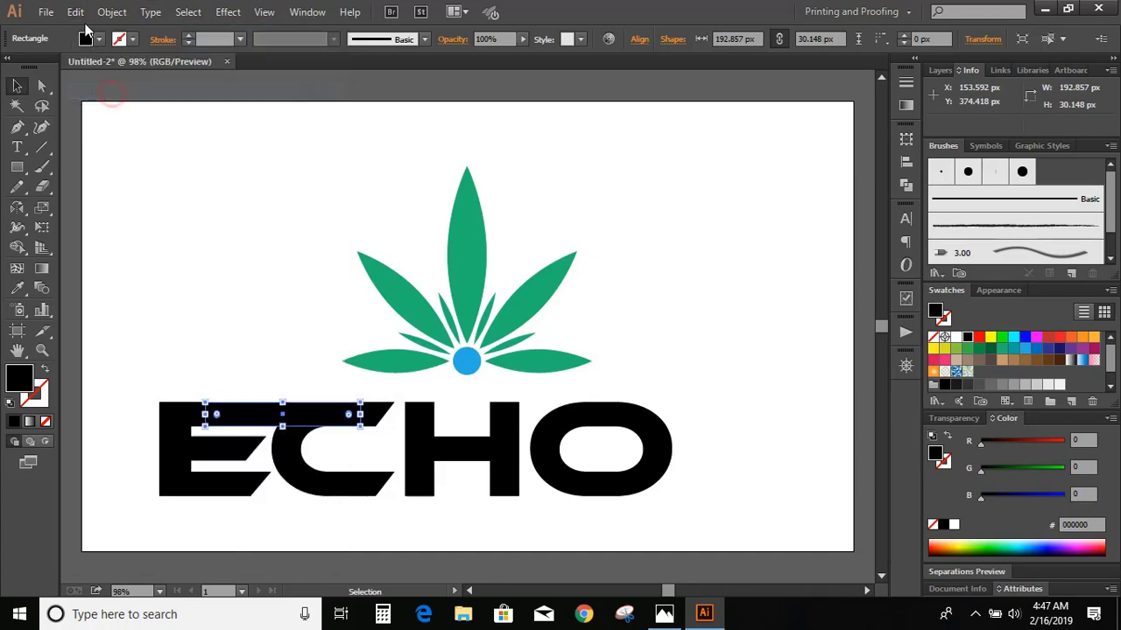
pyautogui.click(75, 12)
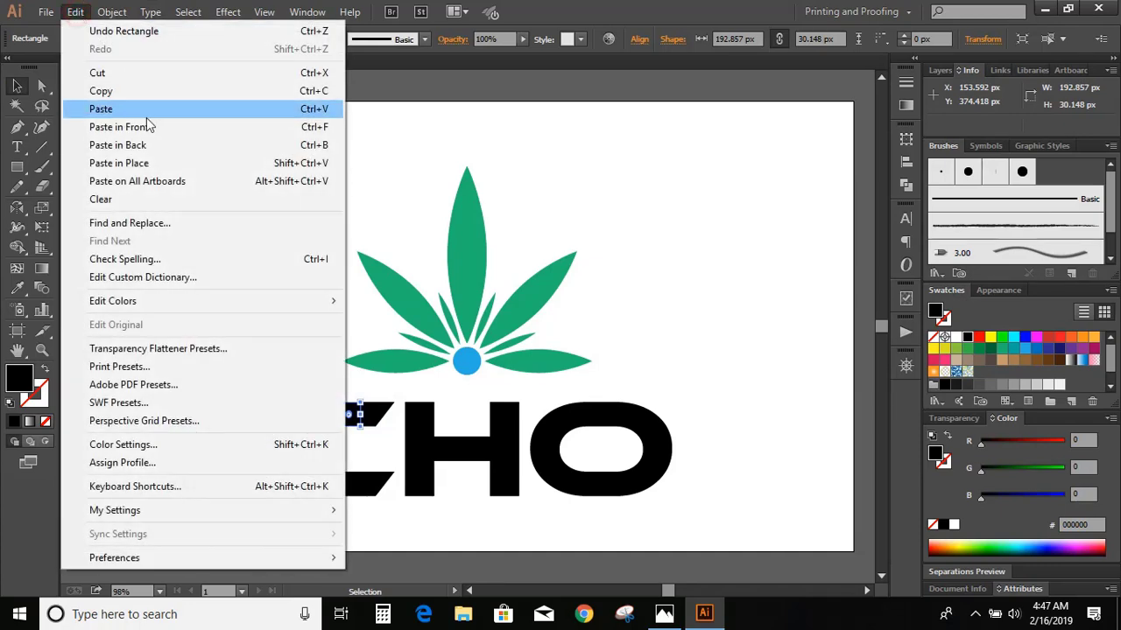
pyautogui.click(151, 166)
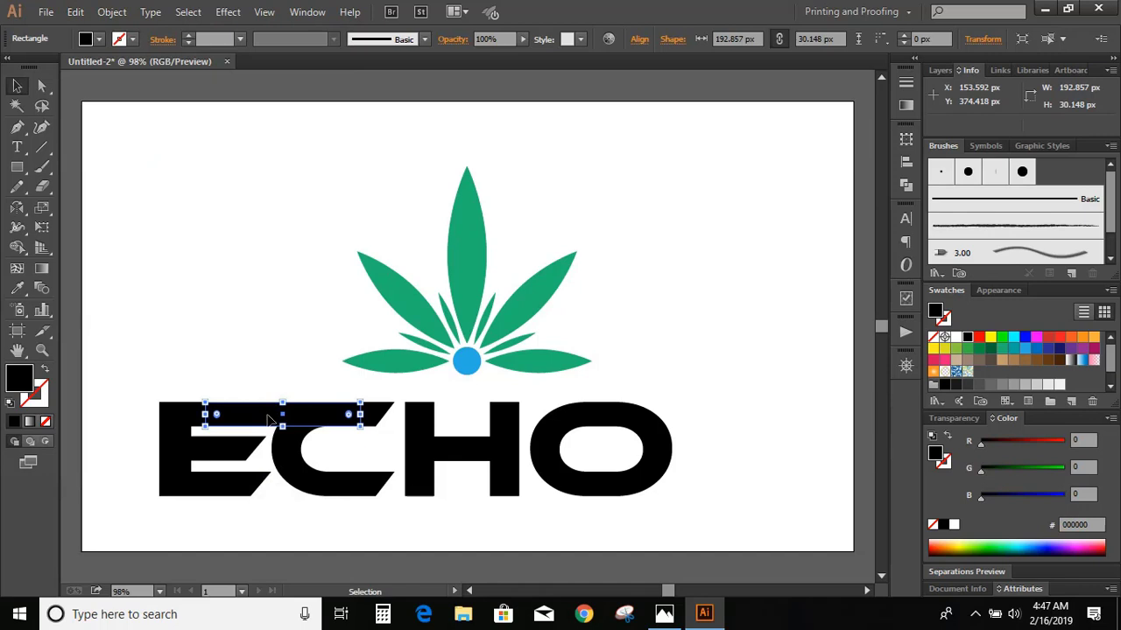
# Fill the copied rectangle with red C1272D and nudge it 3 px down
pyautogui.click(1048, 337)
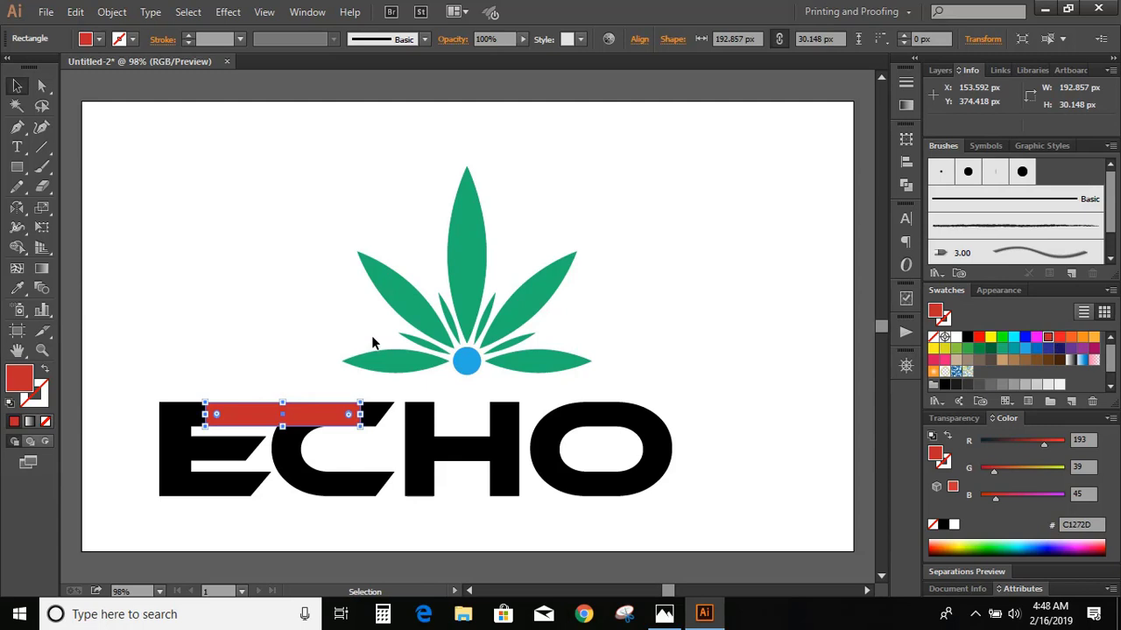
pyautogui.press('Down')
pyautogui.press('Down')
pyautogui.press('Down')
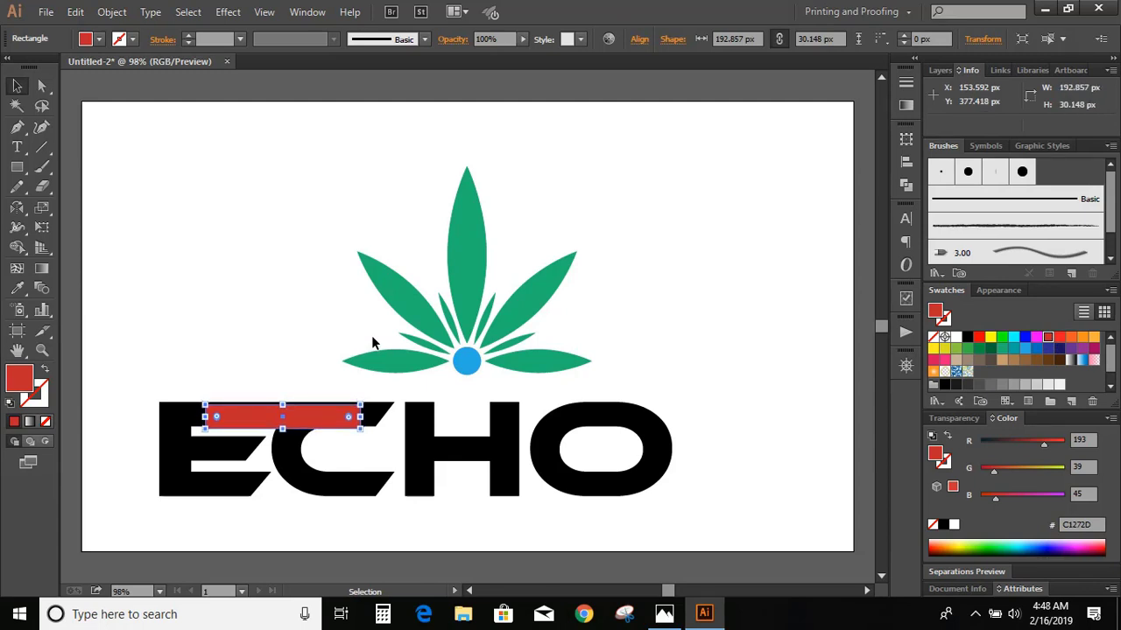
pyautogui.click(273, 321)
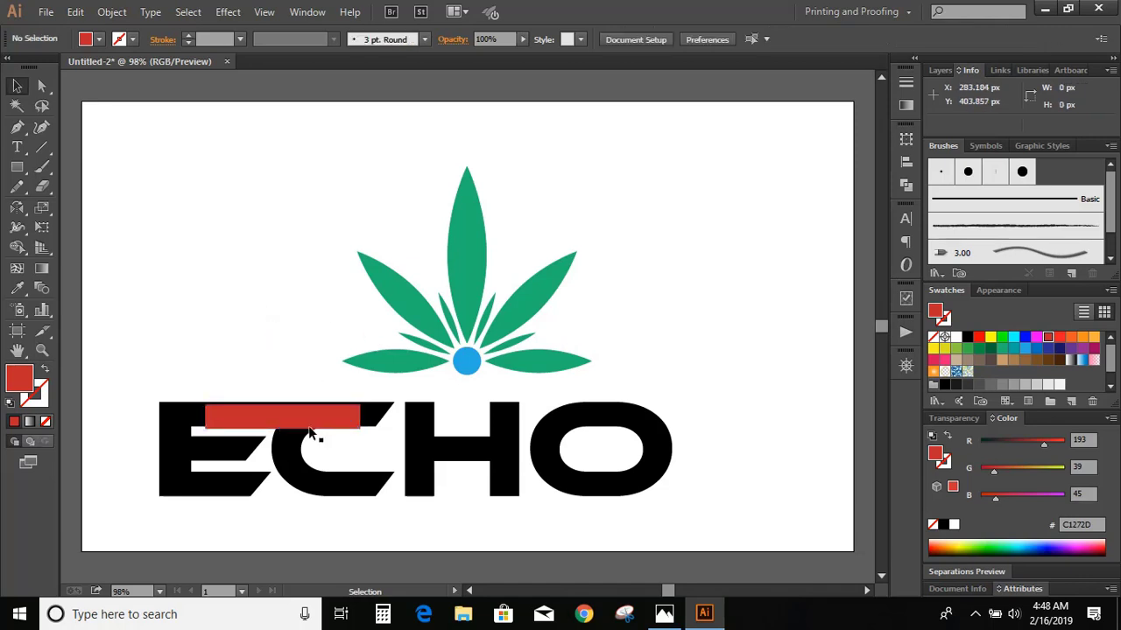
# Cut the red rectangle out of the letter C with the Shape Builder tool, removing the red area
pyautogui.click(332, 412)
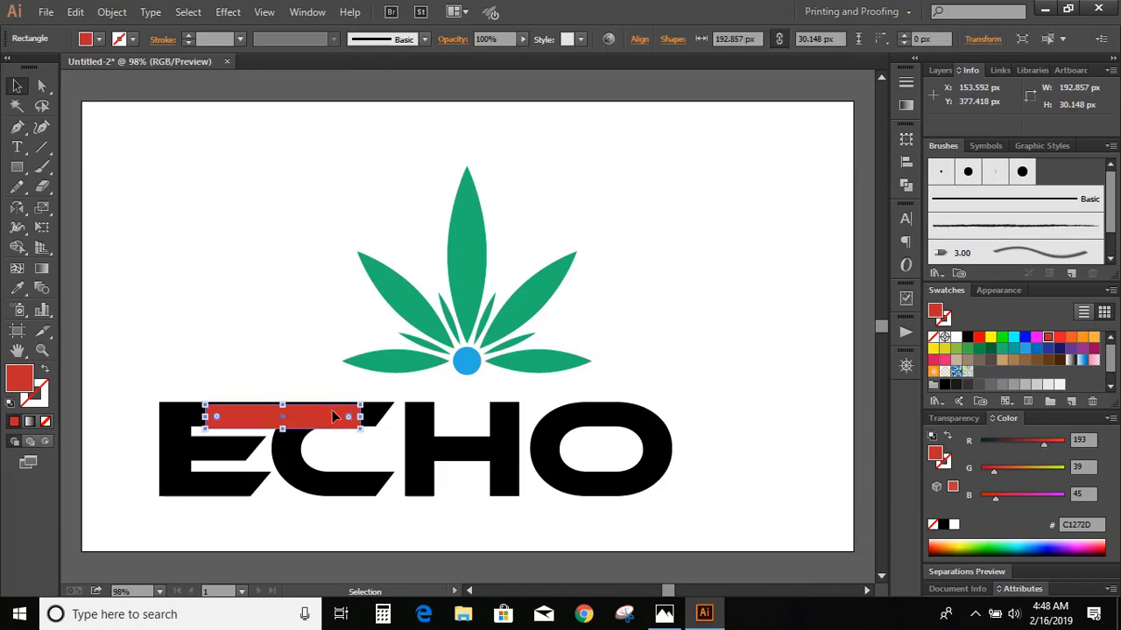
pyautogui.keyDown('shift'); pyautogui.click(293, 466); pyautogui.keyUp('shift')
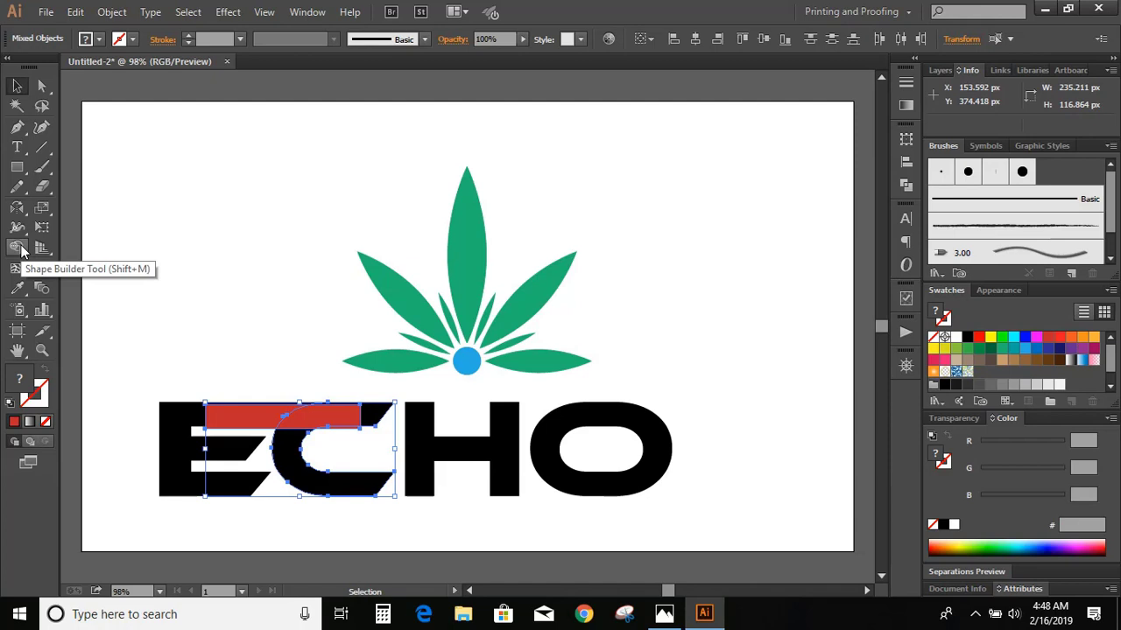
pyautogui.click(18, 247)
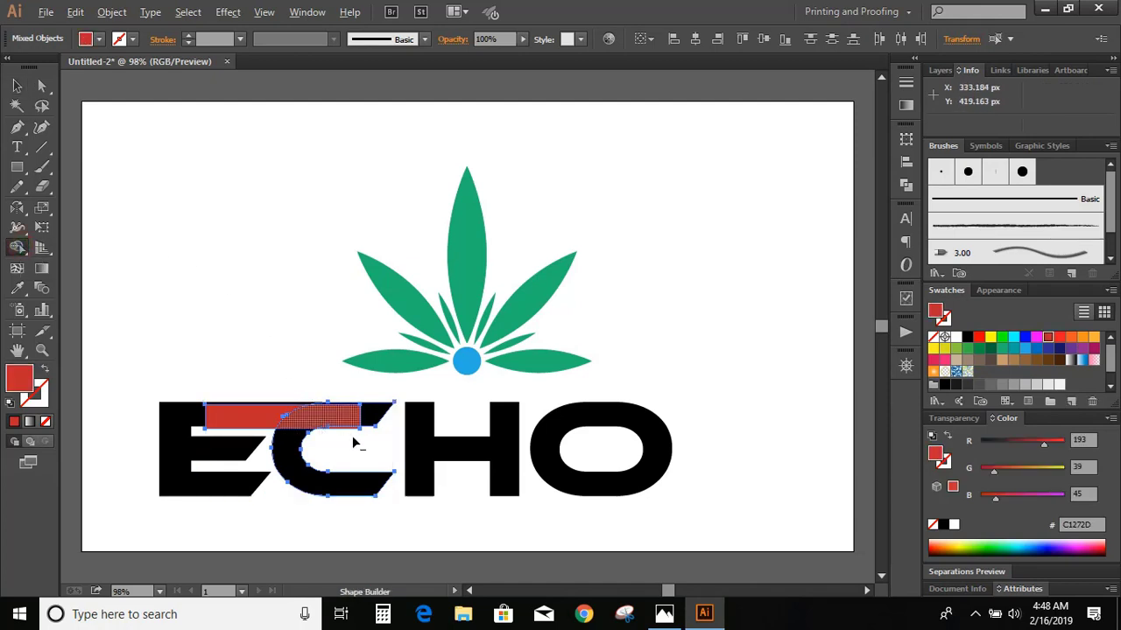
pyautogui.moveTo(359, 428)
pyautogui.mouseDown()
pyautogui.moveTo(240, 424)
pyautogui.moveTo(354, 434)
pyautogui.mouseUp()
pyautogui.click(16, 85)
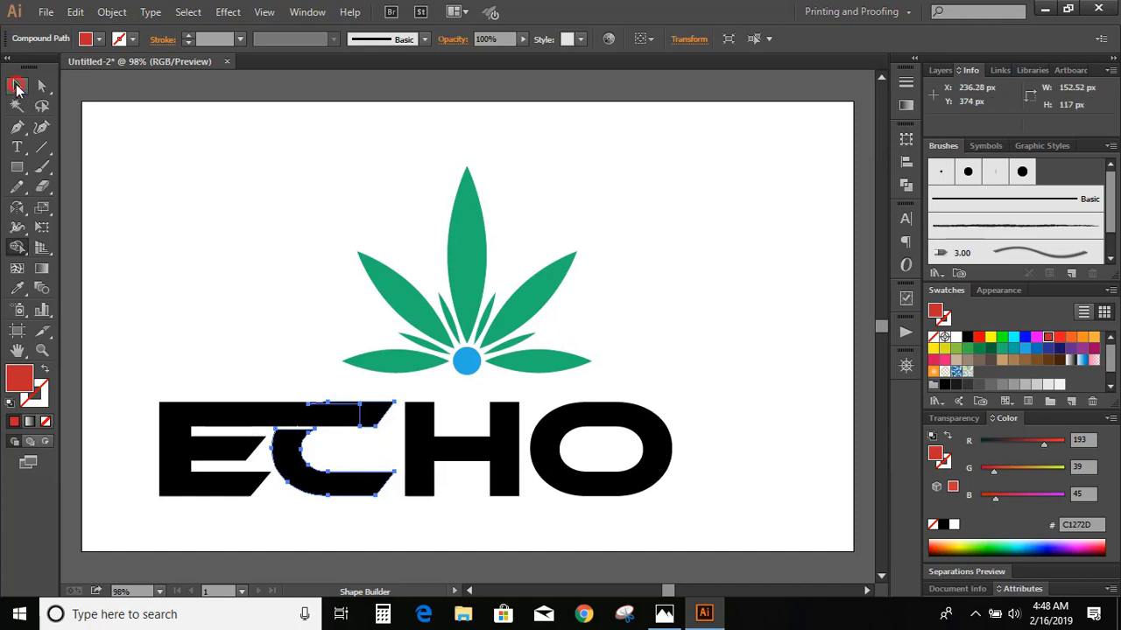
pyautogui.click(319, 293)
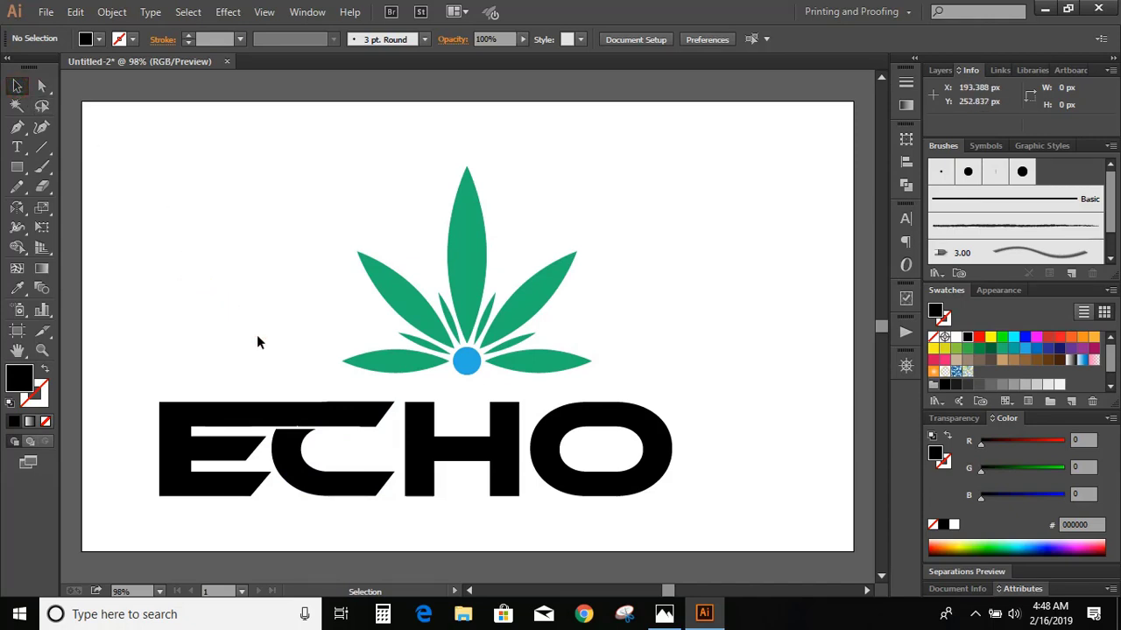
# Unite the E, the bridging bar and the C pieces with Pathfinder
pyautogui.moveTo(186, 390); pyautogui.dragTo(329, 483)
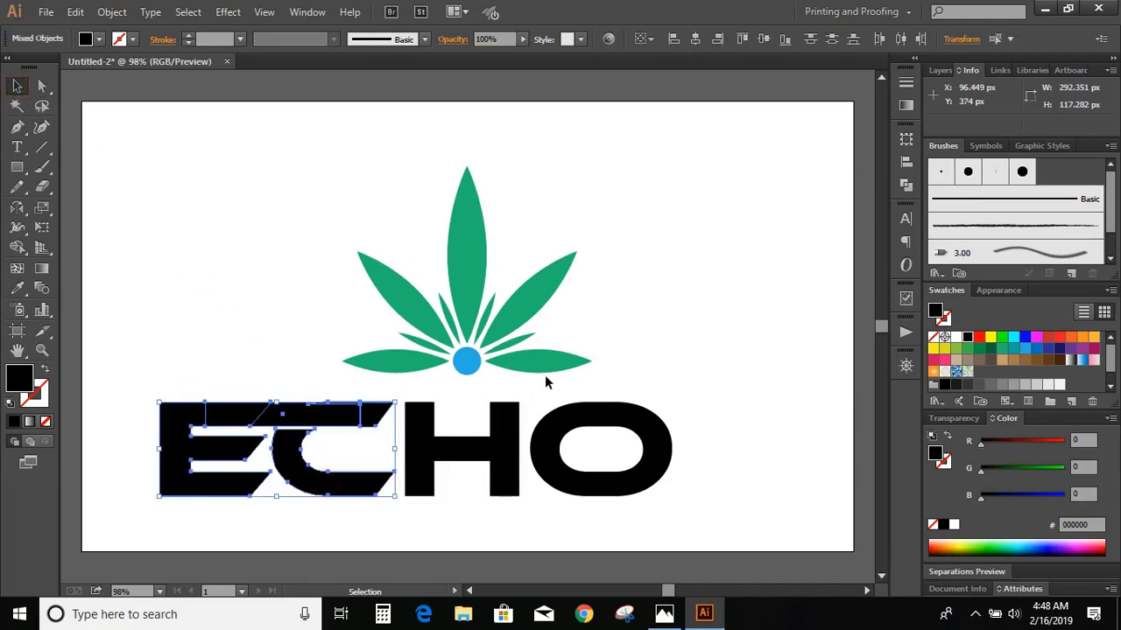
pyautogui.click(906, 184)
pyautogui.click(714, 165)
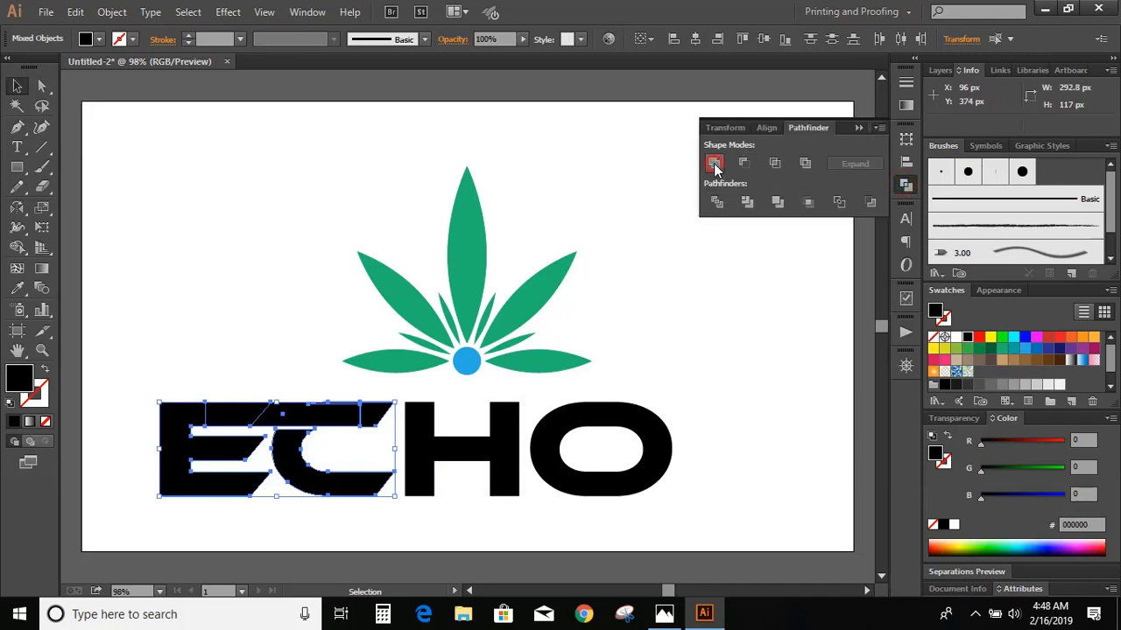
pyautogui.click(858, 128)
pyautogui.click(318, 274)
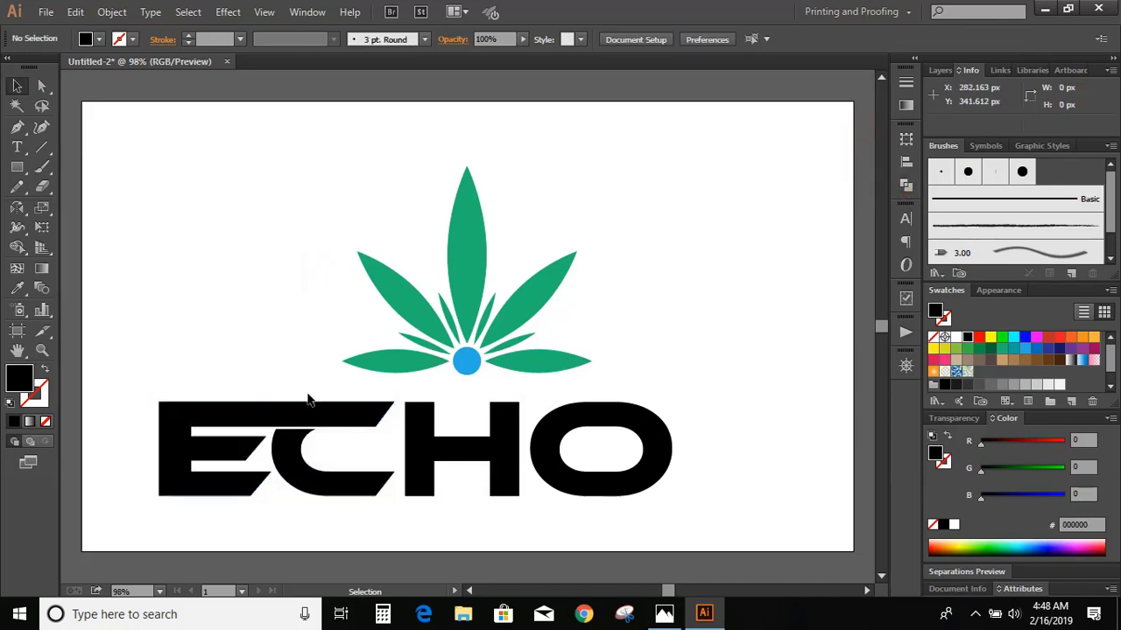
# Ungroup the united E and C shape so the lower part of the C is a separate path
pyautogui.click(295, 445)
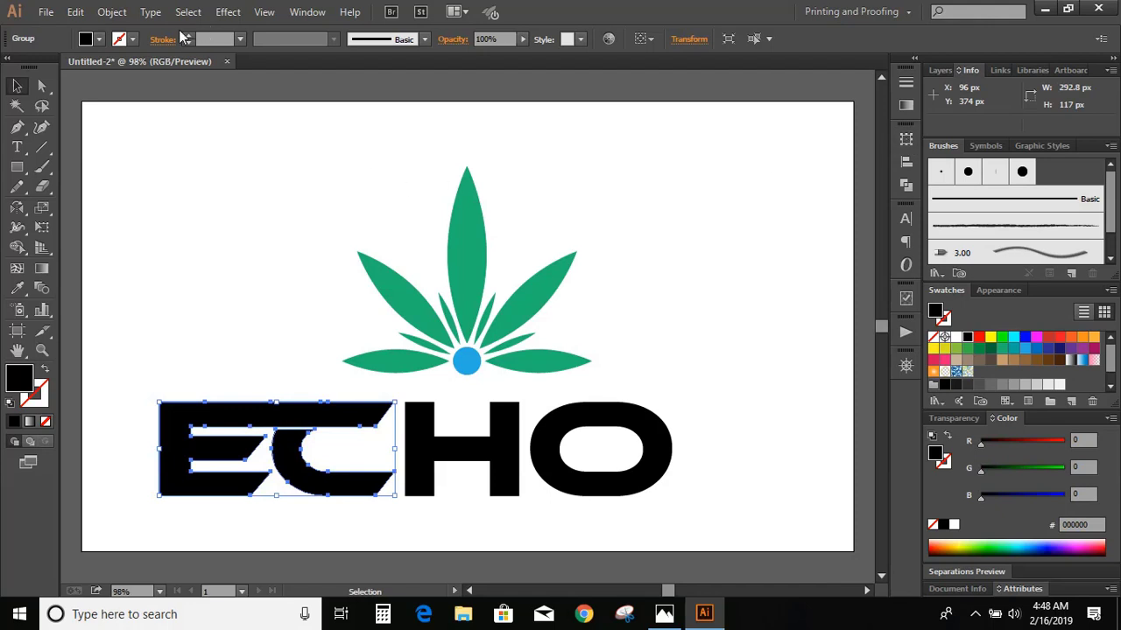
pyautogui.click(112, 12)
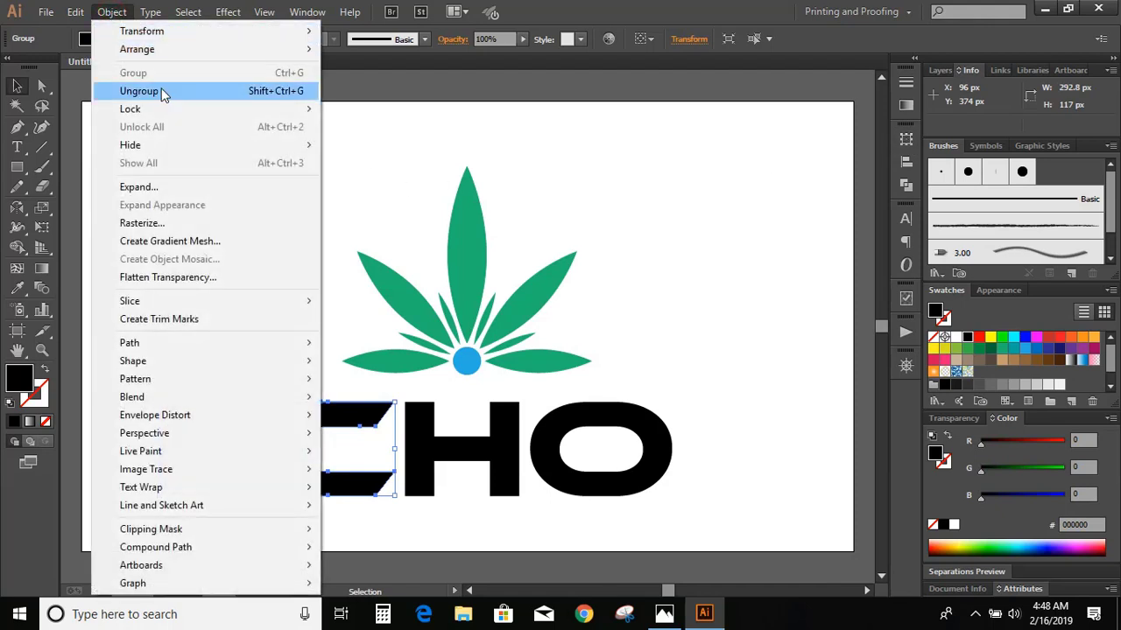
pyautogui.click(156, 90)
pyautogui.click(213, 280)
pyautogui.click(295, 474)
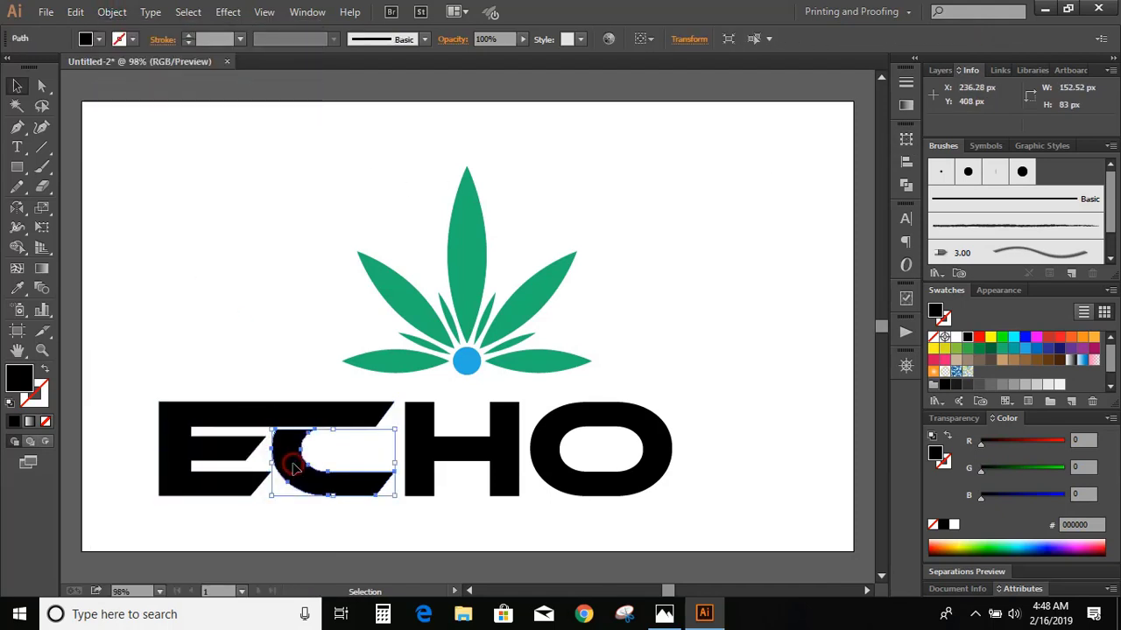
pyautogui.click(239, 280)
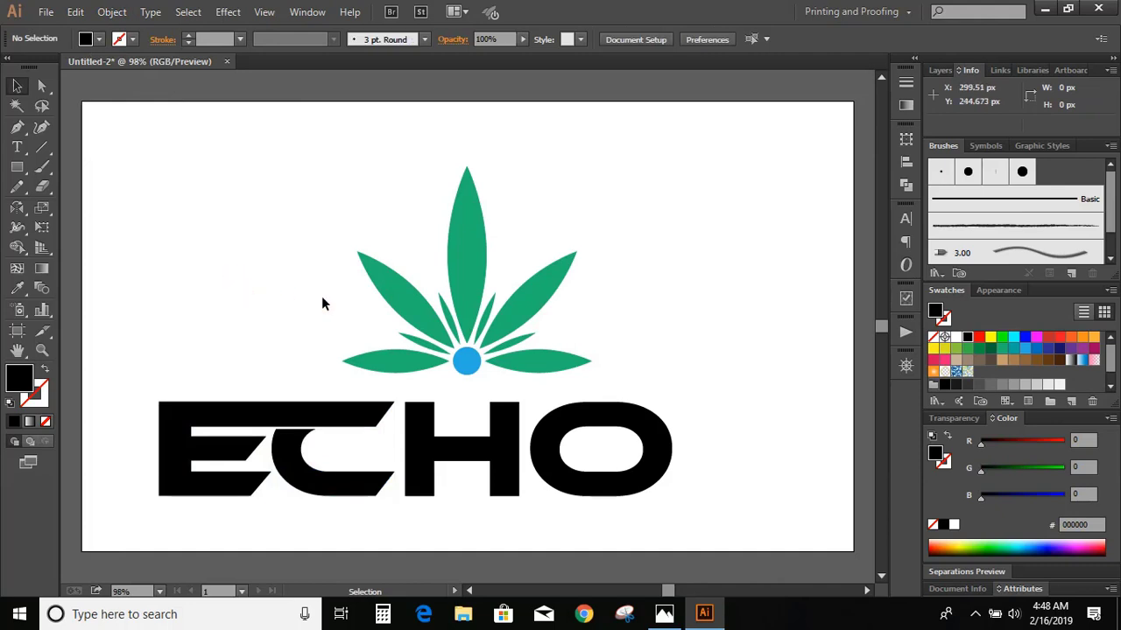
# Fill the E with its extended top bar in the leaf green 22B573 sampled from the centre leaf
pyautogui.click(254, 416)
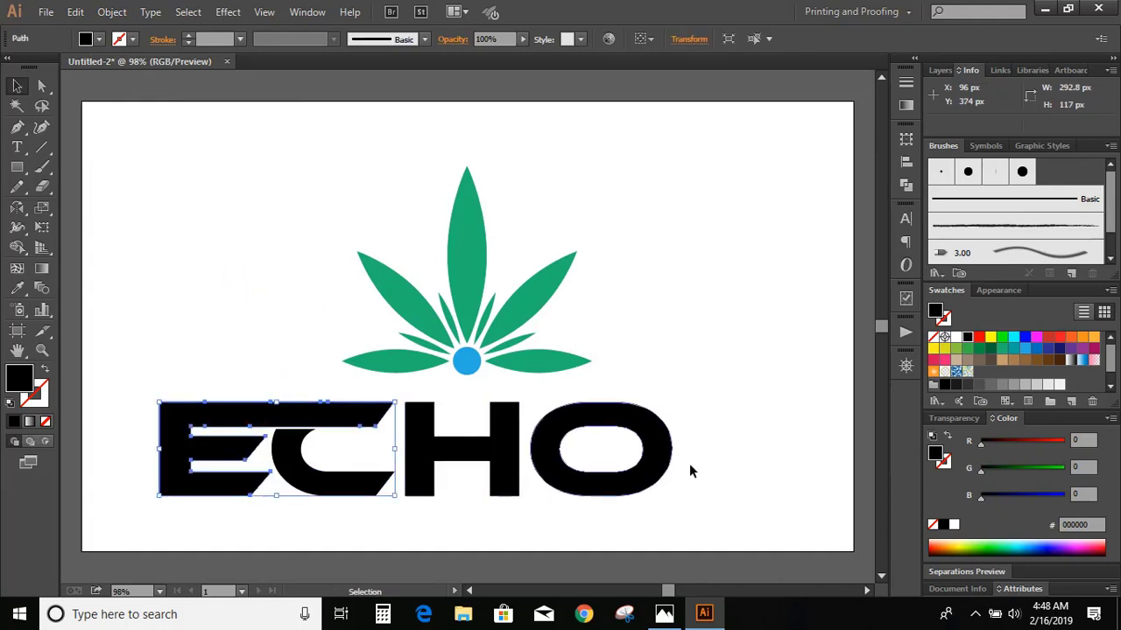
pyautogui.click(750, 472)
pyautogui.click(246, 412)
pyautogui.click(17, 288)
pyautogui.click(466, 247)
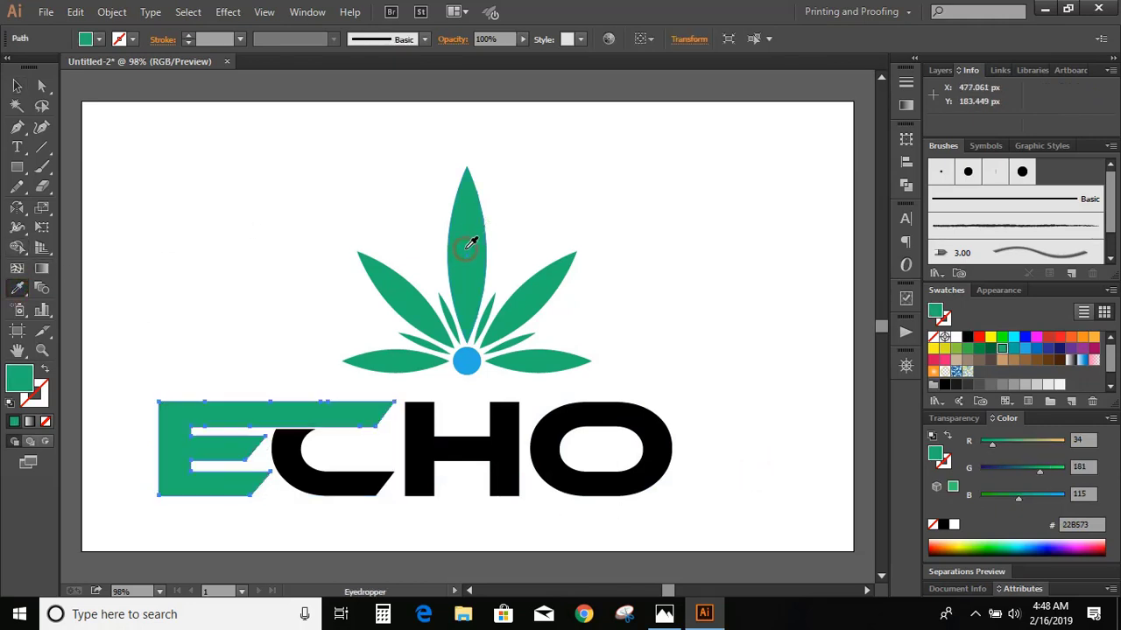
pyautogui.click(17, 85)
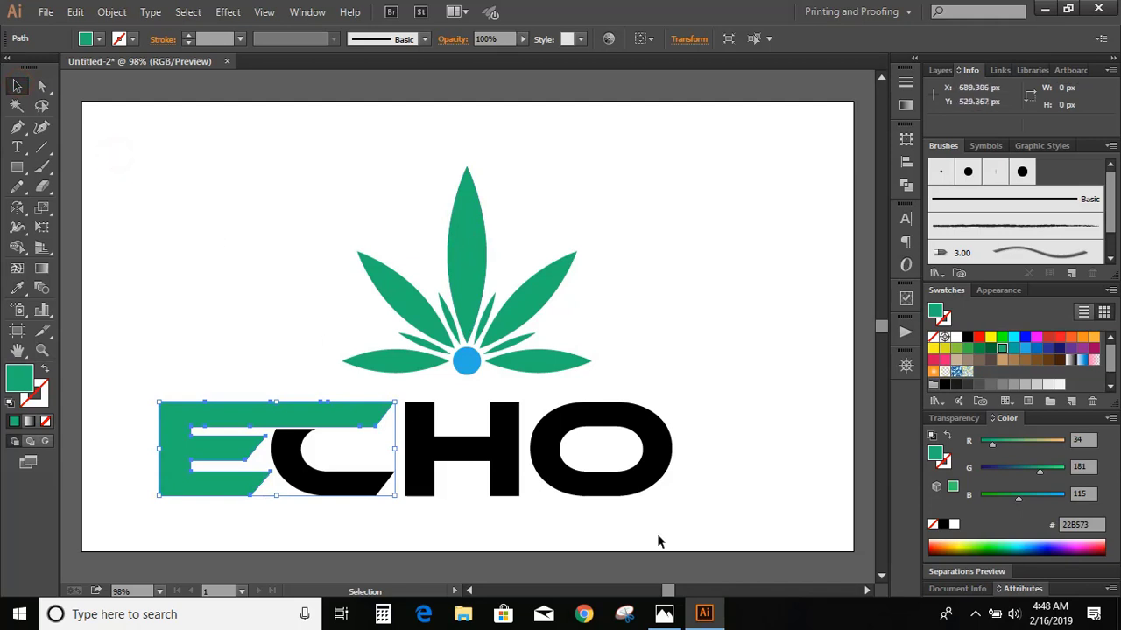
pyautogui.click(687, 506)
# Fill the lower part of the C, the H and the O with blue 29ABE2
pyautogui.moveTo(732, 499); pyautogui.dragTo(317, 457)
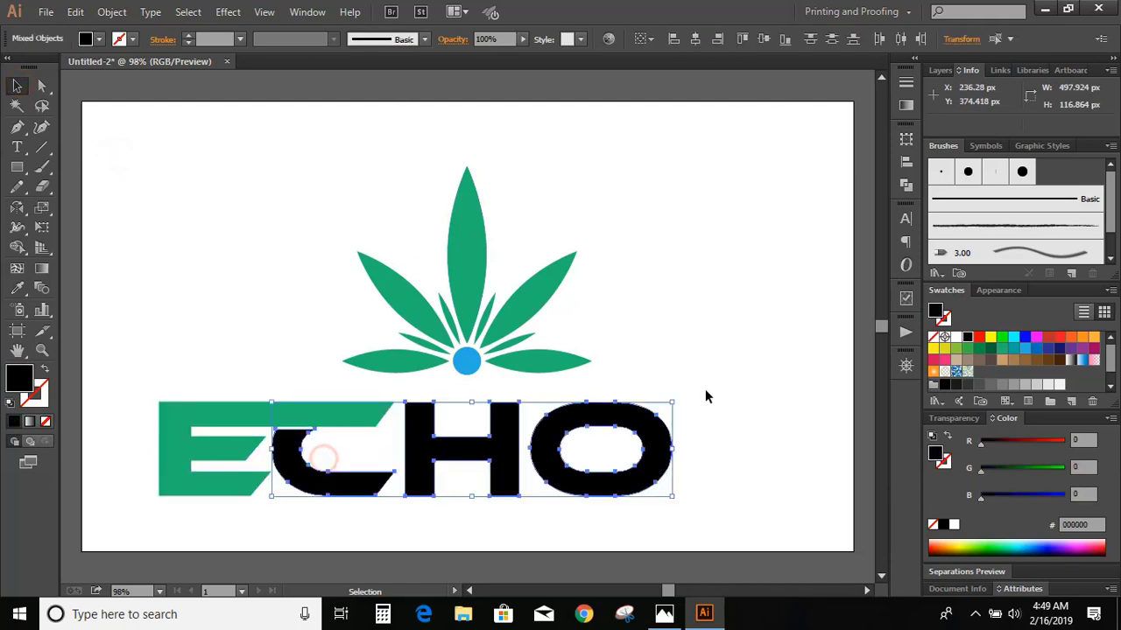
pyautogui.click(1028, 350)
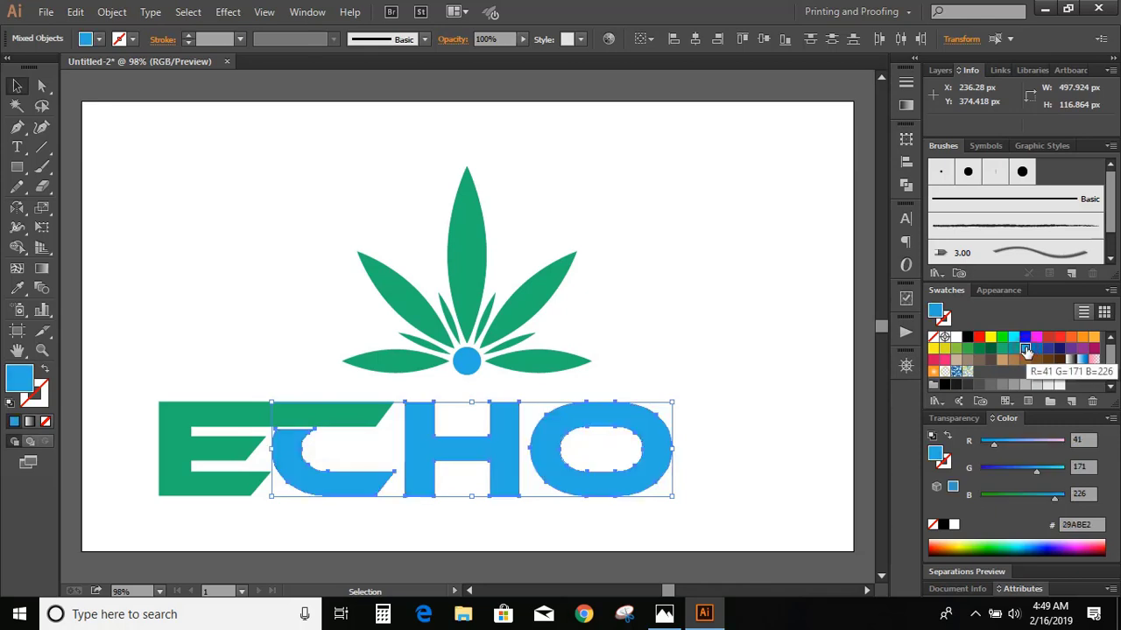
pyautogui.click(718, 270)
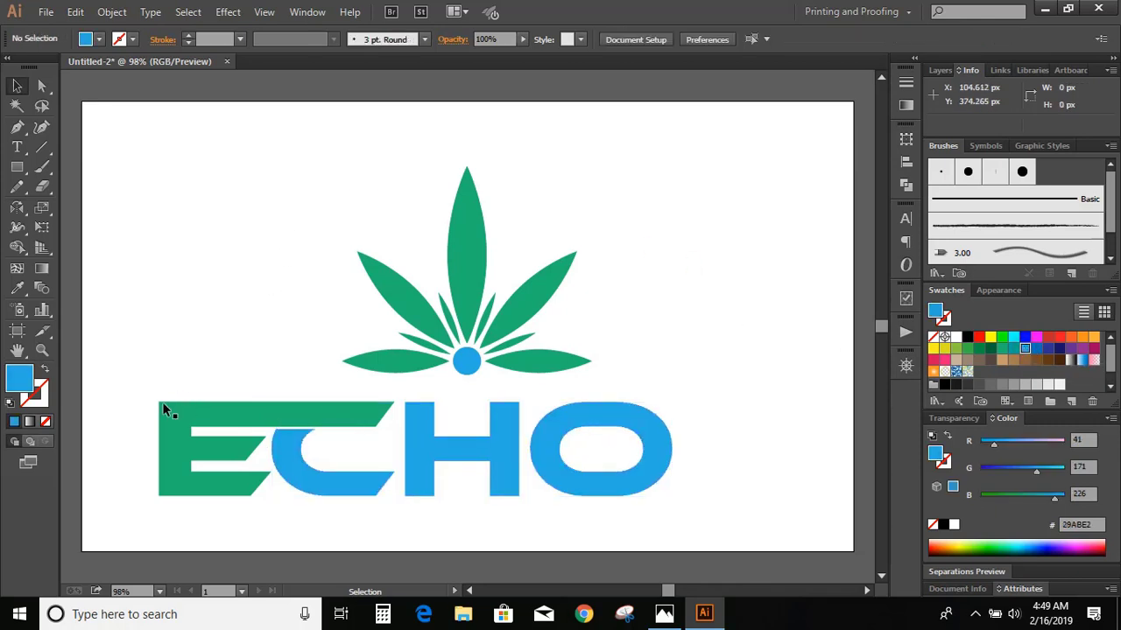
# Group all the ECHO lettering into one object
pyautogui.moveTo(132, 422); pyautogui.dragTo(671, 504)
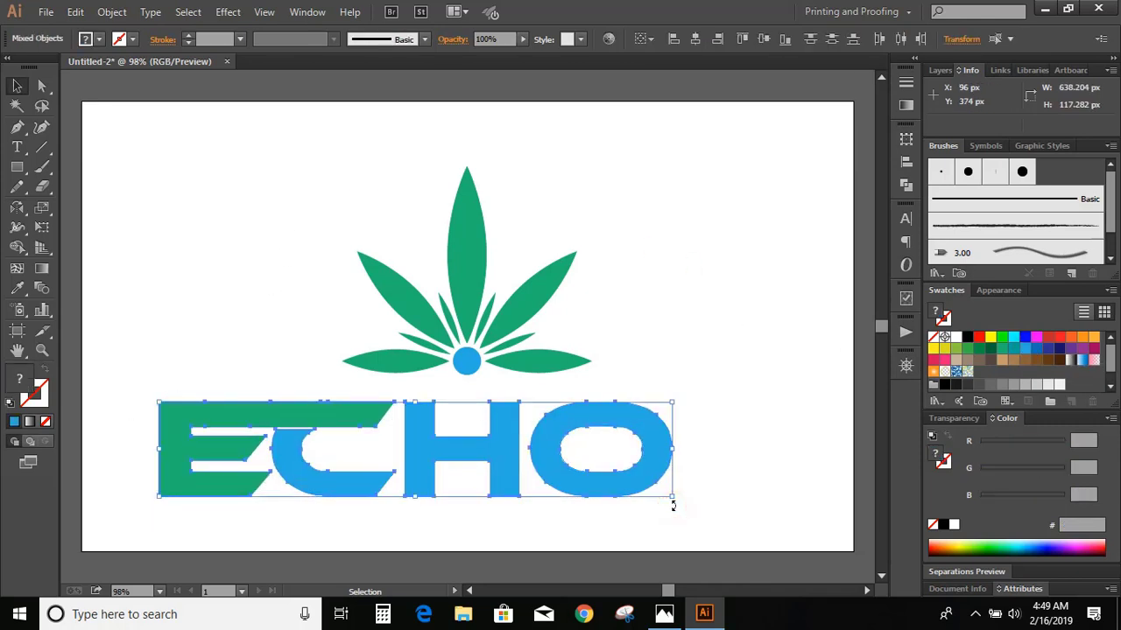
pyautogui.click(114, 12)
pyautogui.click(136, 73)
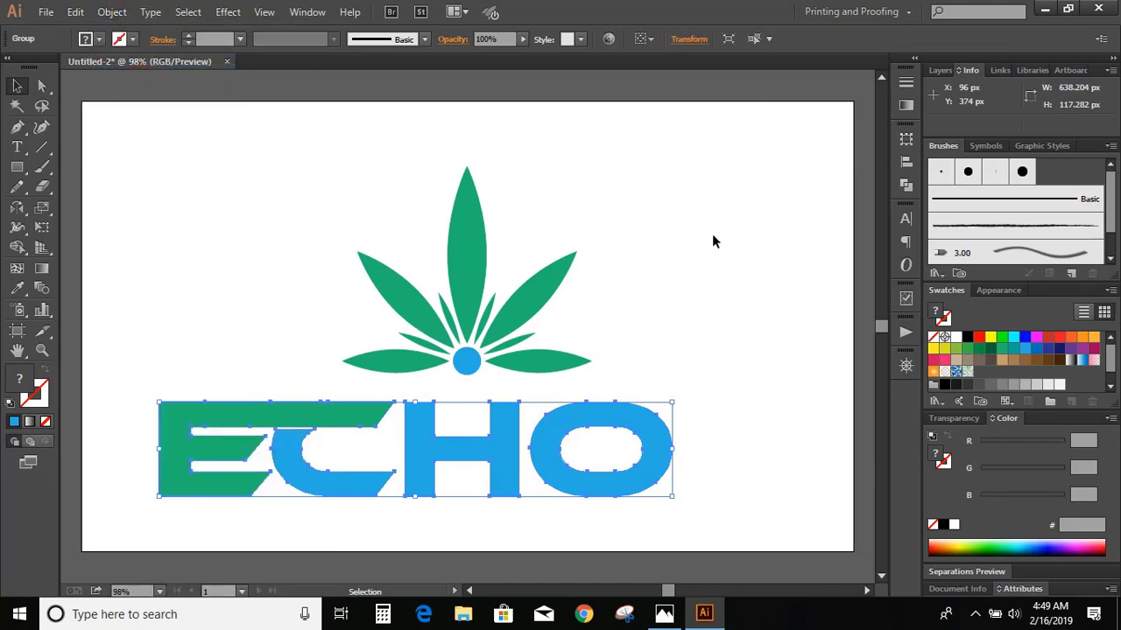
pyautogui.click(707, 238)
# Group the green leaves together with the blue circle
pyautogui.moveTo(304, 164); pyautogui.dragTo(618, 378)
pyautogui.click(109, 12)
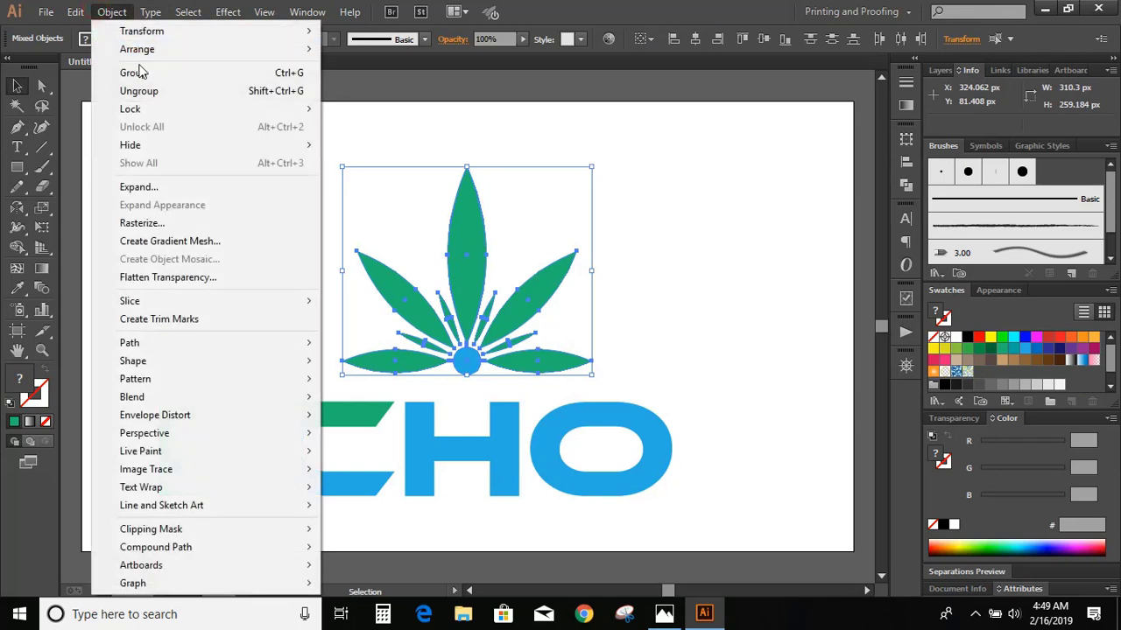
pyautogui.click(144, 77)
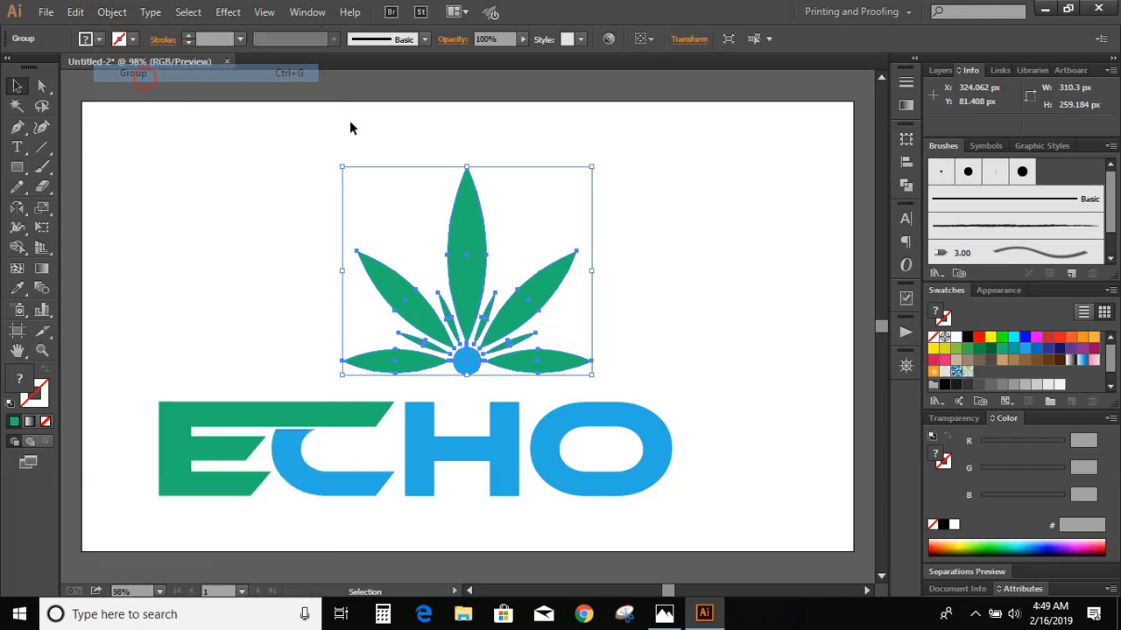
# Scale the ECHO lettering down to about 400 px wide, centred closely beneath the leaf emblem
pyautogui.click(657, 263)
pyautogui.click(510, 468)
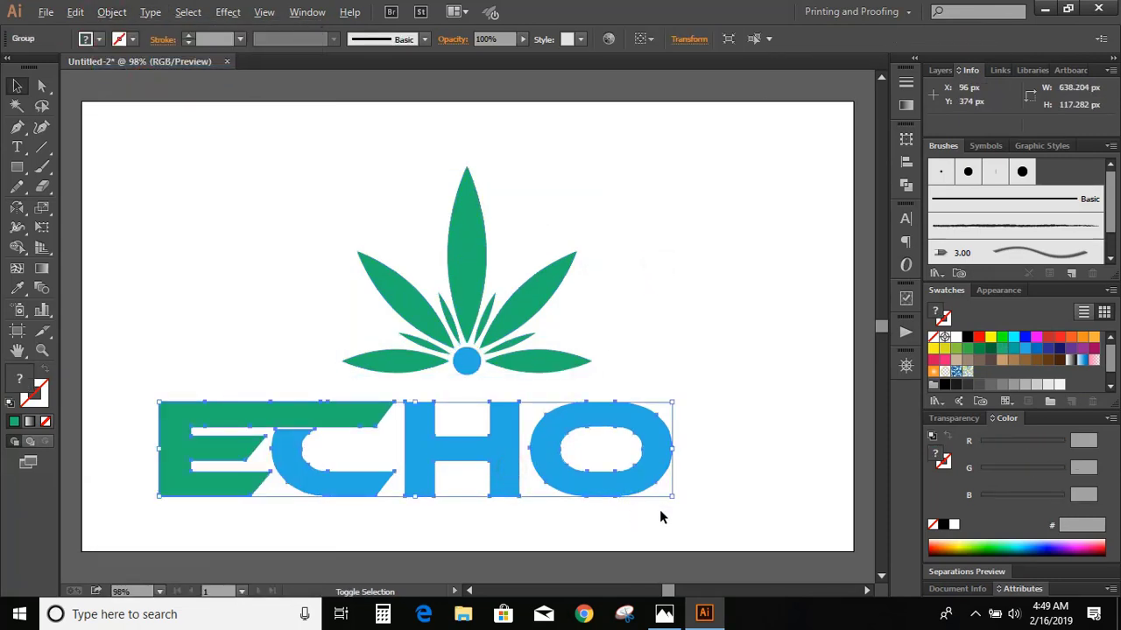
pyautogui.moveTo(676, 494); pyautogui.dragTo(600, 429)
pyautogui.click(643, 372)
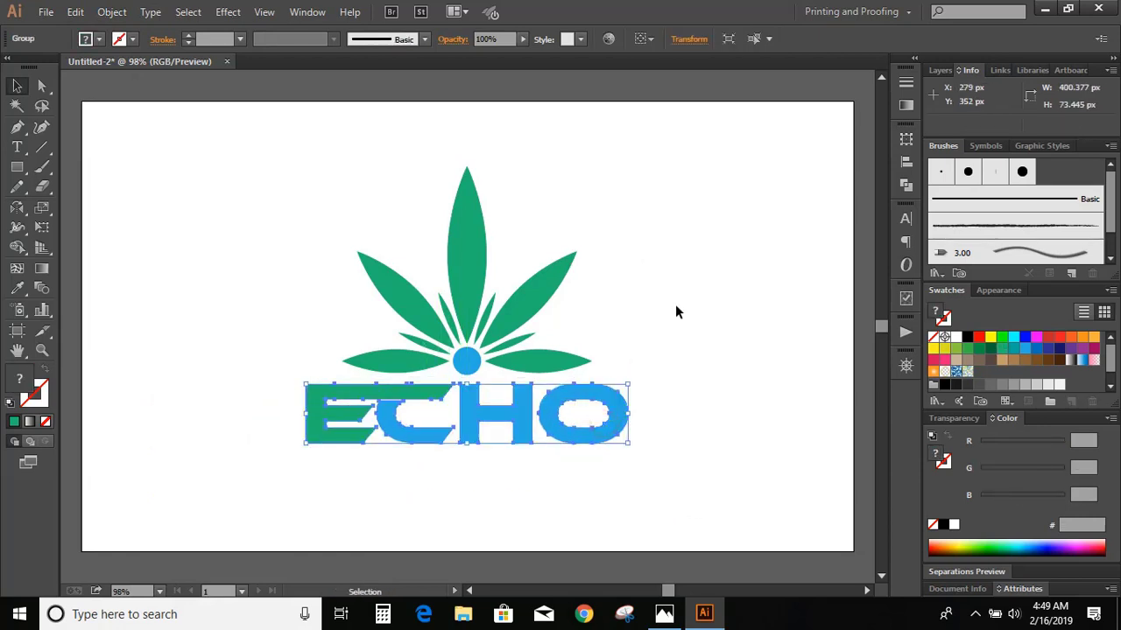
# Move the emblem and ECHO lettering together near the artboard's upper edge and align their horizontal centres
pyautogui.click(675, 301)
pyautogui.moveTo(300, 243); pyautogui.dragTo(510, 448)
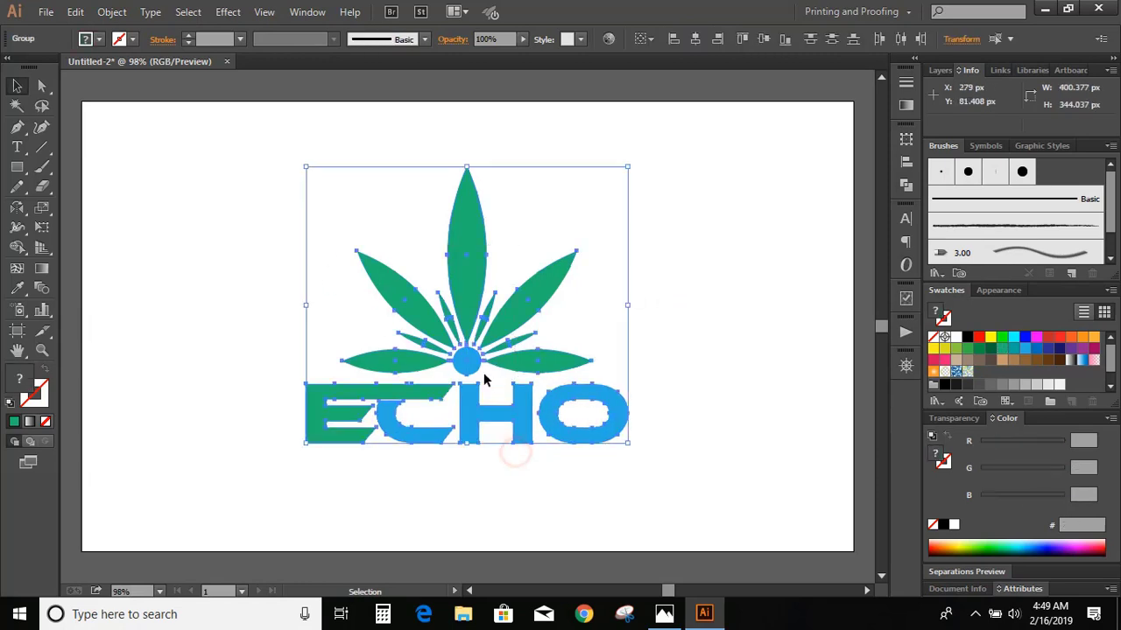
pyautogui.moveTo(465, 346); pyautogui.dragTo(459, 295)
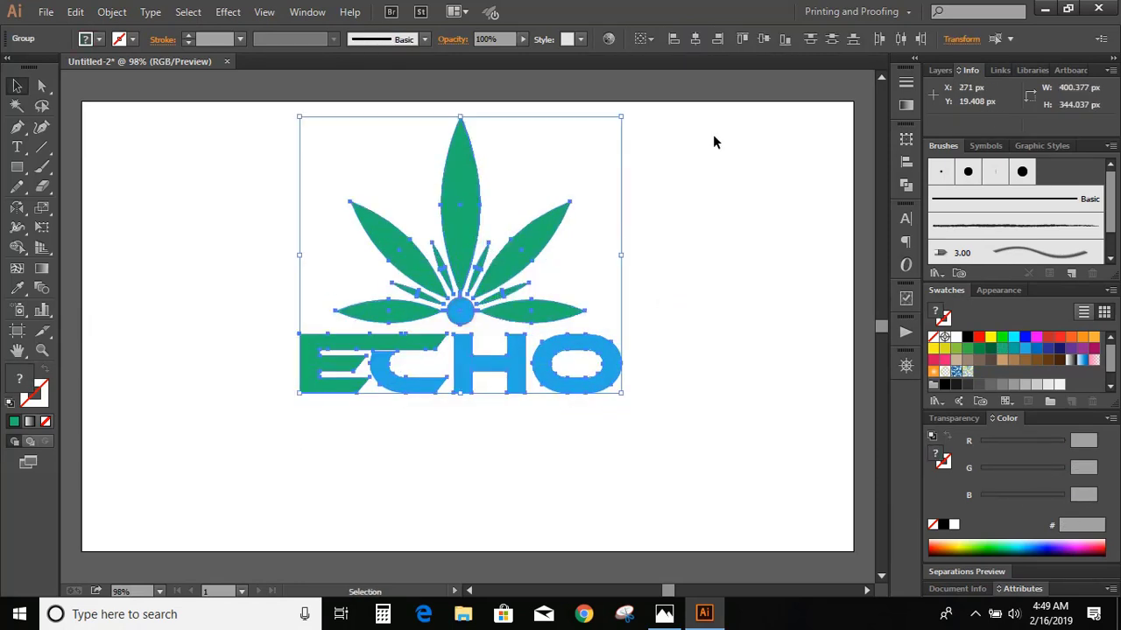
pyautogui.click(697, 39)
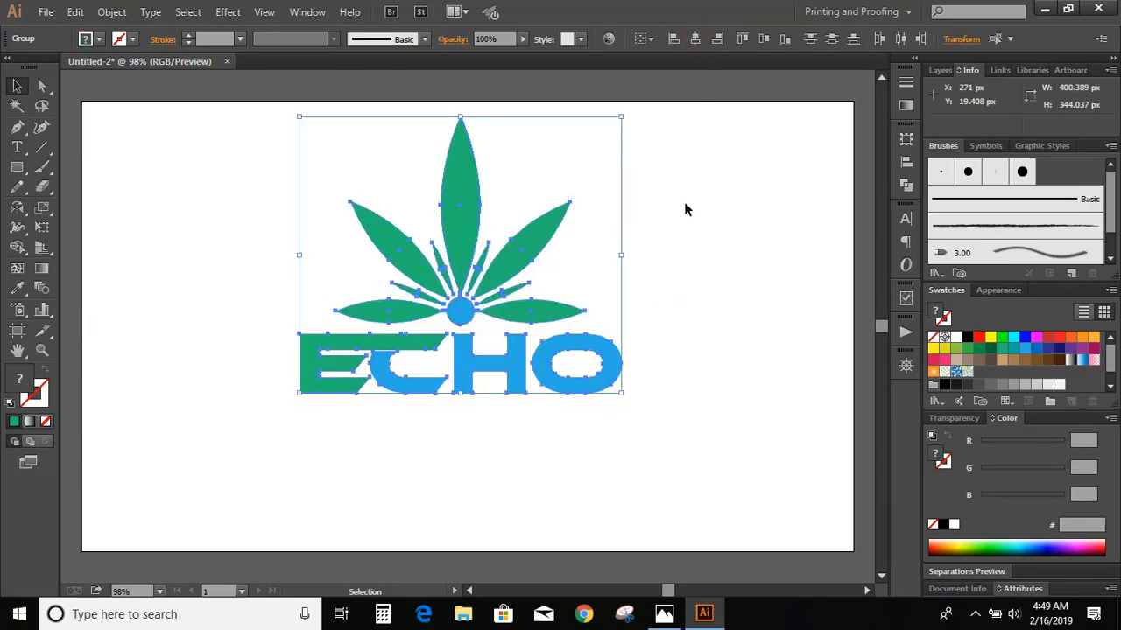
pyautogui.click(679, 249)
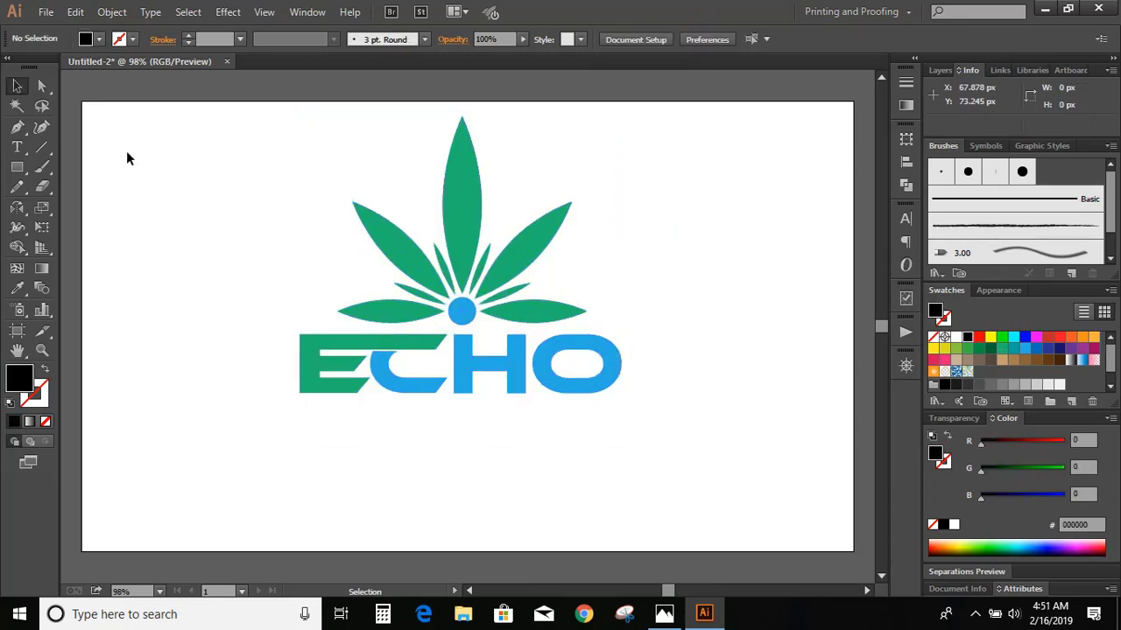
# Add the text "Eastern Colorado", enlarge it to about 62 pt and place it directly below the ECHO lettering
pyautogui.click(17, 148)
pyautogui.click(251, 482)
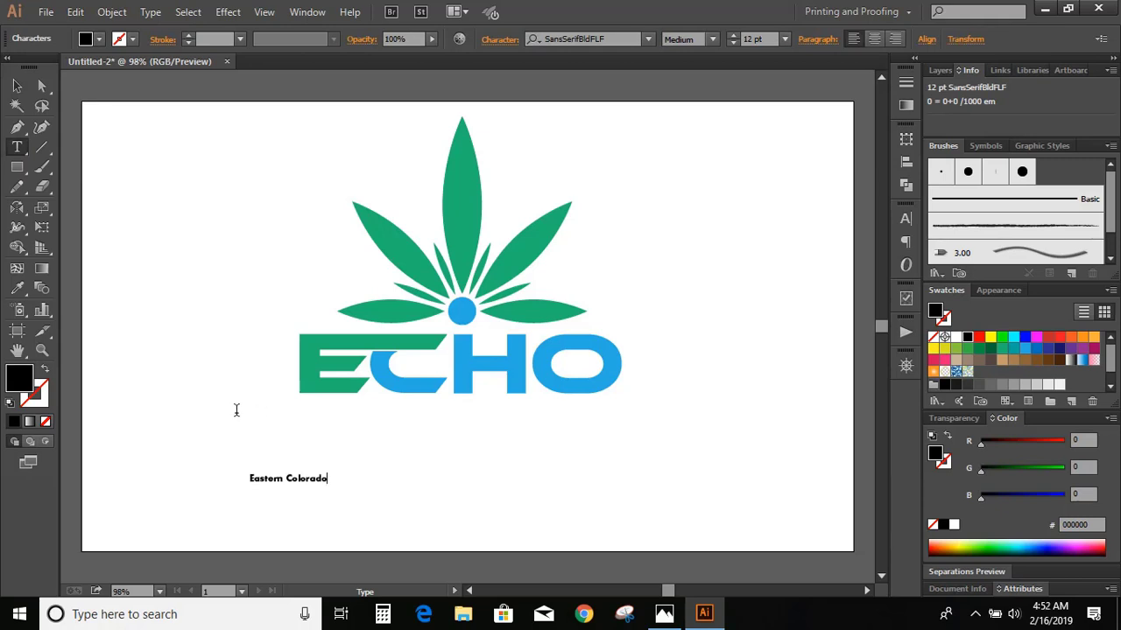
pyautogui.click(17, 86)
pyautogui.moveTo(327, 488); pyautogui.dragTo(488, 525)
pyautogui.click(370, 491)
pyautogui.moveTo(370, 490); pyautogui.dragTo(523, 444)
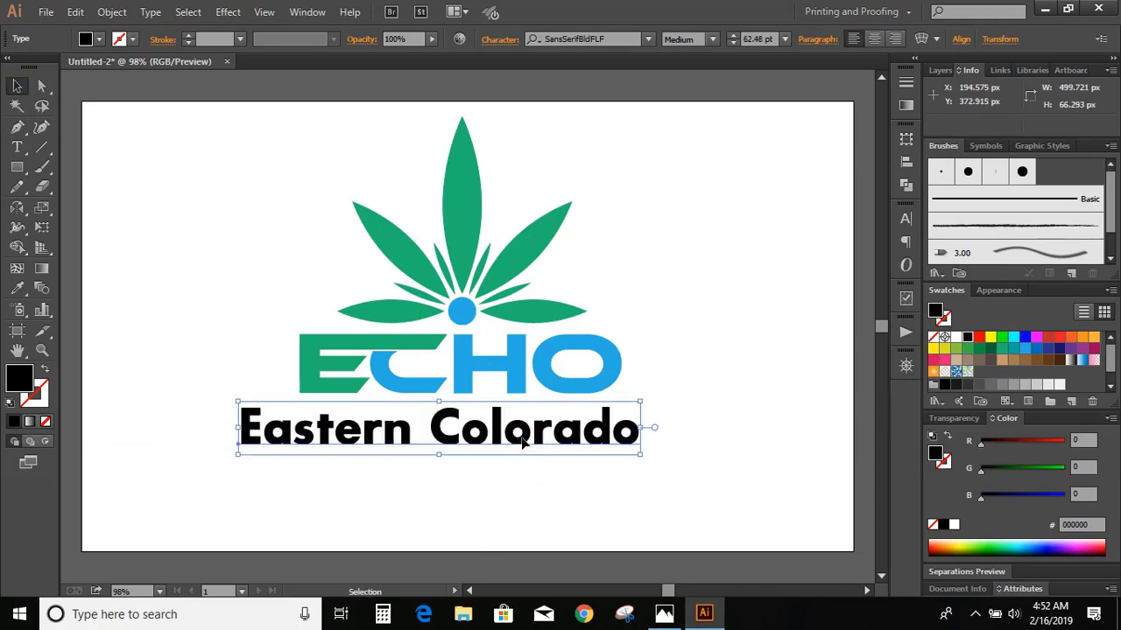
# Set the Eastern Colorado text in SansSerifBookFLF and thicken it with a 2 pt black stroke
pyautogui.click(611, 39)
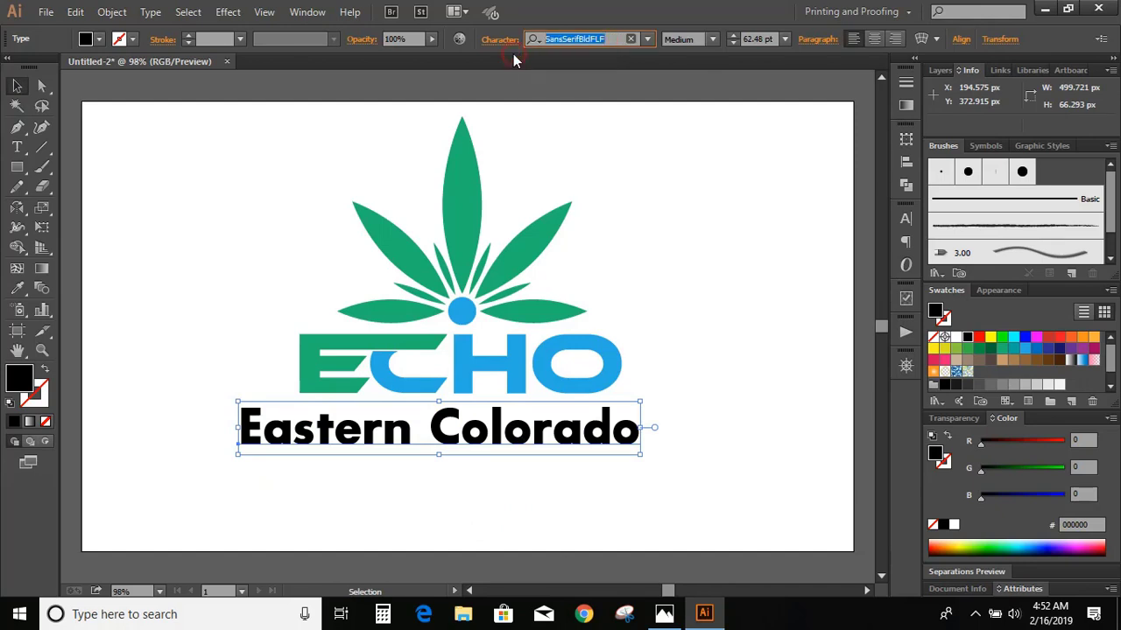
pyautogui.write('san')
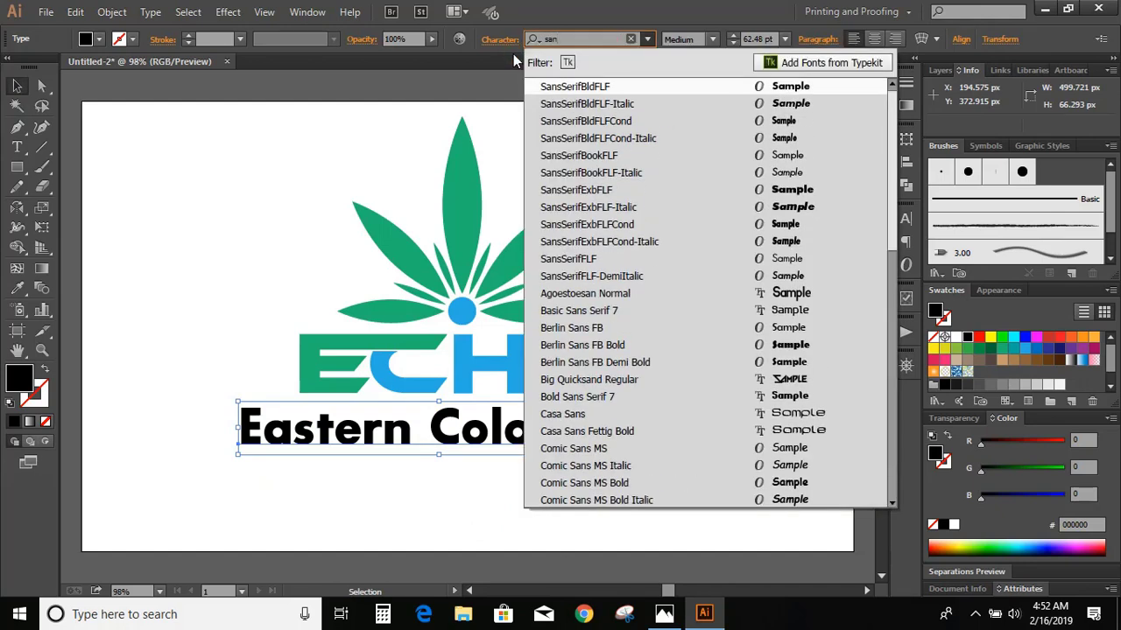
pyautogui.click(654, 161)
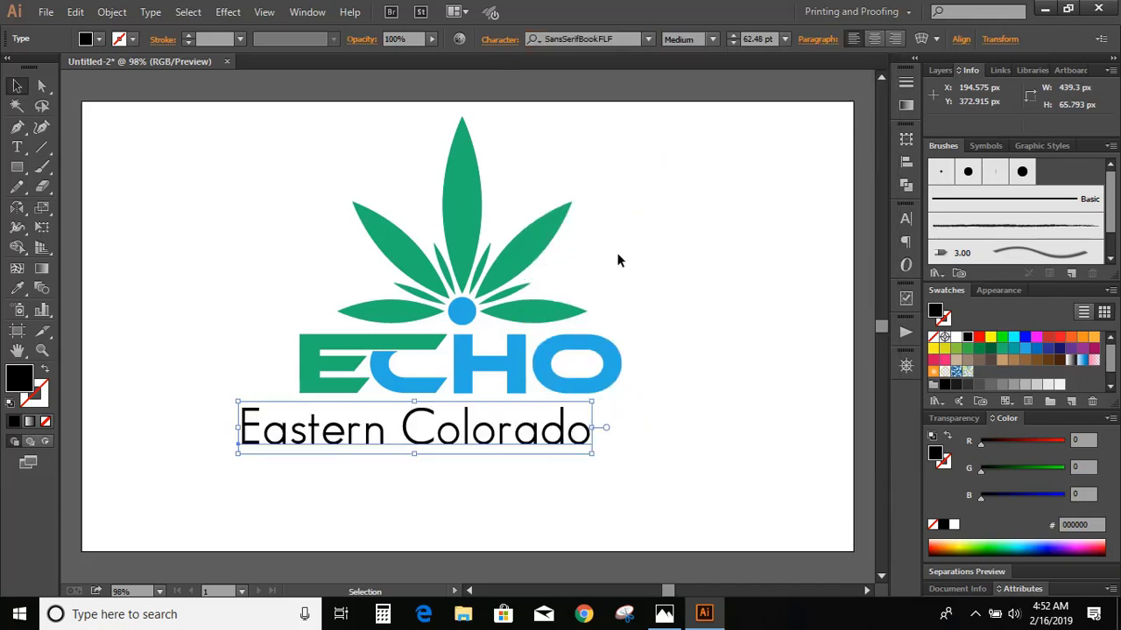
pyautogui.click(188, 35)
pyautogui.click(188, 35)
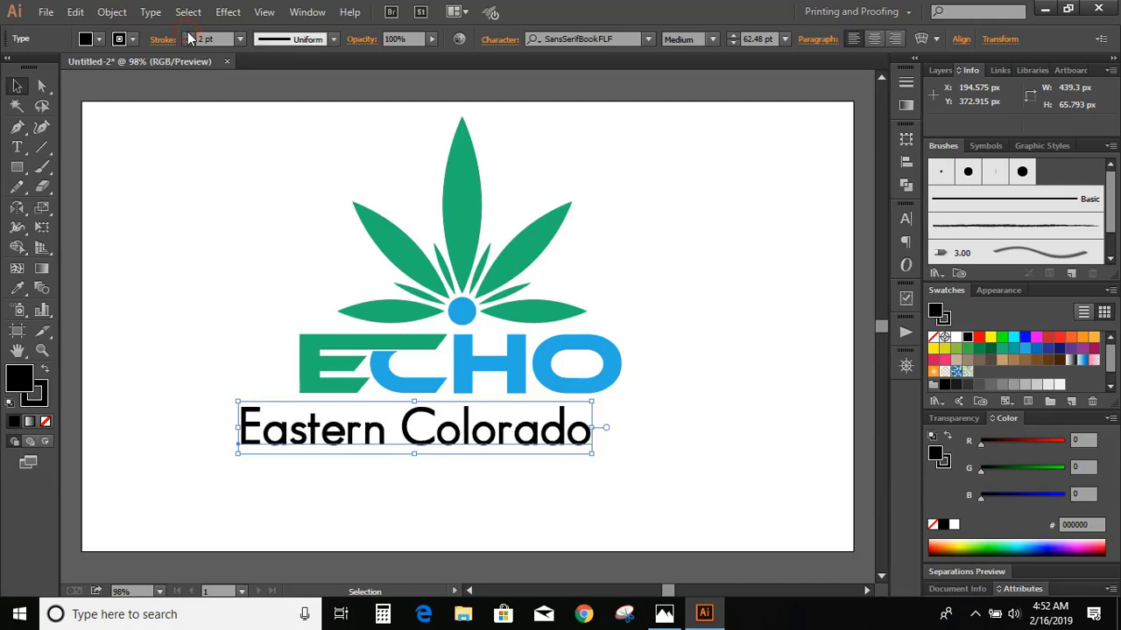
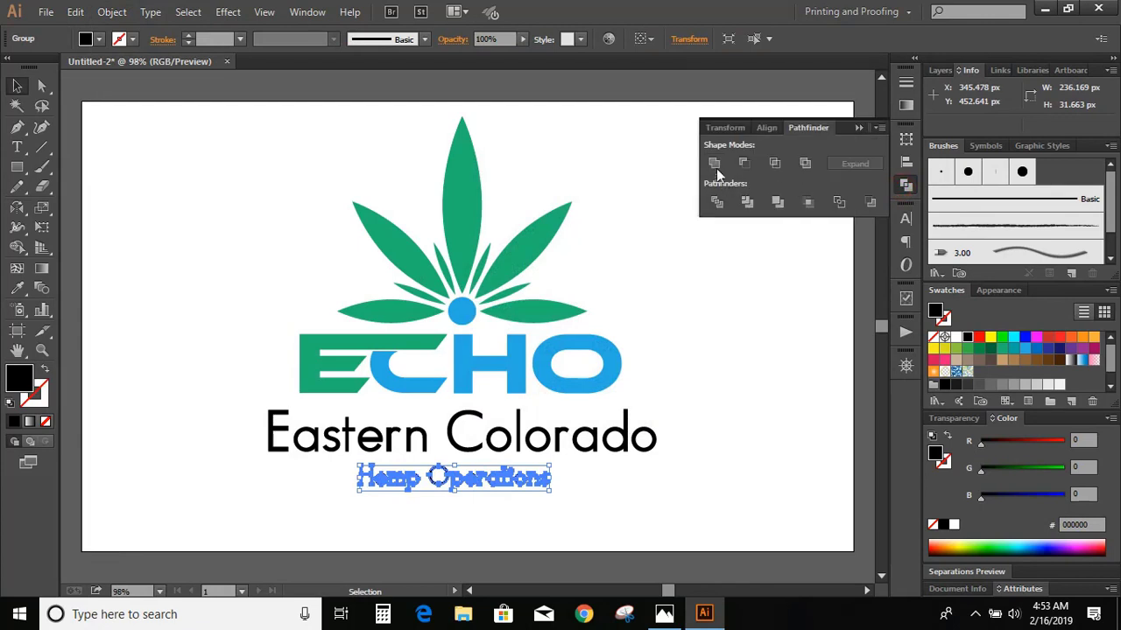
# Unite the outlined Hemp Operations letter shapes with Pathfinder
pyautogui.click(713, 164)
pyautogui.click(852, 126)
pyautogui.click(668, 387)
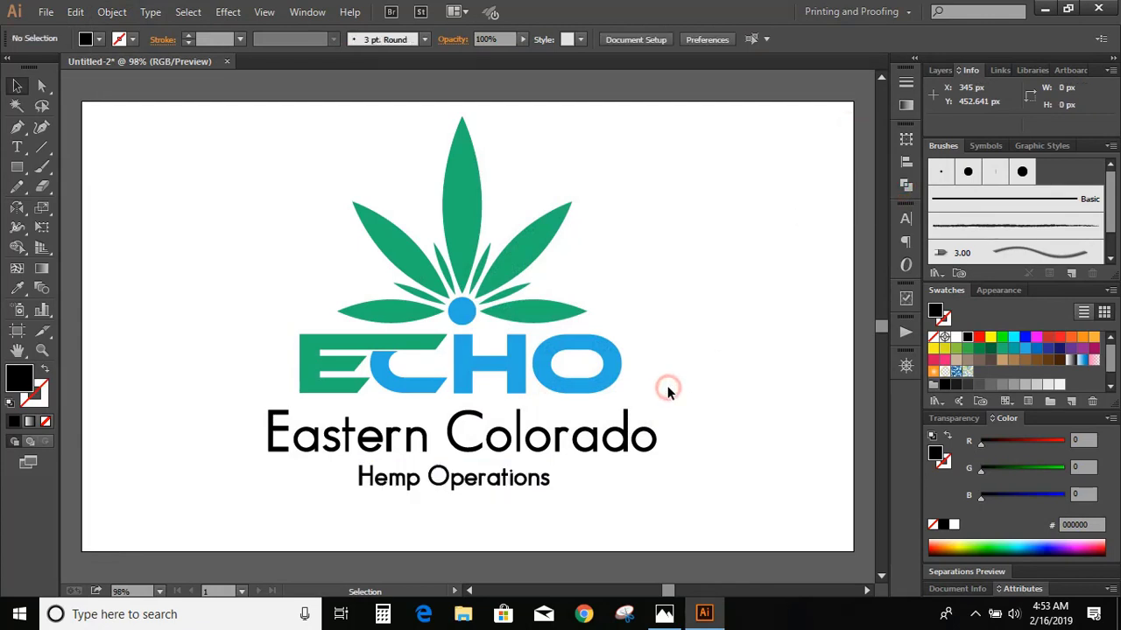
# Move Hemp Operations up close beneath Eastern Colorado and align the horizontal centres of both text lines
pyautogui.moveTo(495, 485); pyautogui.dragTo(495, 479)
pyautogui.moveTo(585, 503)
pyautogui.mouseDown()
pyautogui.moveTo(541, 492)
pyautogui.moveTo(482, 427)
pyautogui.mouseUp()
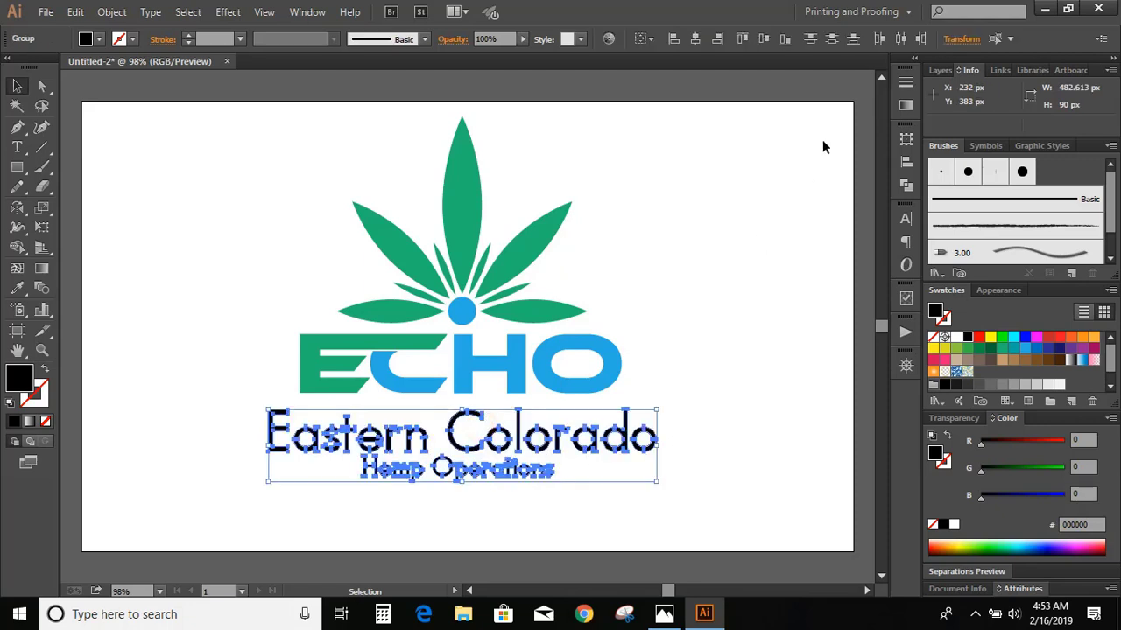
pyautogui.click(693, 41)
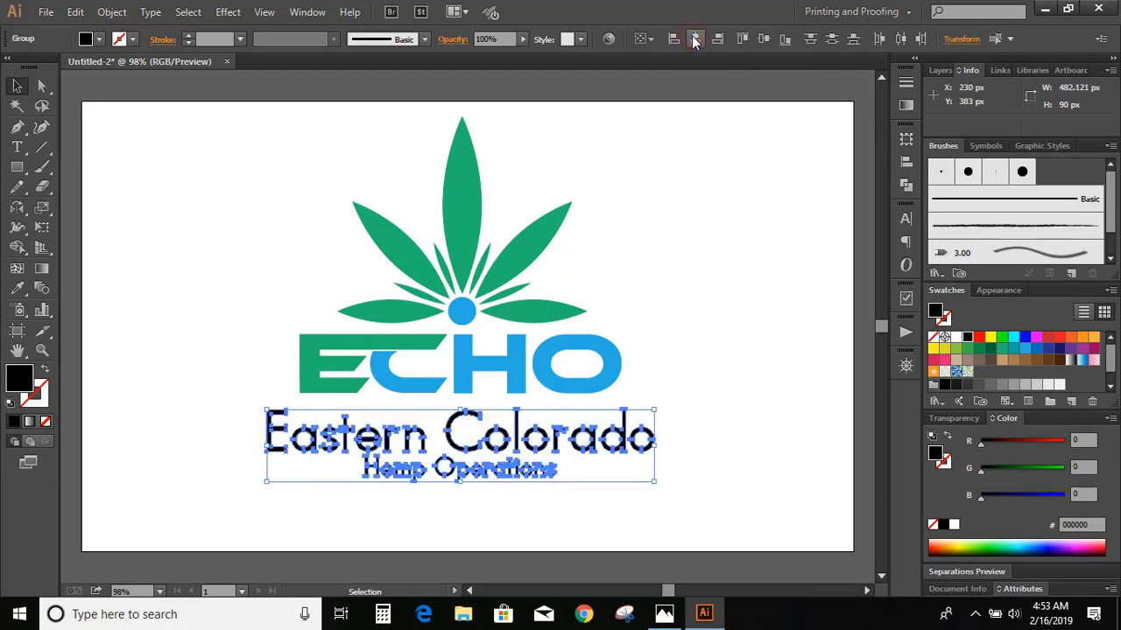
pyautogui.click(711, 293)
pyautogui.click(487, 470)
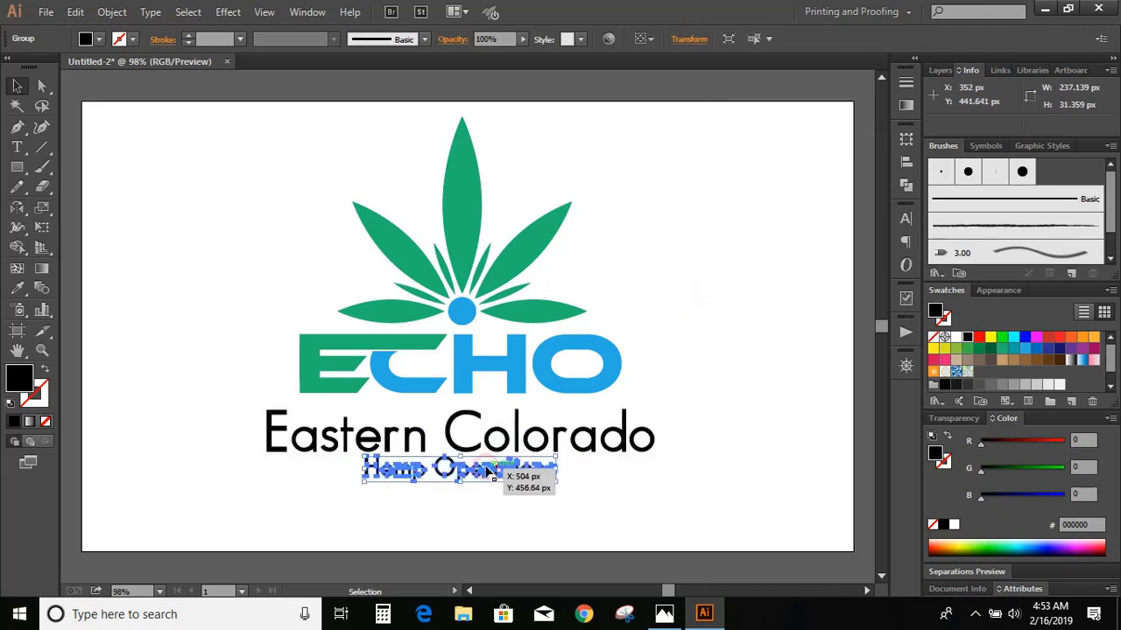
pyautogui.moveTo(487, 471); pyautogui.dragTo(490, 472)
pyautogui.click(705, 395)
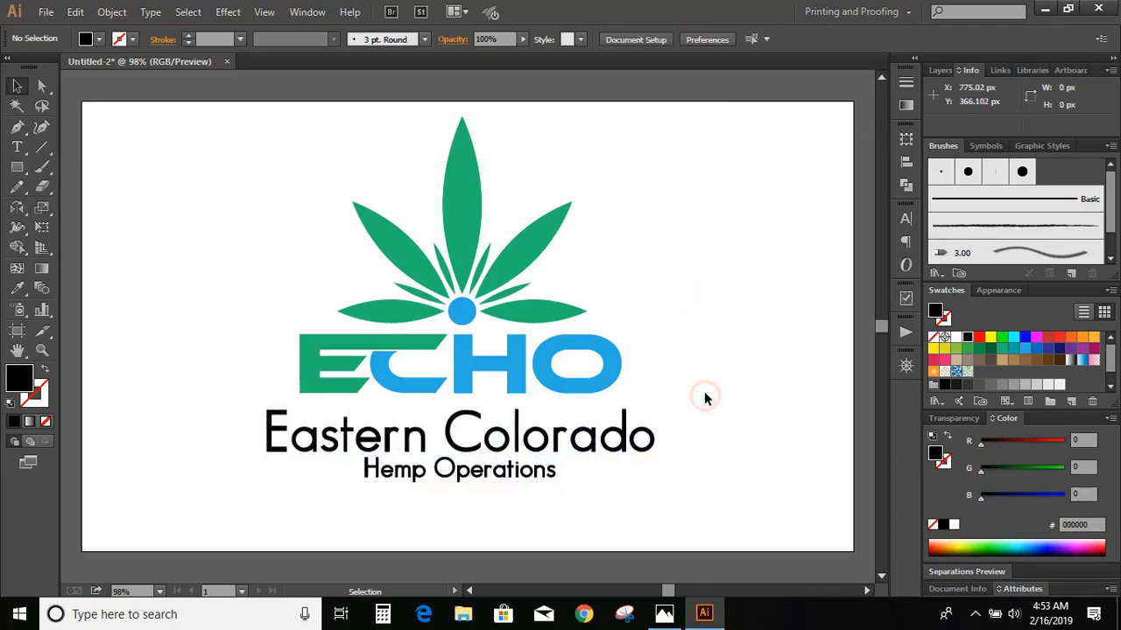
# Draw a thin black rectangle about 482 by 4 px across Hemp Operations, spanning the full width of Eastern Colorado
pyautogui.click(16, 171)
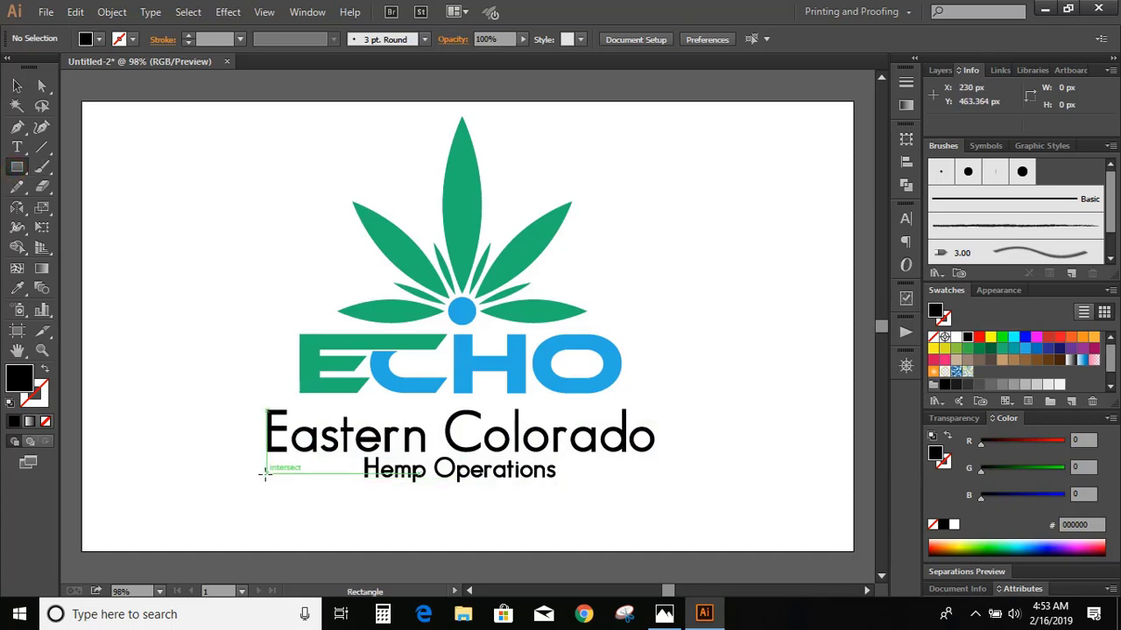
pyautogui.moveTo(265, 473); pyautogui.dragTo(653, 471)
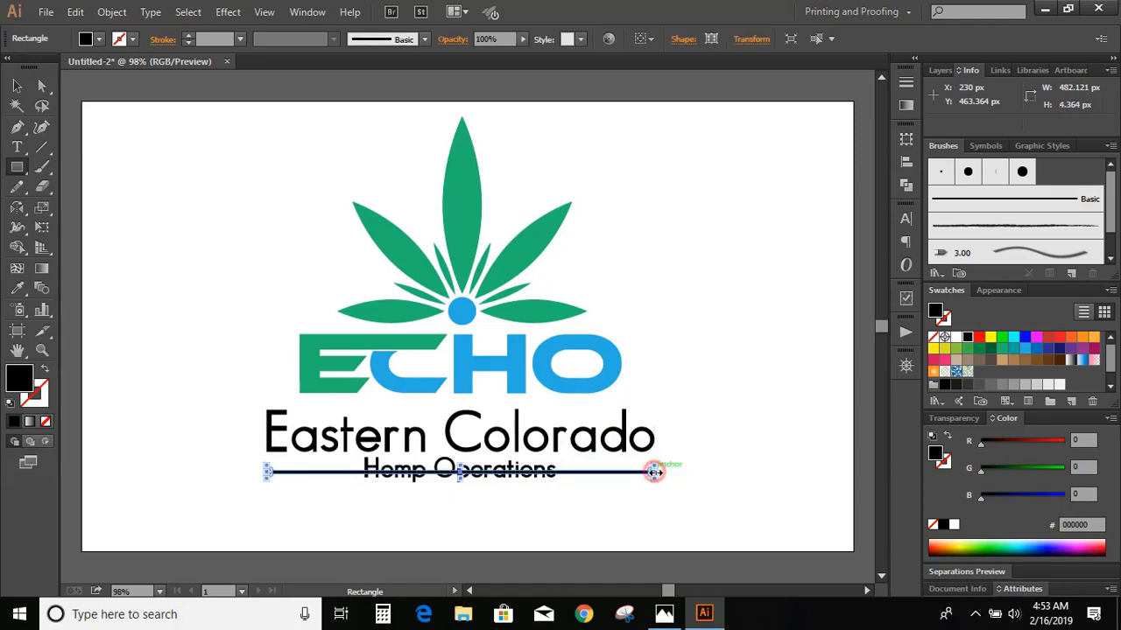
pyautogui.click(16, 85)
pyautogui.click(153, 192)
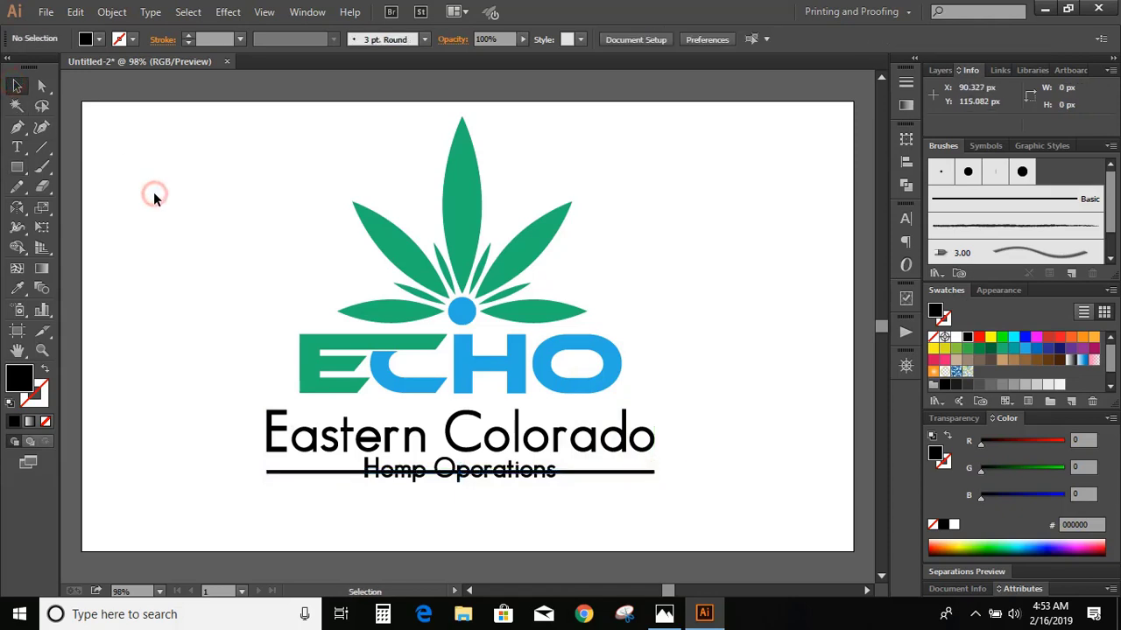
# Draw a rectangle about 249 by 36 px covering Hemp Operations and centre it horizontally with the text and thin line
pyautogui.click(16, 167)
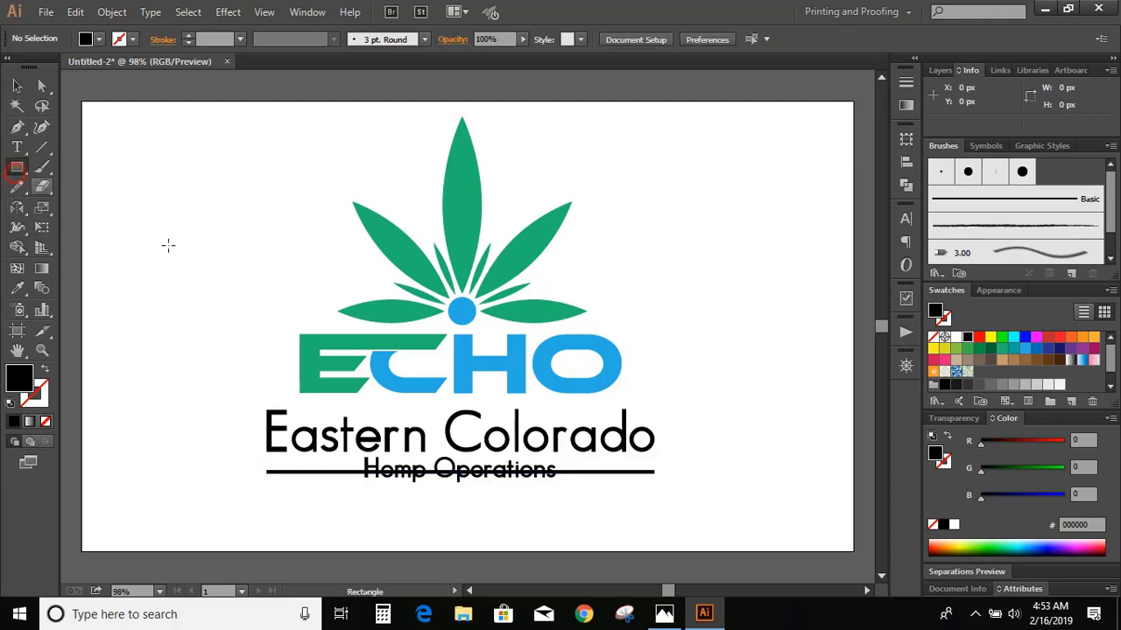
pyautogui.moveTo(360, 457); pyautogui.dragTo(560, 485)
pyautogui.click(16, 85)
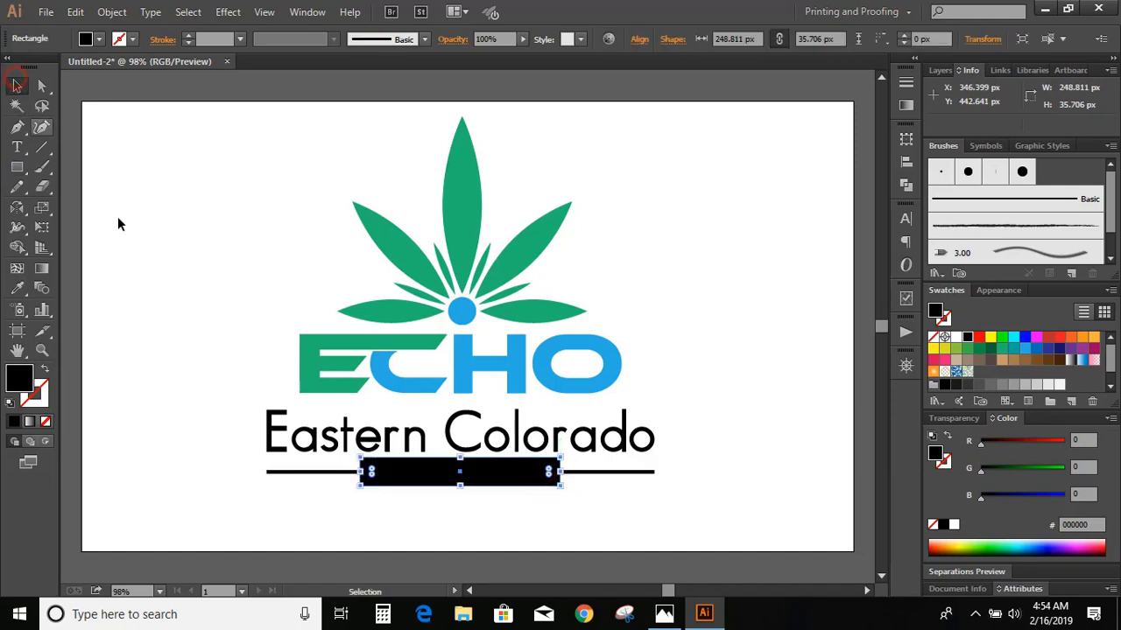
pyautogui.click(231, 390)
pyautogui.moveTo(593, 501); pyautogui.dragTo(437, 422)
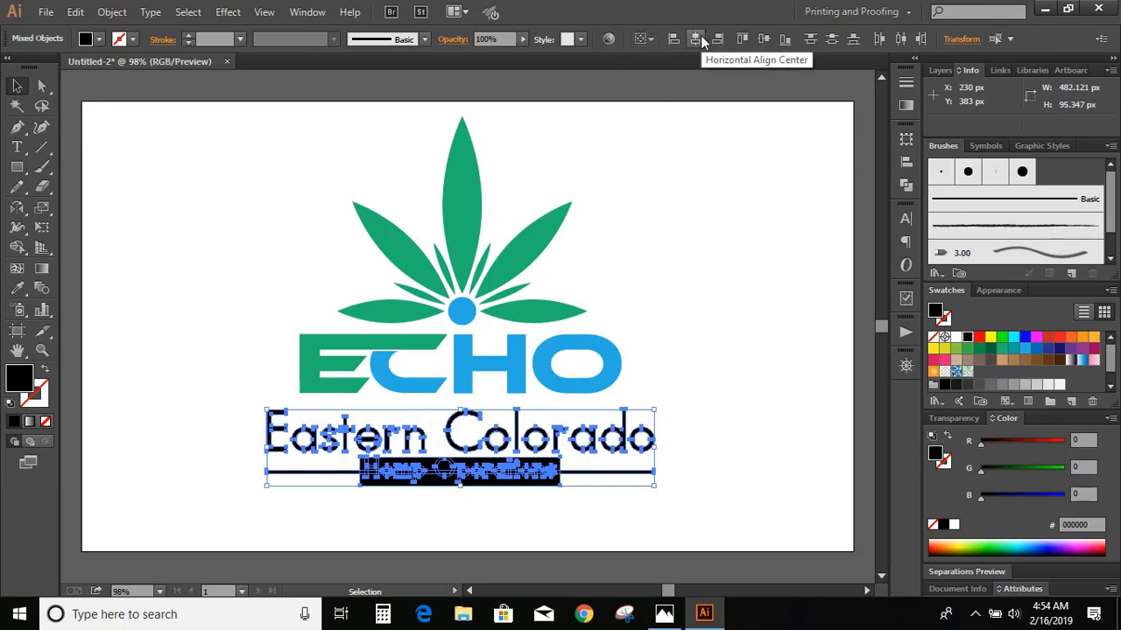
pyautogui.click(720, 373)
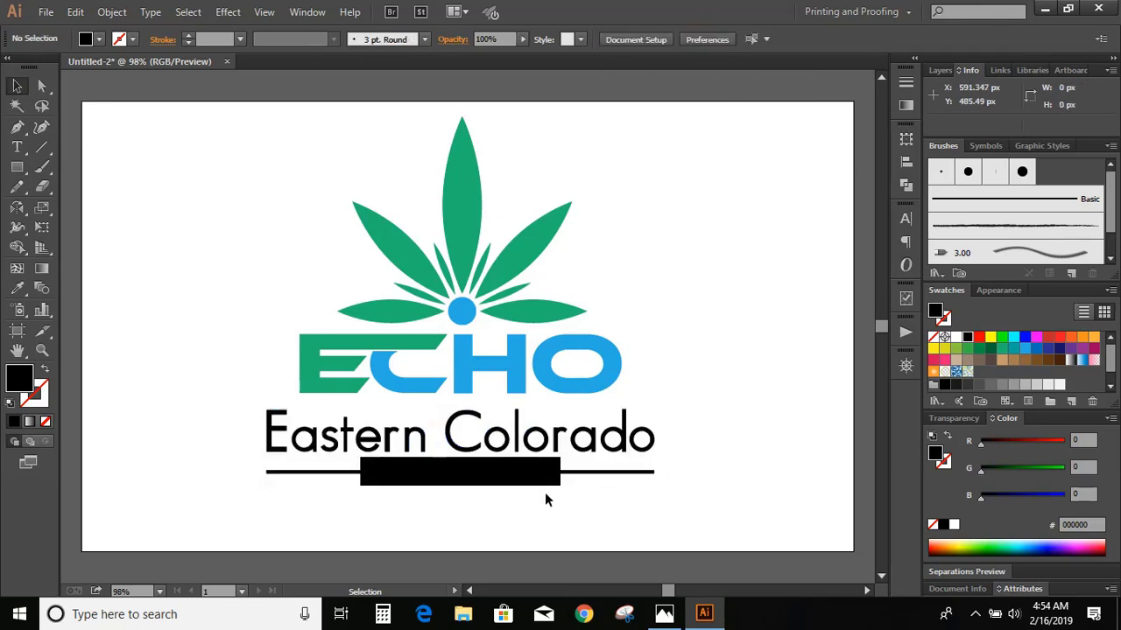
# Remove the covering rectangle and the line's middle section with Shape Builder, leaving a line on each side of Hemp Operations
pyautogui.click(420, 473)
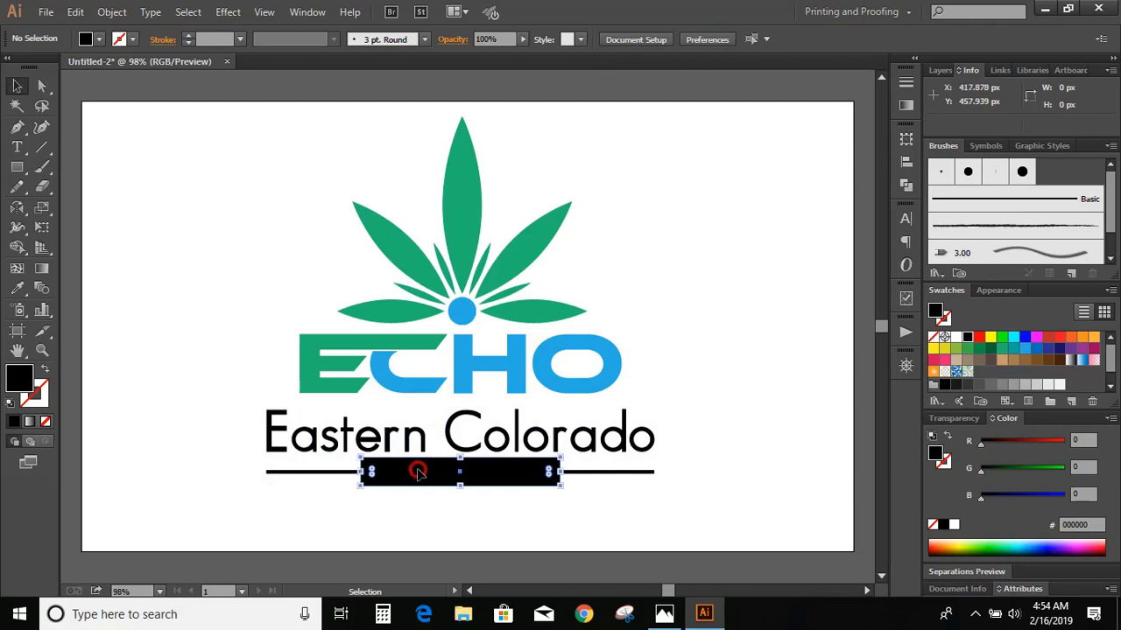
pyautogui.keyDown('shift'); pyautogui.click(323, 472); pyautogui.keyUp('shift')
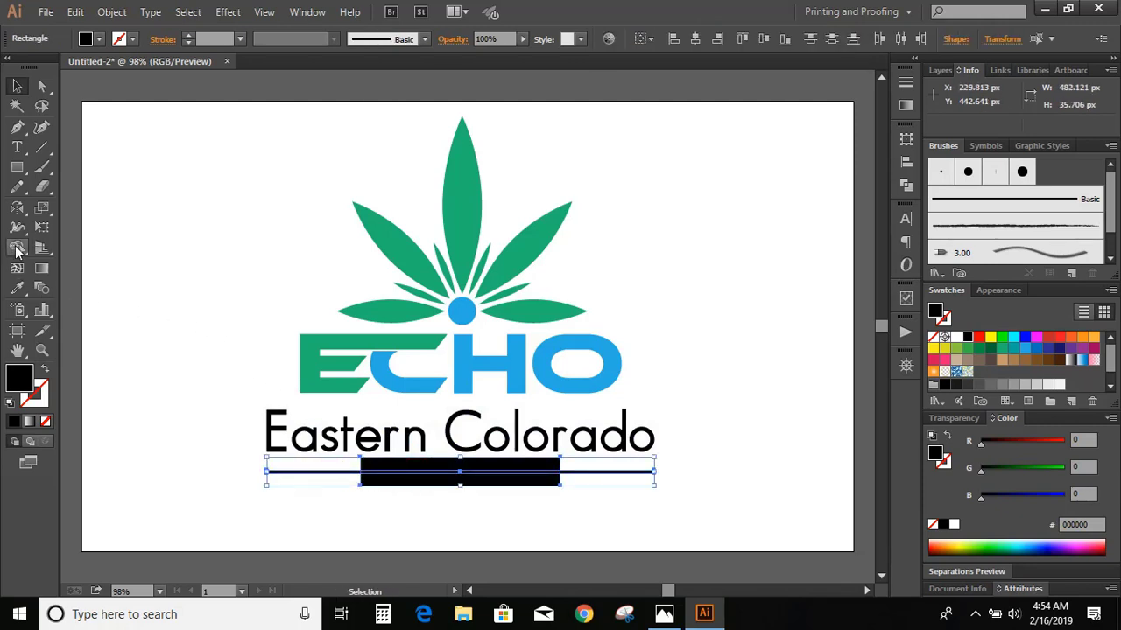
pyautogui.click(16, 249)
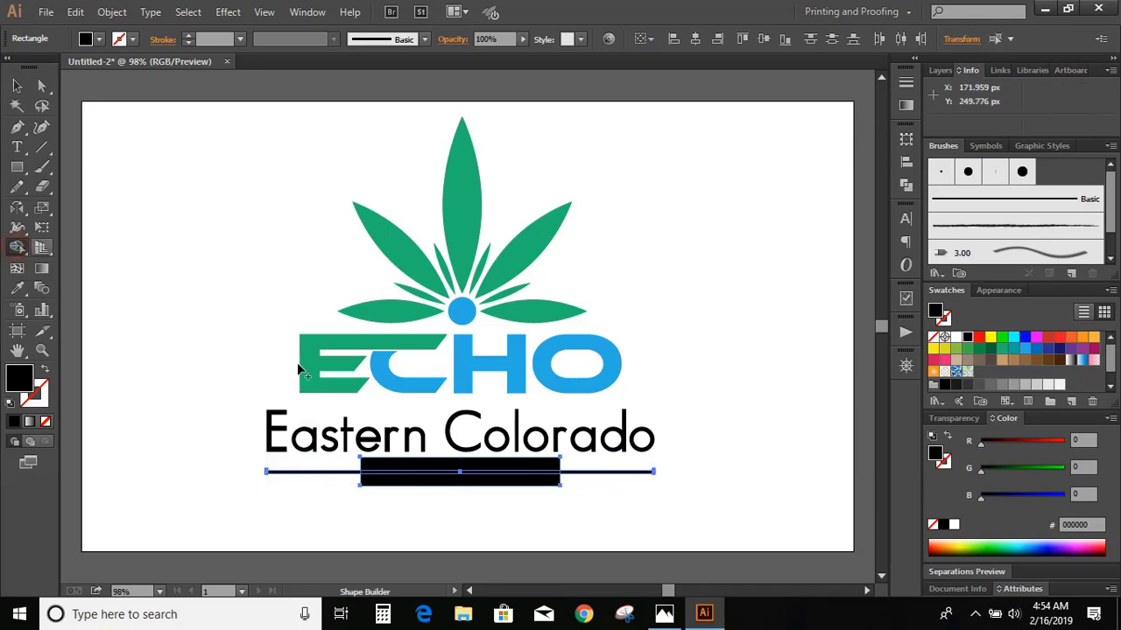
pyautogui.moveTo(467, 466); pyautogui.dragTo(467, 481)
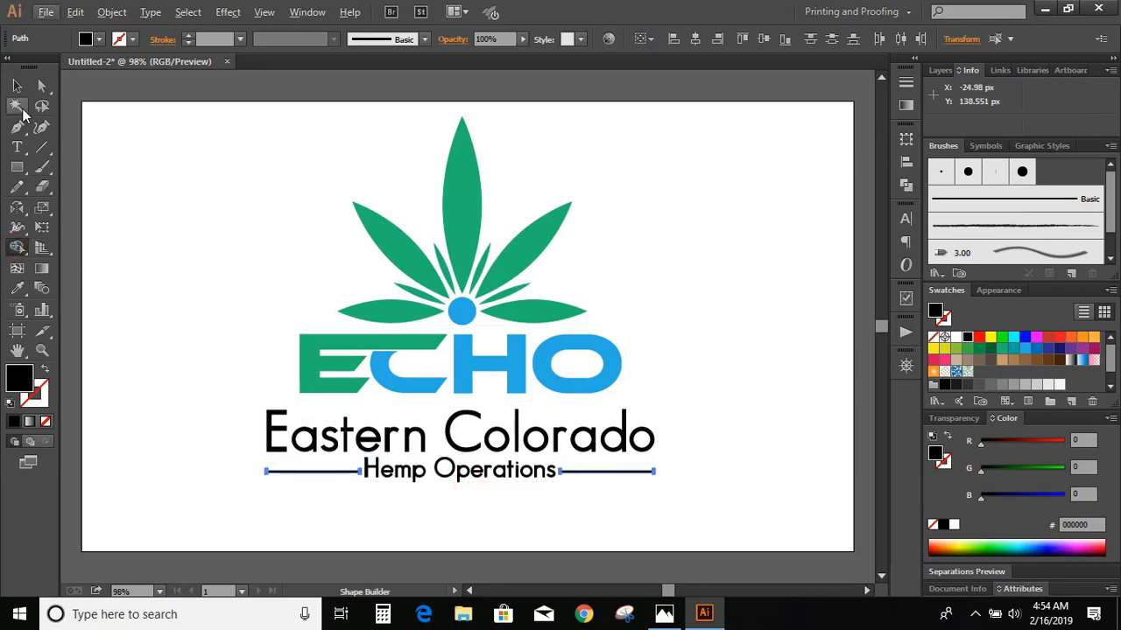
pyautogui.click(17, 85)
pyautogui.click(157, 243)
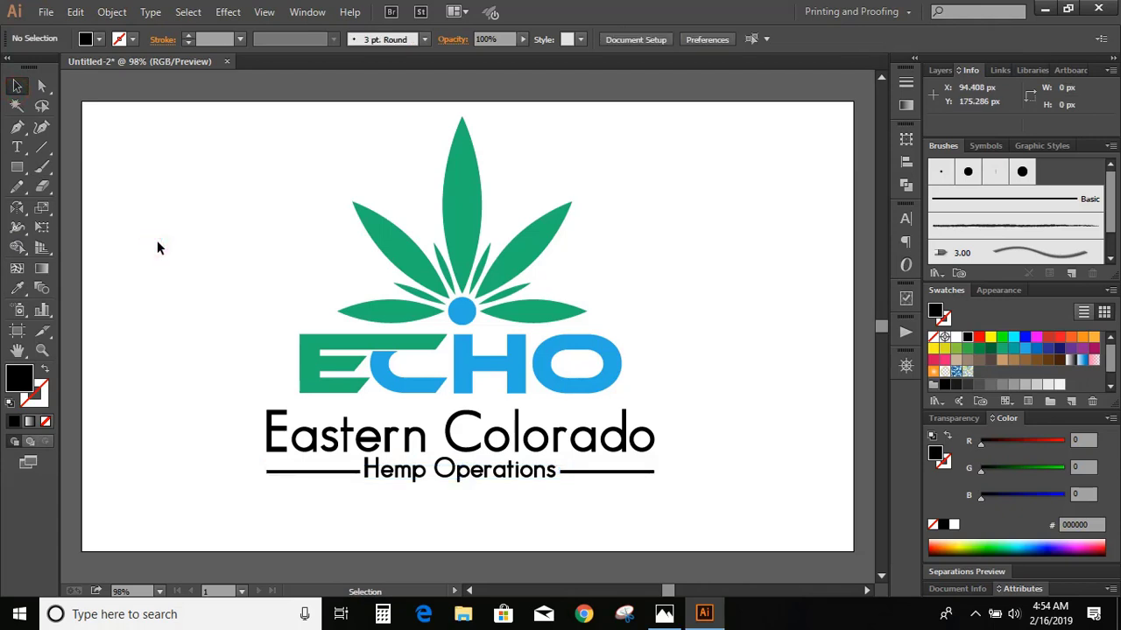
# Fill the Eastern Colorado text with the green 22B573 sampled from the centre leaf
pyautogui.click(392, 448)
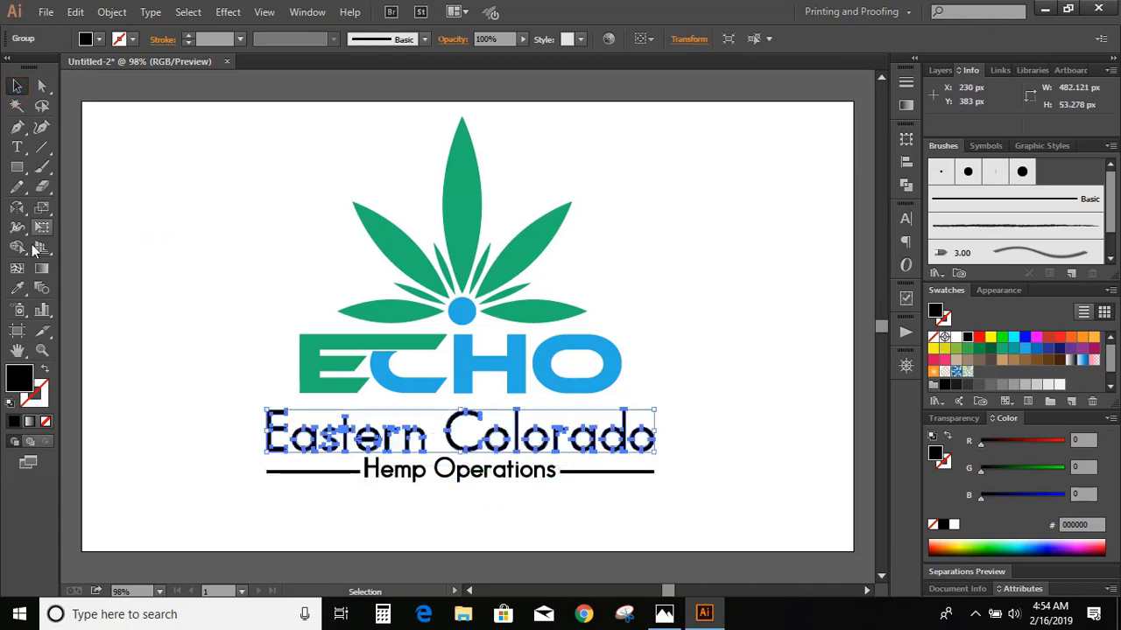
pyautogui.click(17, 290)
pyautogui.click(458, 207)
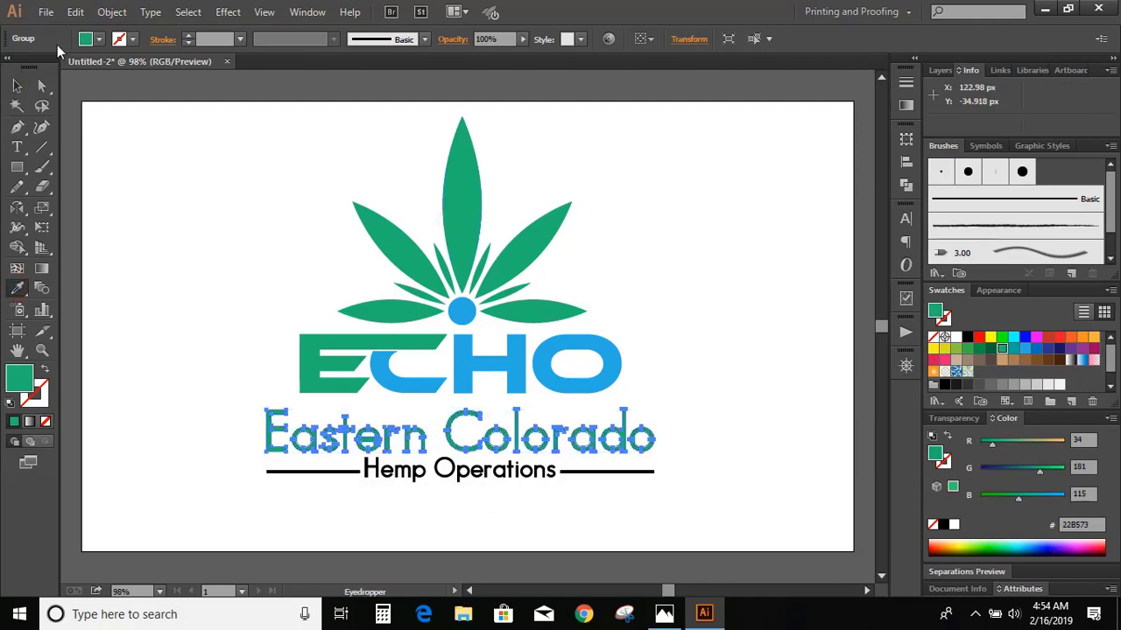
pyautogui.click(17, 85)
pyautogui.click(176, 209)
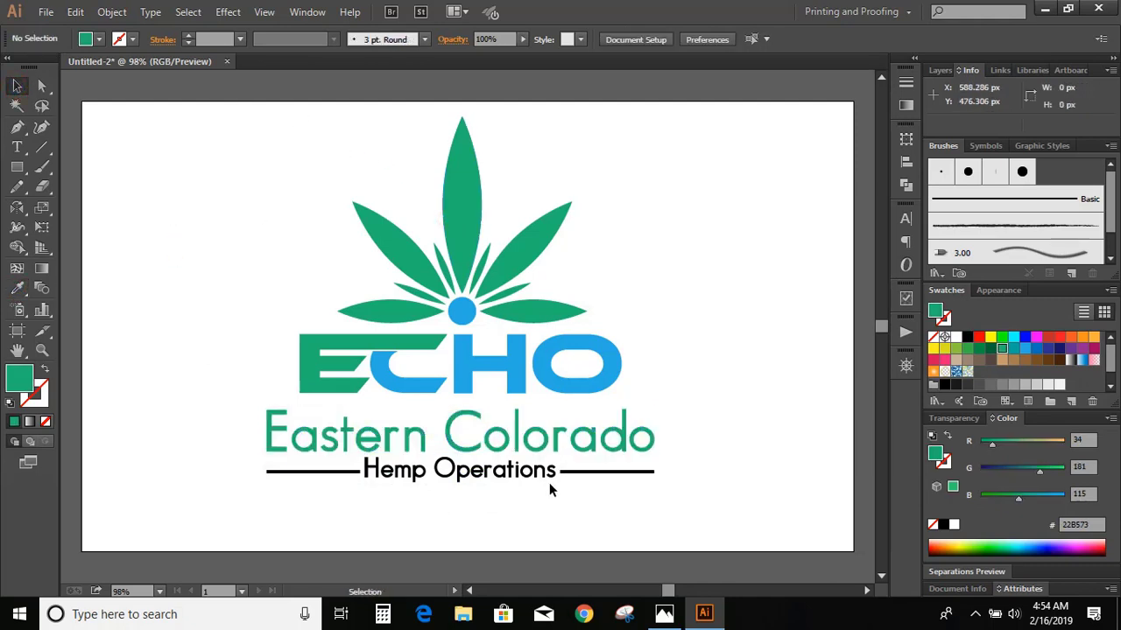
# Fill Hemp Operations and its two side lines with the blue 29ABE2 sampled from the H, and group them
pyautogui.moveTo(594, 490); pyautogui.dragTo(325, 464)
pyautogui.click(17, 288)
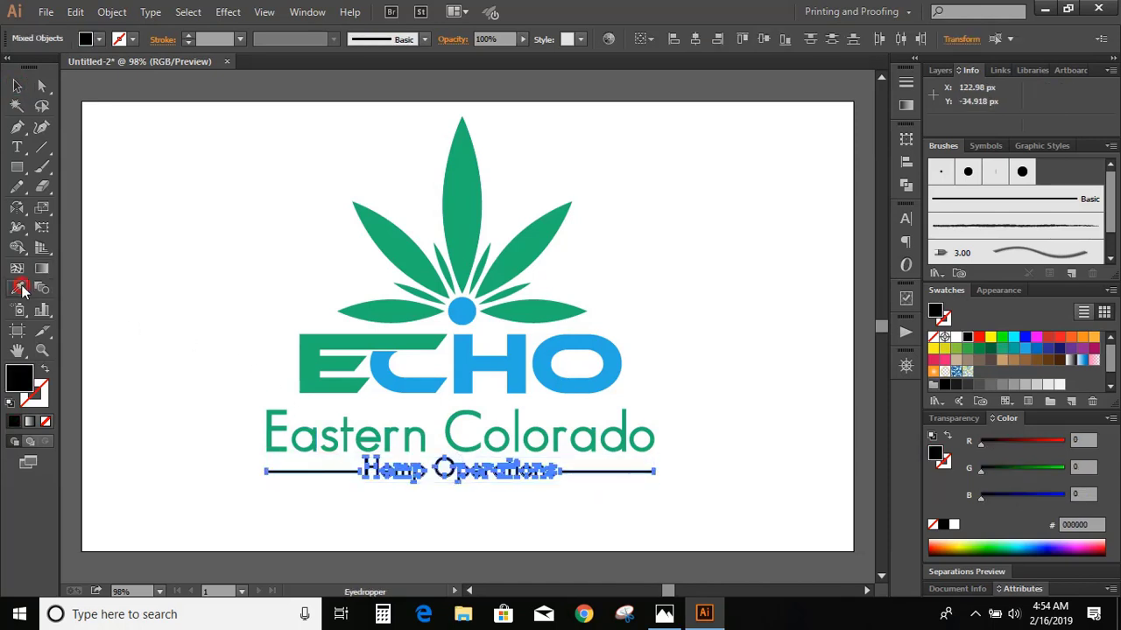
pyautogui.click(467, 375)
pyautogui.hotkey('ctrl', 'g')
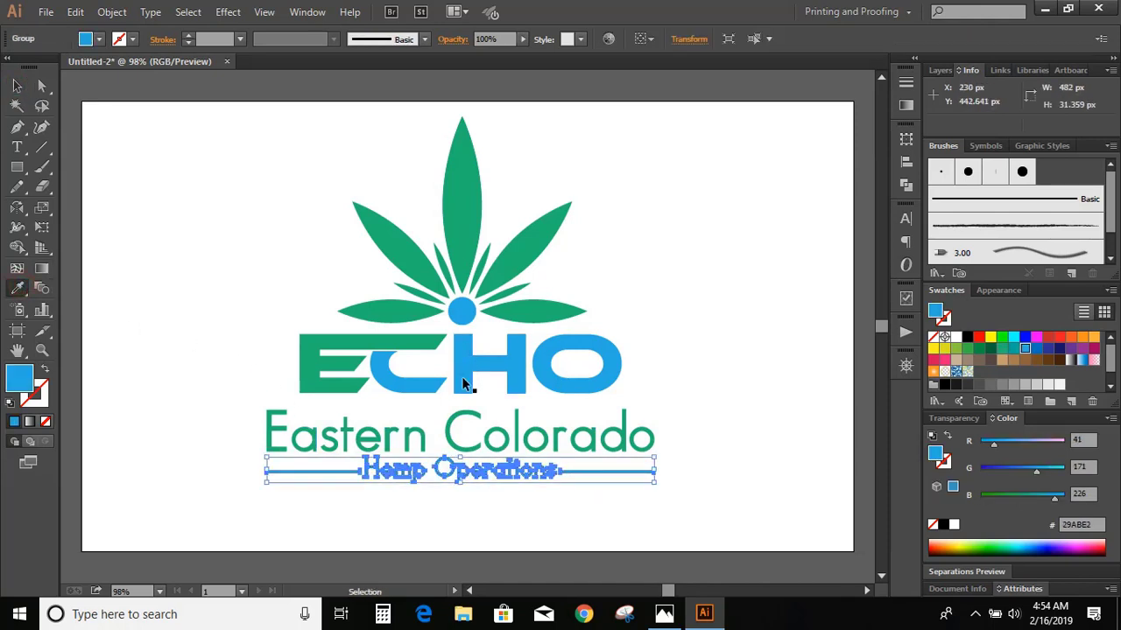
# Deselect the artwork and set up a Save for Web export as PNG-24 with transparency, previewing the whole artboard
pyautogui.click(17, 90)
pyautogui.click(193, 193)
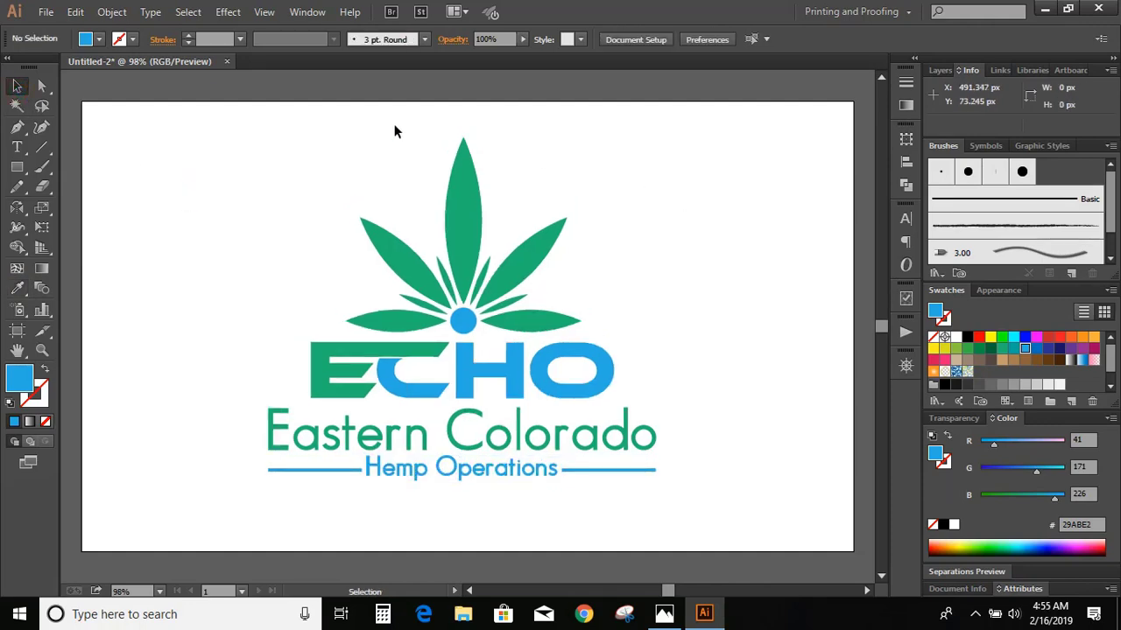
pyautogui.click(47, 13)
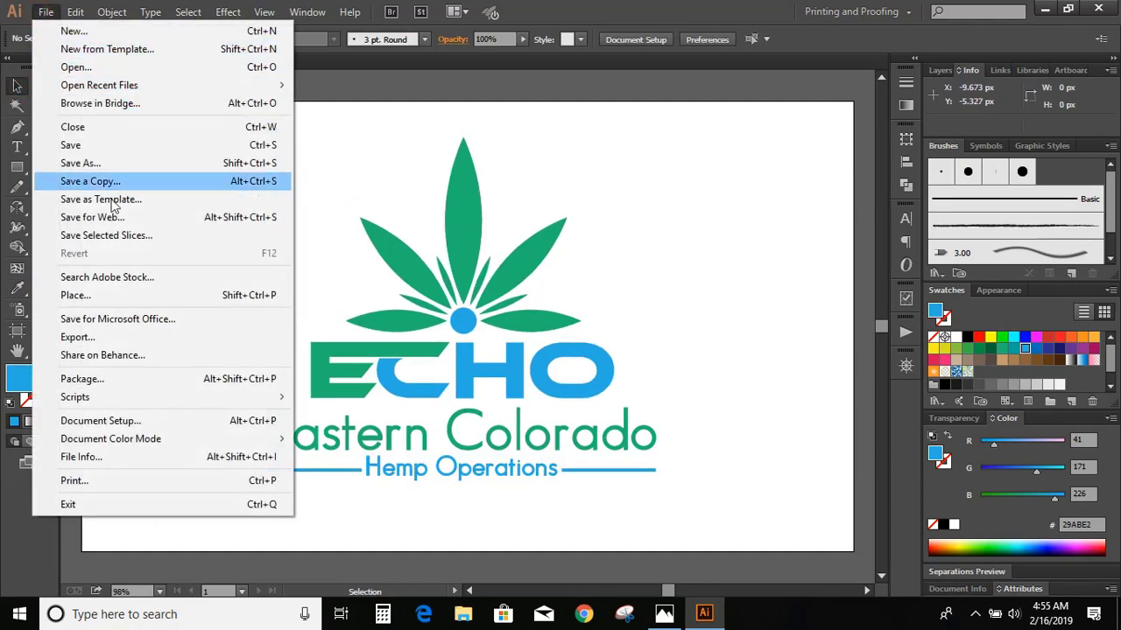
pyautogui.click(133, 221)
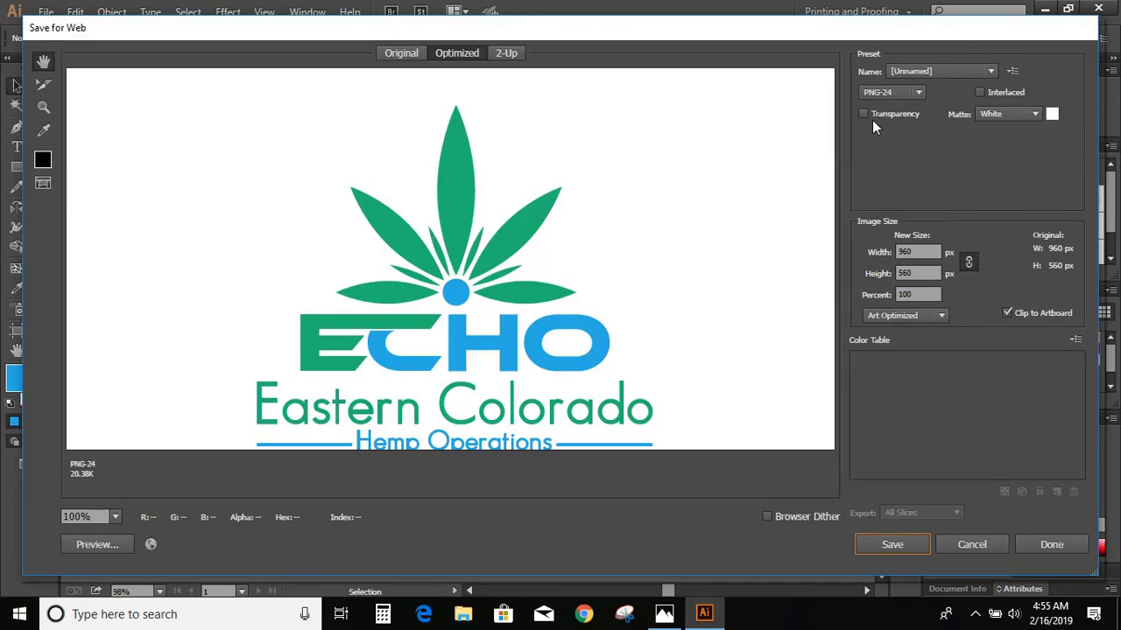
pyautogui.click(863, 114)
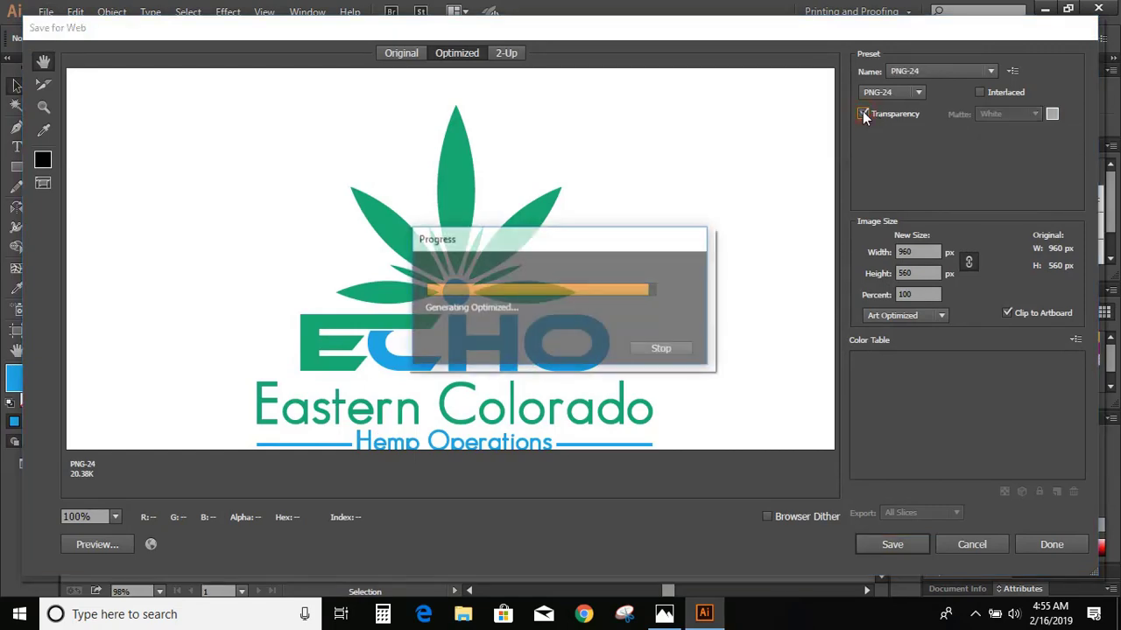
pyautogui.click(113, 518)
pyautogui.click(144, 512)
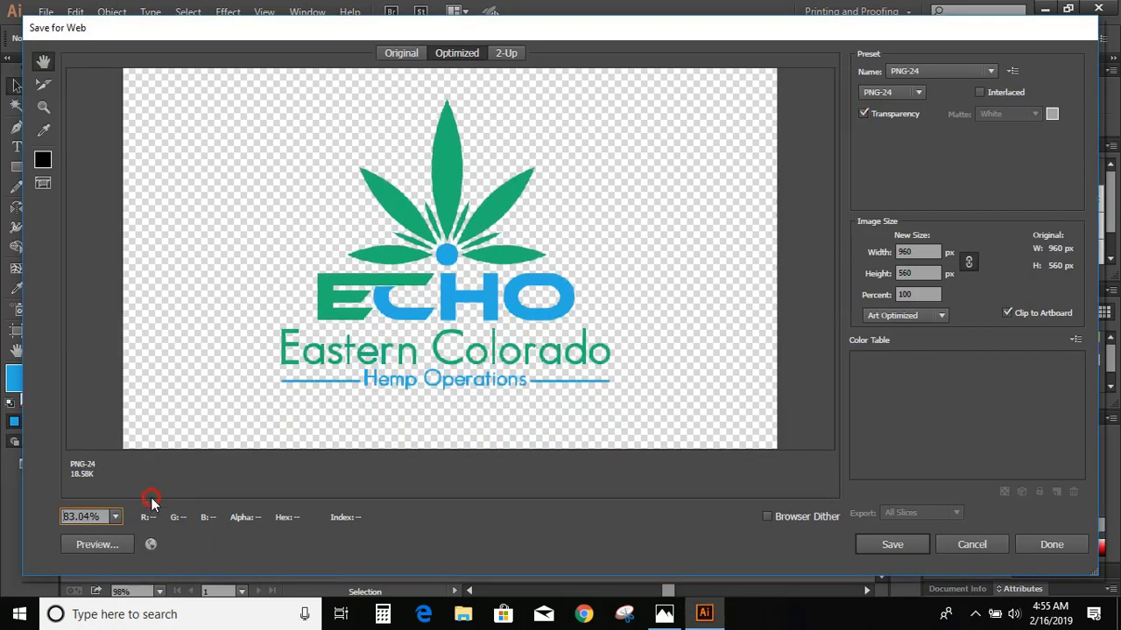
# Save the optimized PNG to the Desktop under the file name Untitled-2
pyautogui.click(882, 545)
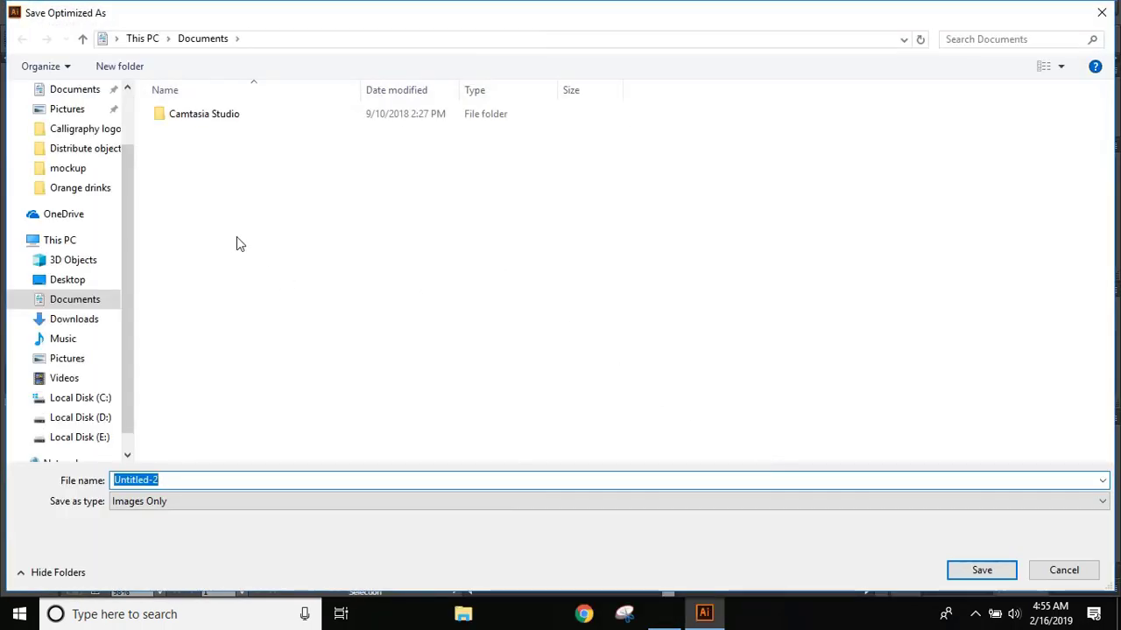
pyautogui.click(67, 121)
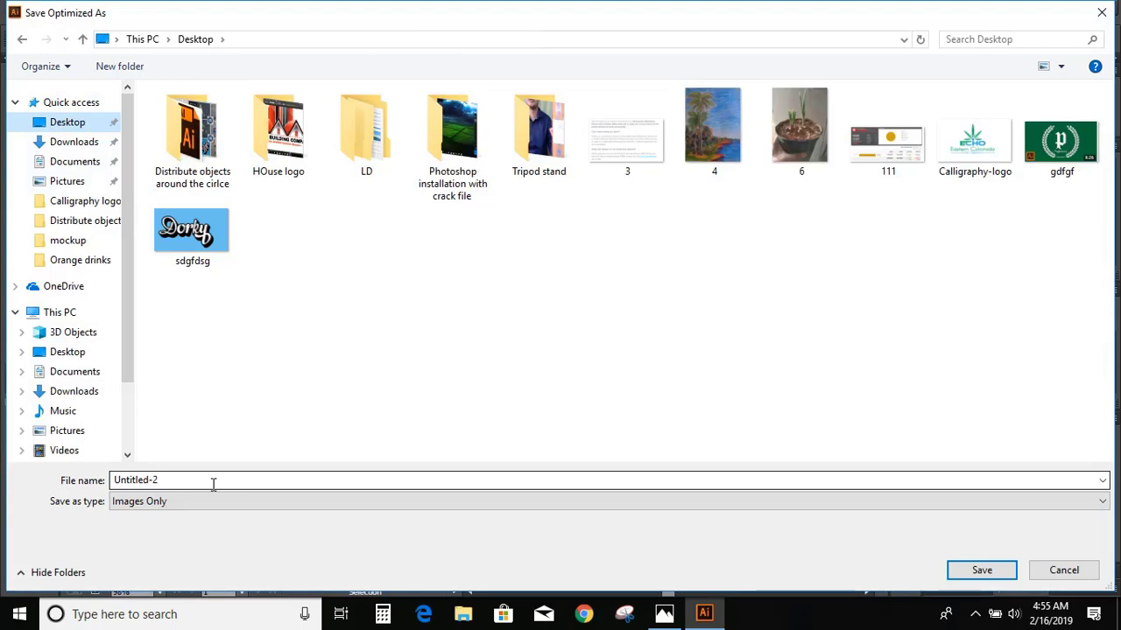
pyautogui.click(967, 570)
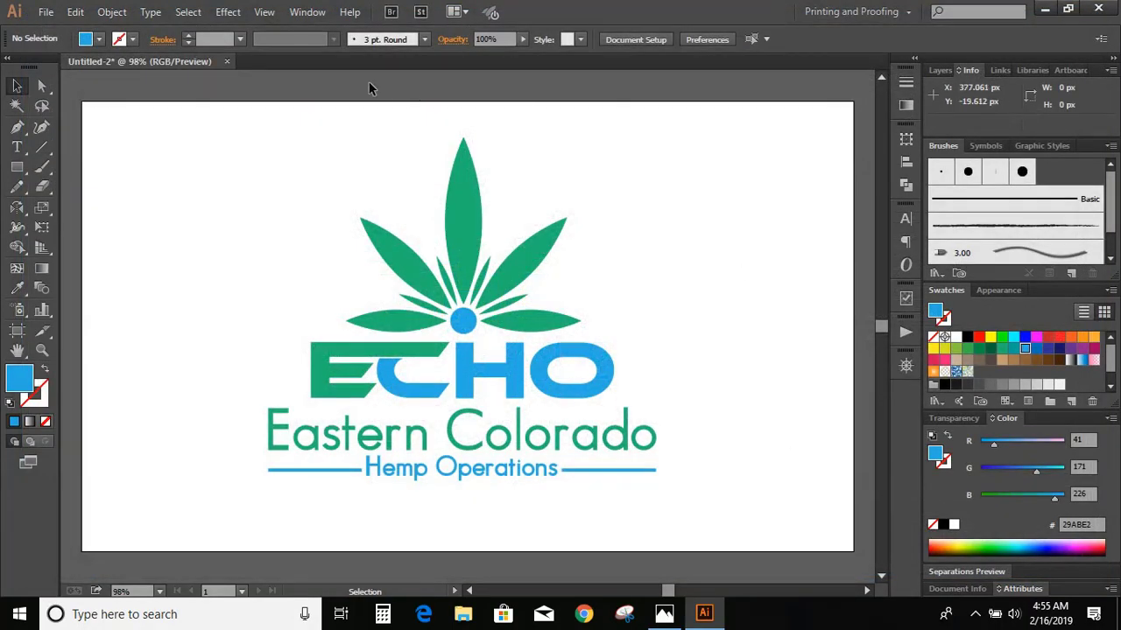
# Switch to Adobe Photoshop CS6 (64 Bit) and open the 3d glass window logo mockup PSD from the mockup folder
pyautogui.click(1044, 8)
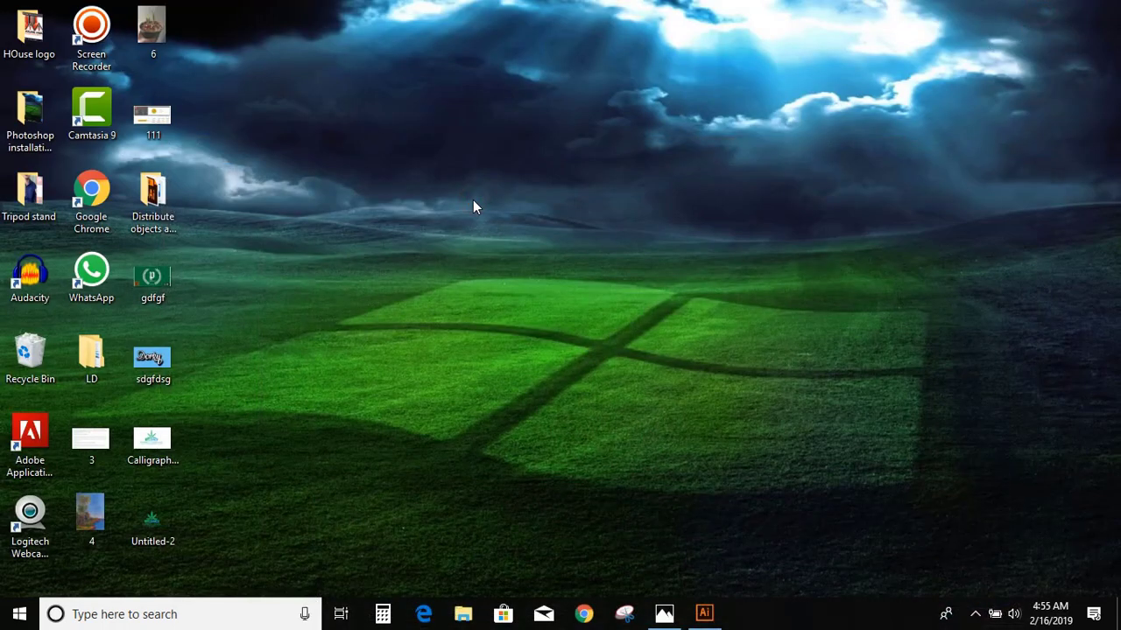
pyautogui.click(19, 614)
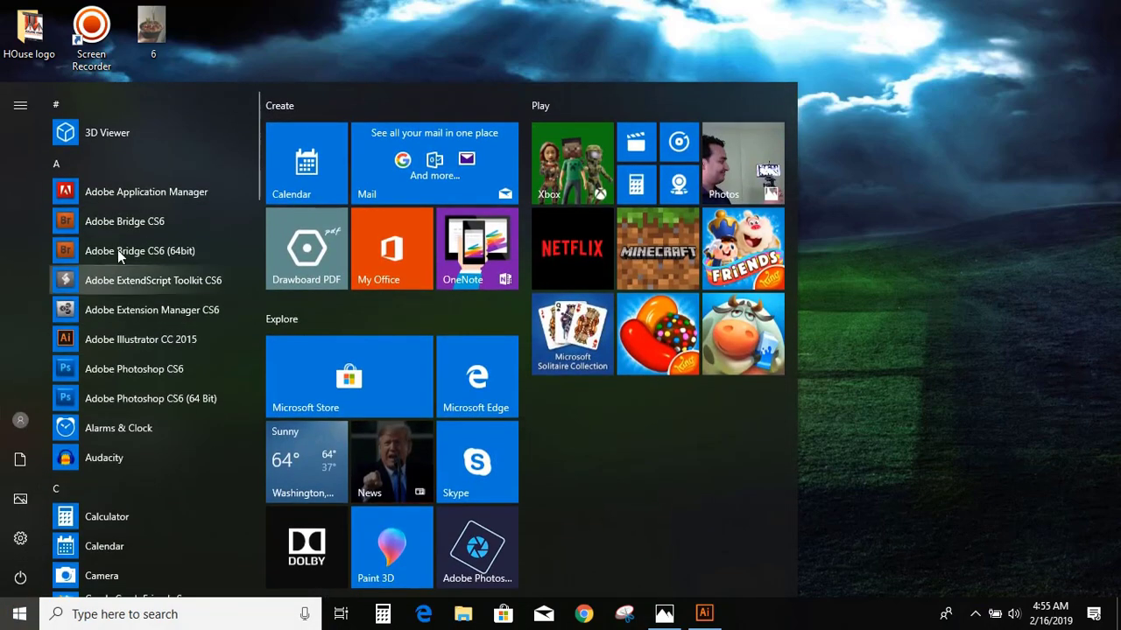
pyautogui.click(166, 399)
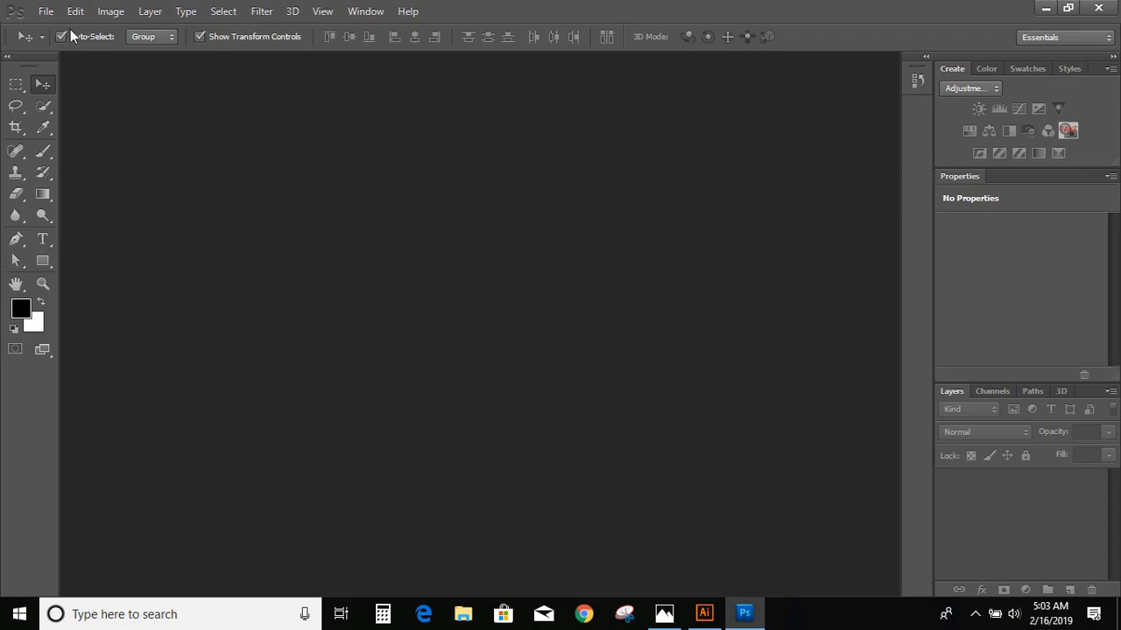
pyautogui.click(46, 10)
pyautogui.click(52, 42)
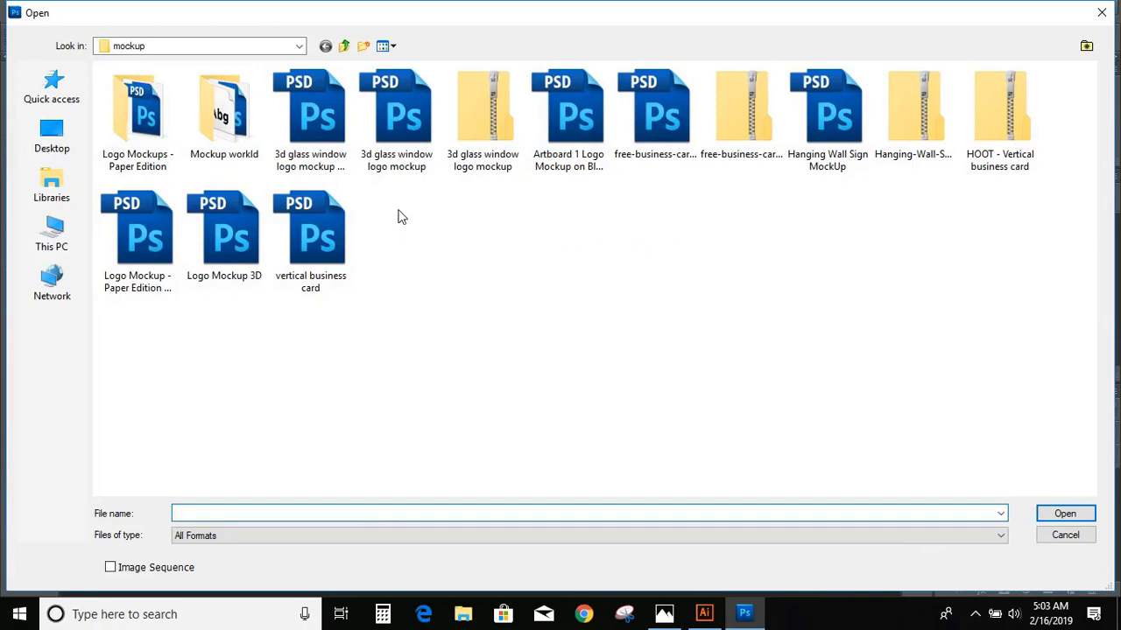
pyautogui.doubleClick(406, 115)
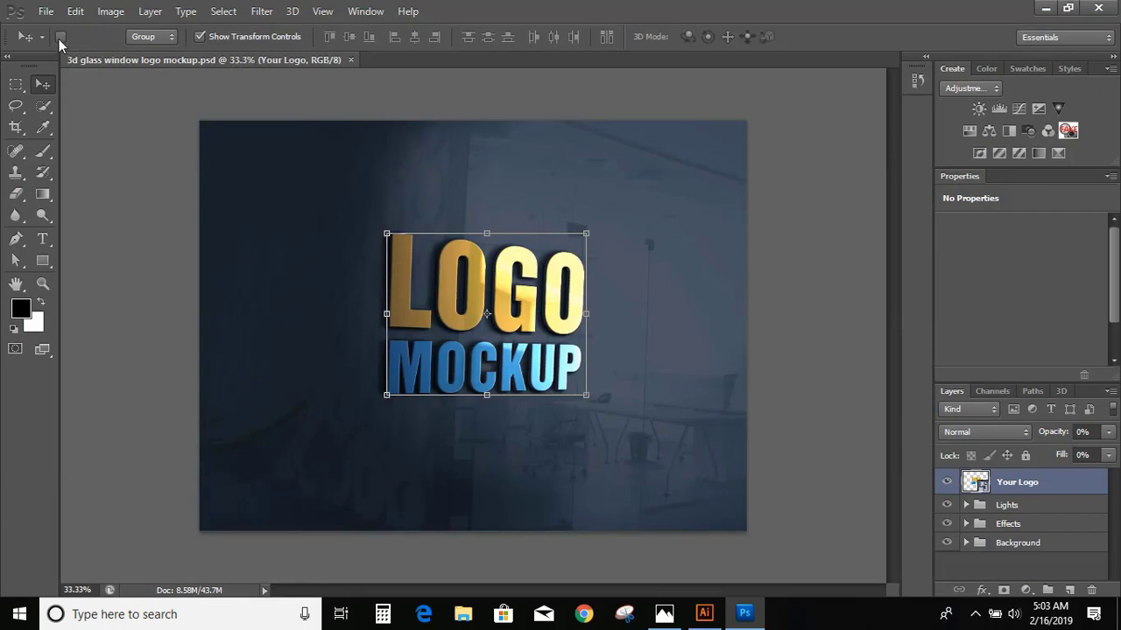
# Open the exported Untitled-2 PNG from the Desktop as a second document
pyautogui.click(46, 12)
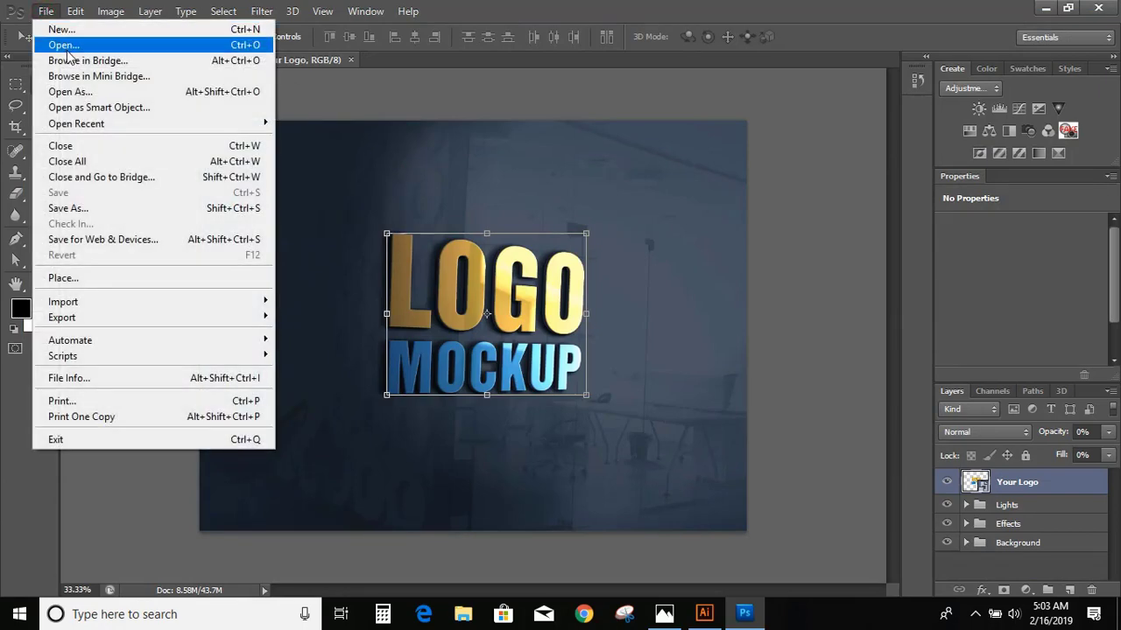
pyautogui.click(65, 49)
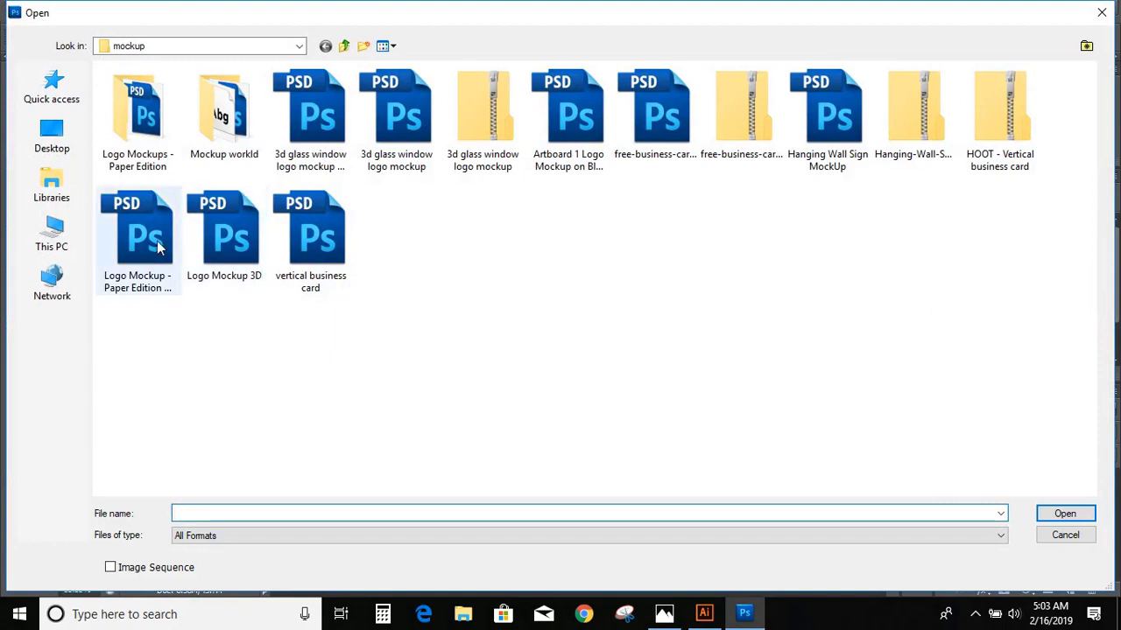
pyautogui.click(63, 134)
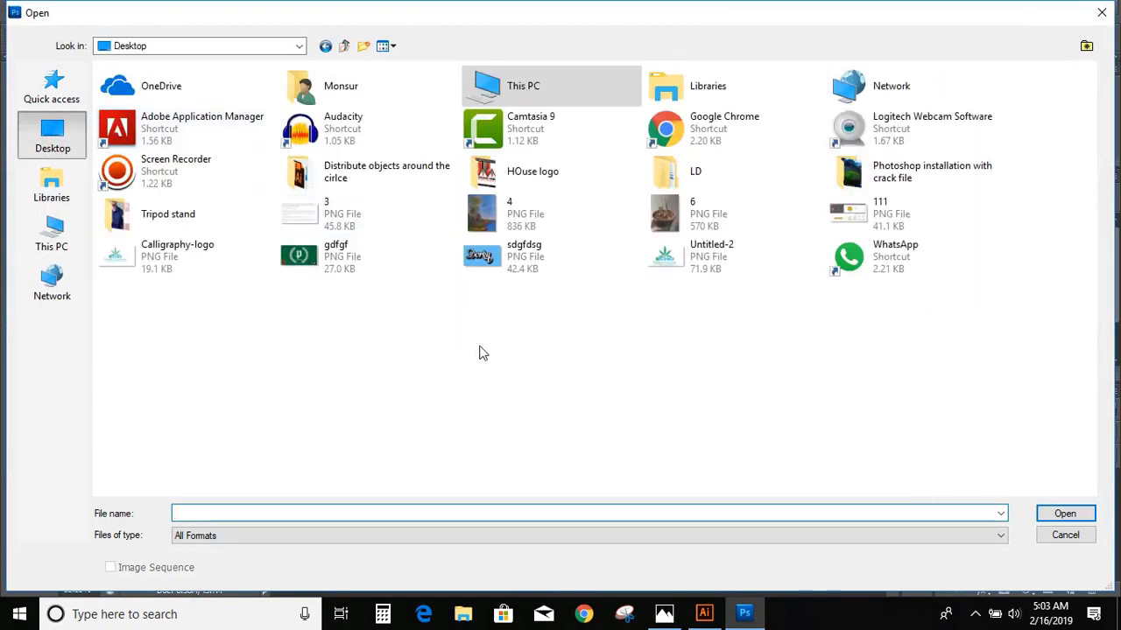
pyautogui.doubleClick(701, 265)
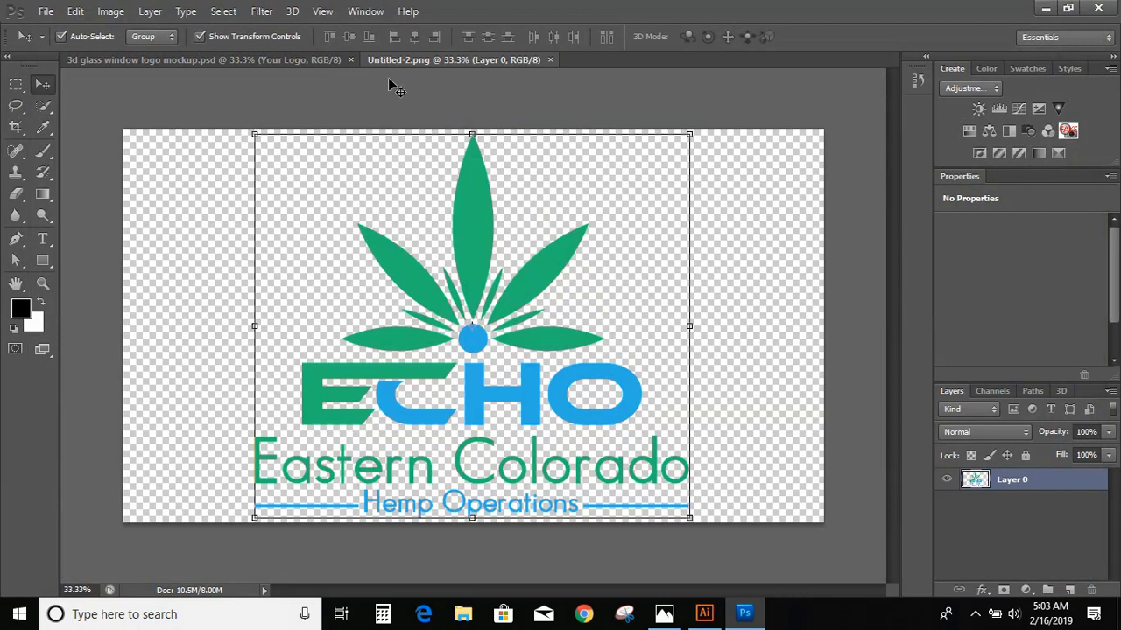
# Open the contents of the mockup's Your Logo smart object for editing
pyautogui.click(220, 62)
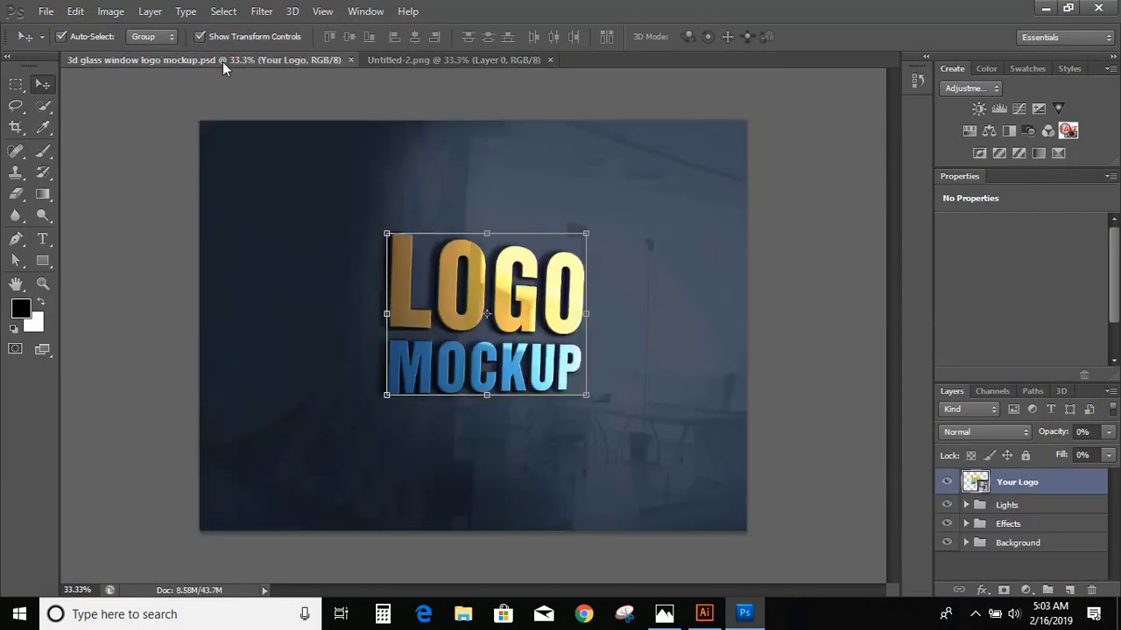
pyautogui.doubleClick(974, 483)
pyautogui.click(553, 251)
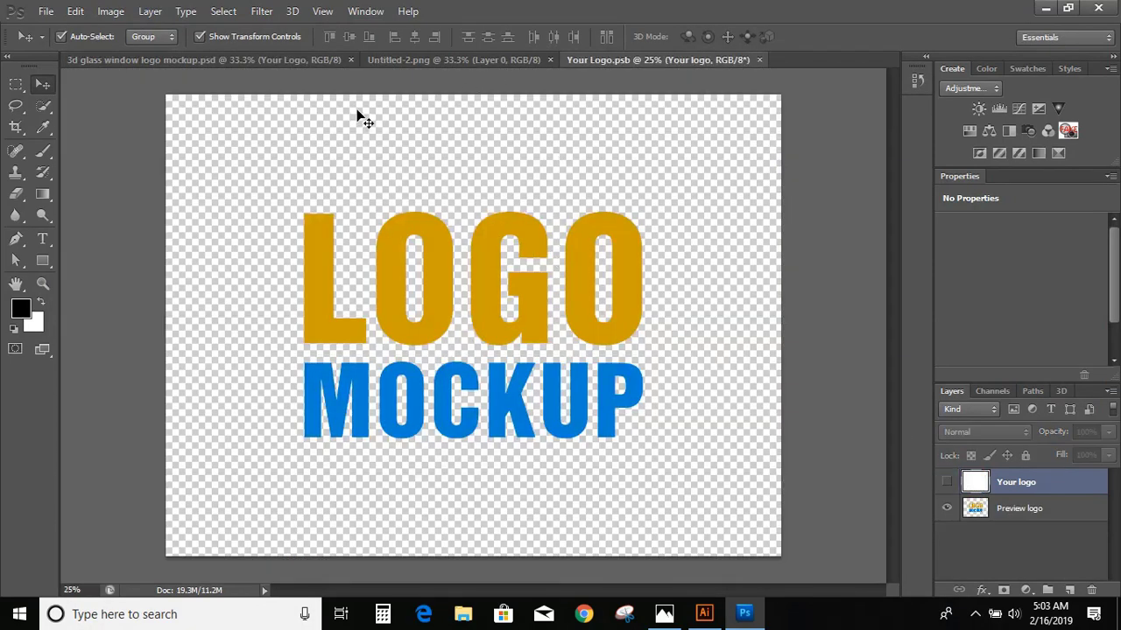
# Copy the ECHO logo layer from Untitled-2.png into Your Logo.psb, accepting the colour profile conversion
pyautogui.click(427, 62)
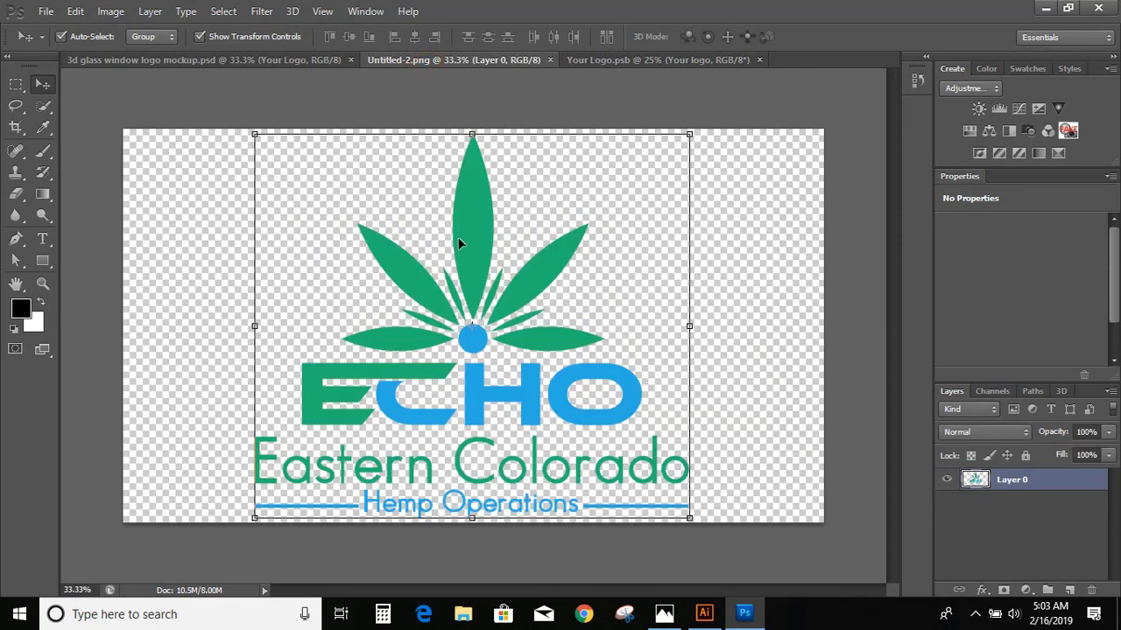
pyautogui.click(486, 217)
pyautogui.moveTo(486, 217); pyautogui.dragTo(456, 318)
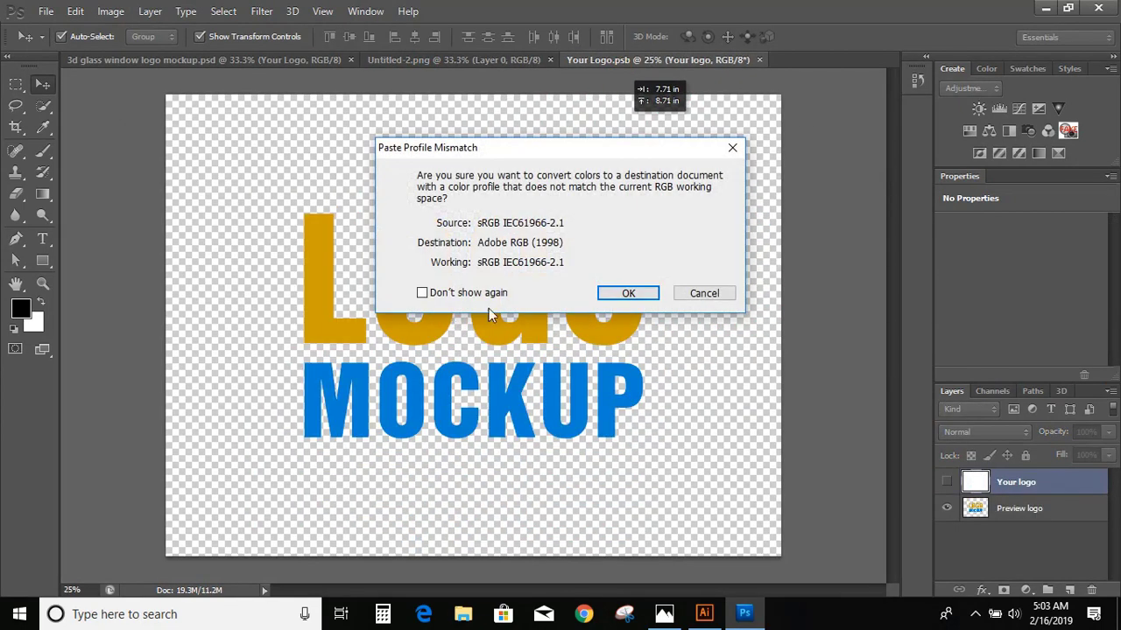
pyautogui.click(629, 294)
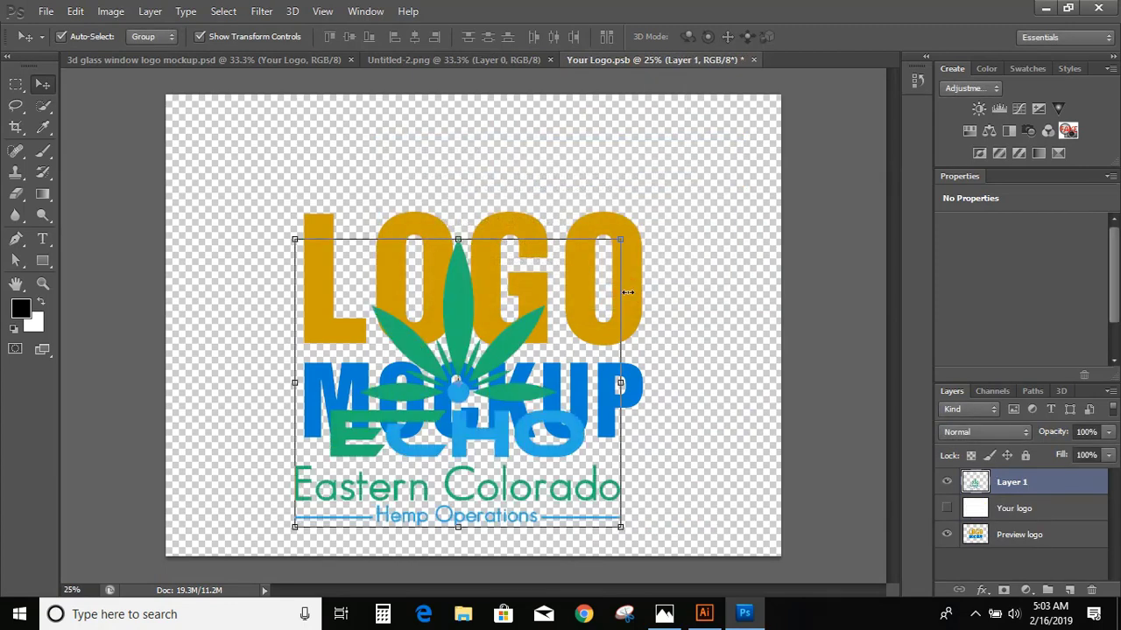
# Move the ECHO logo up over the placeholder and scale it proportionally to about 147.7% around its centre
pyautogui.moveTo(507, 366); pyautogui.dragTo(508, 302)
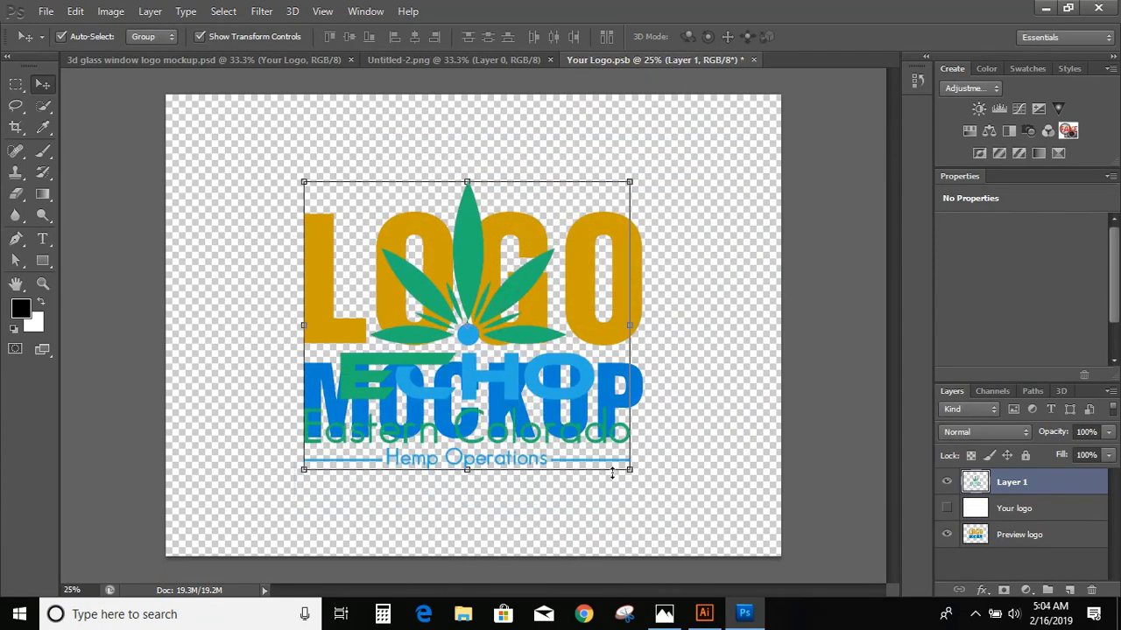
pyautogui.moveTo(630, 471); pyautogui.dragTo(730, 535)
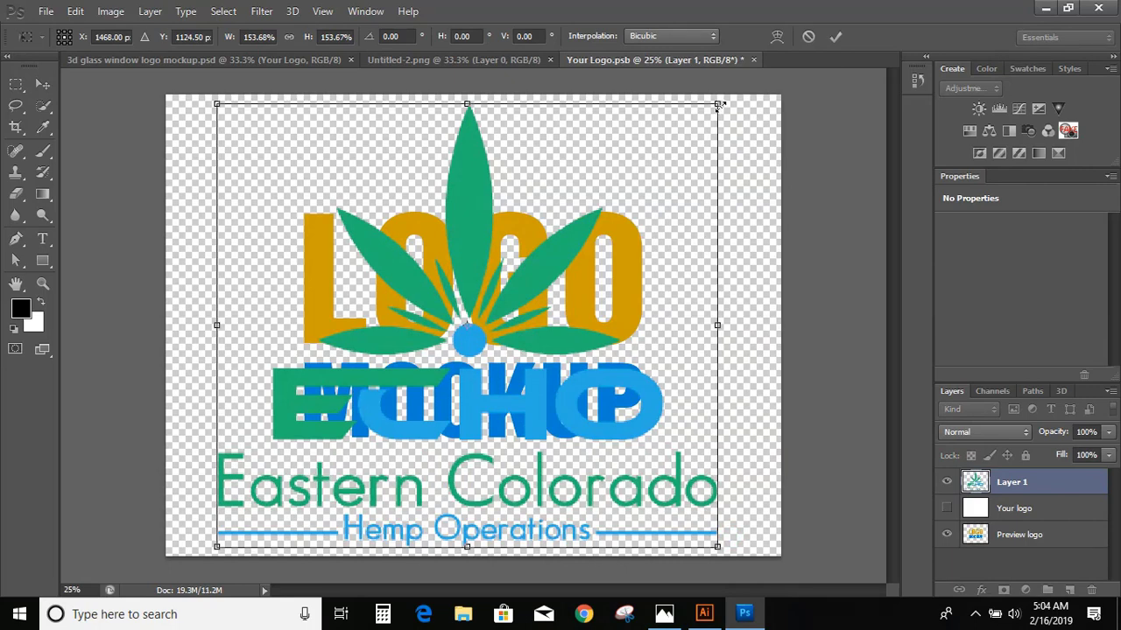
pyautogui.moveTo(717, 106); pyautogui.dragTo(707, 113)
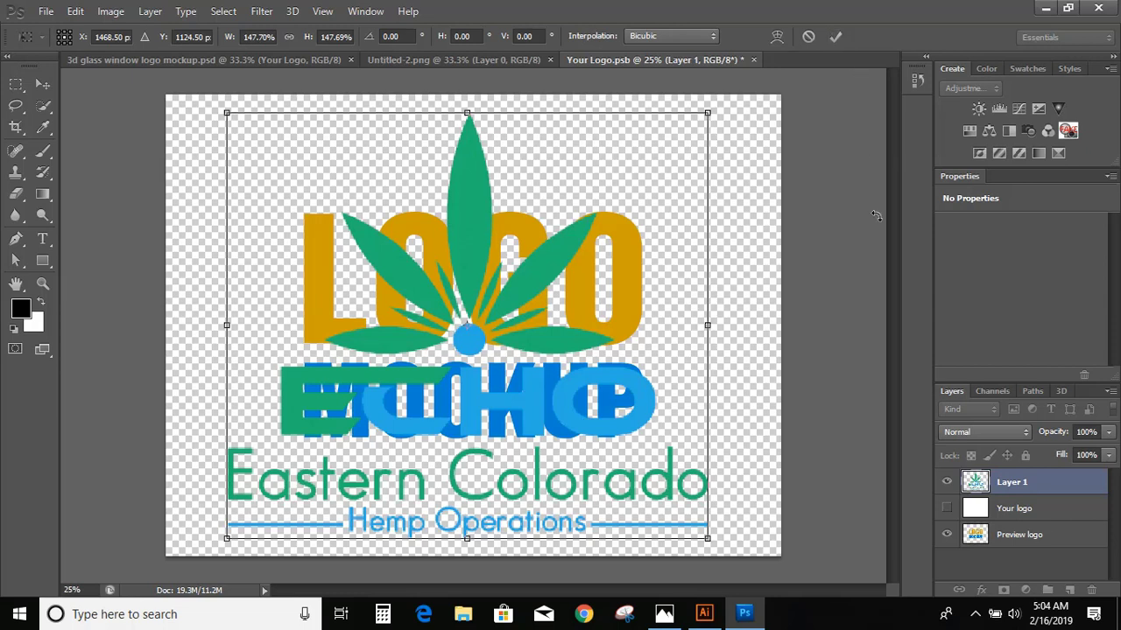
pyautogui.click(838, 40)
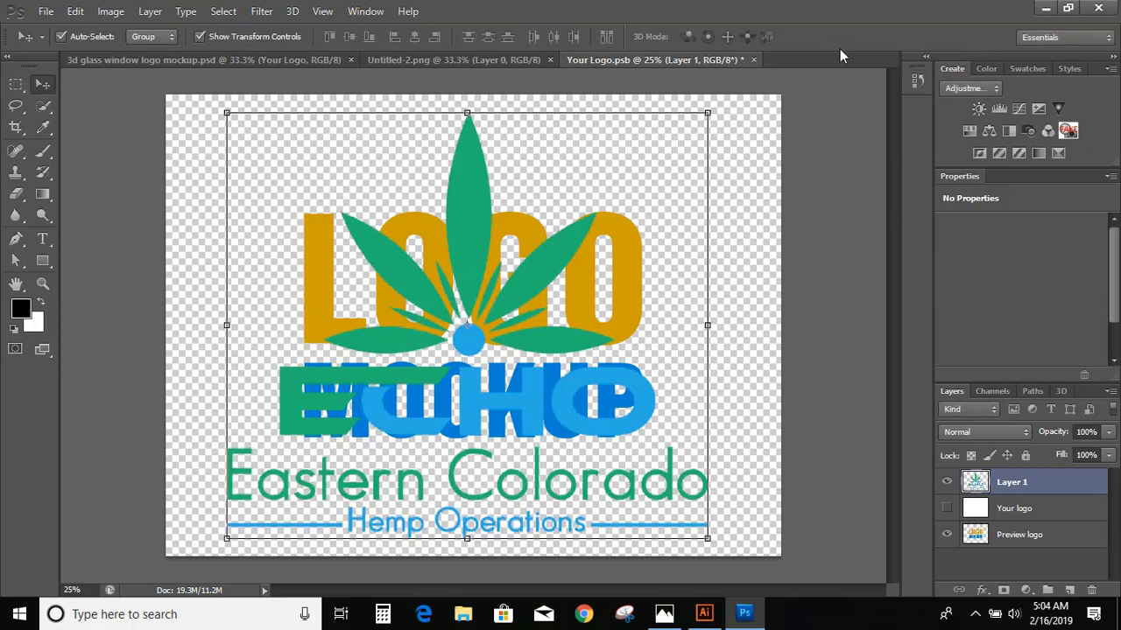
# Hide the Preview logo layer, then save and close Your Logo.psb to update the 3d glass window mockup
pyautogui.click(946, 535)
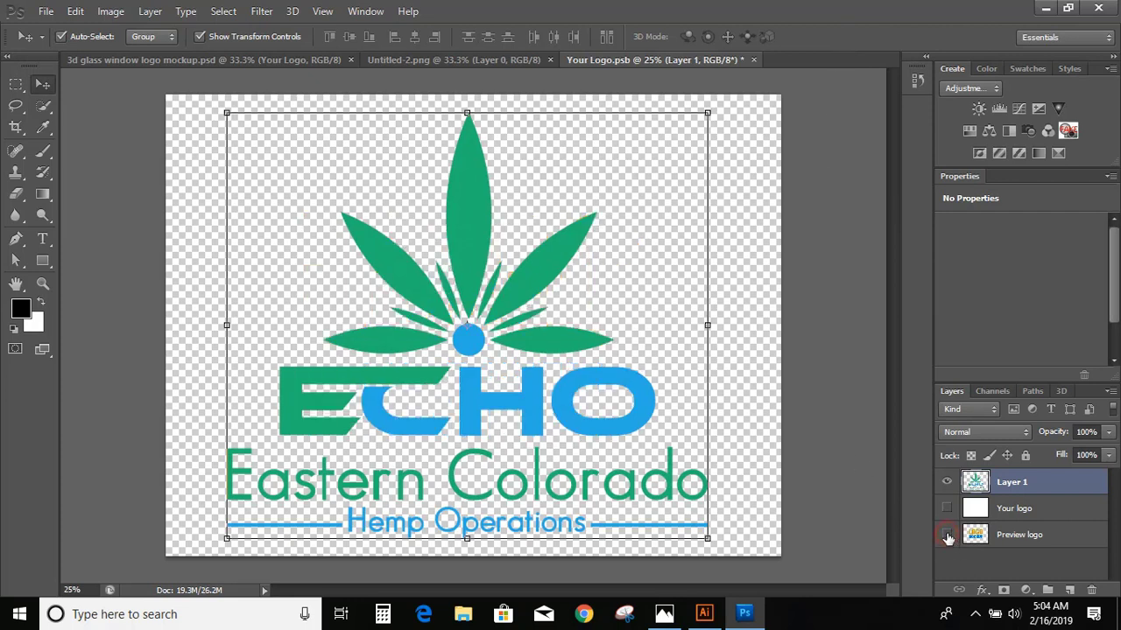
pyautogui.click(754, 61)
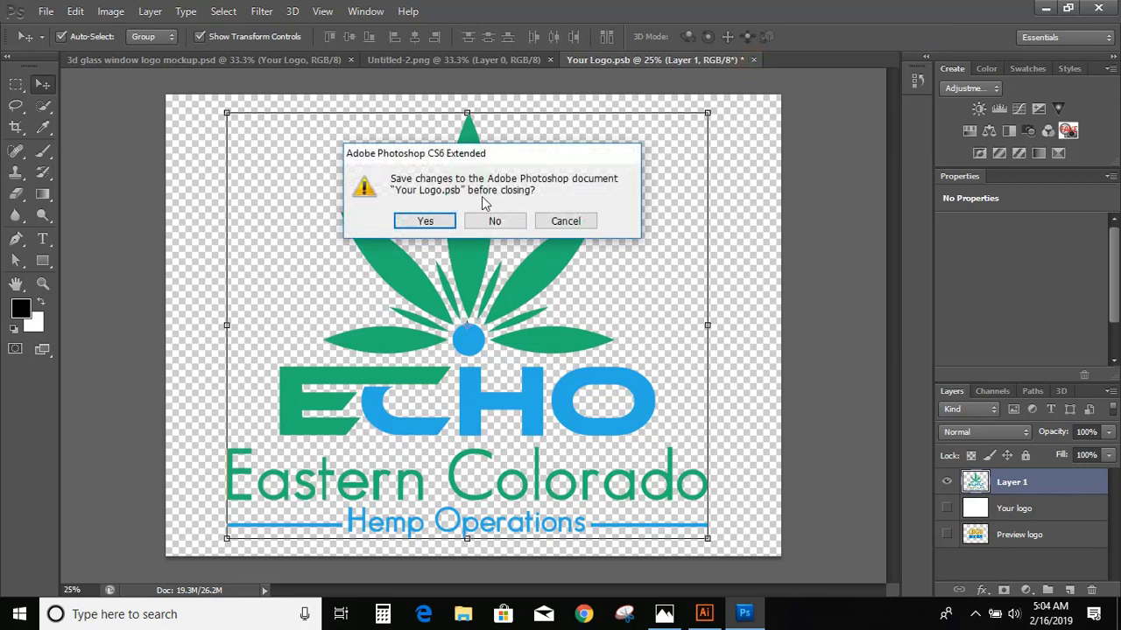
pyautogui.click(426, 224)
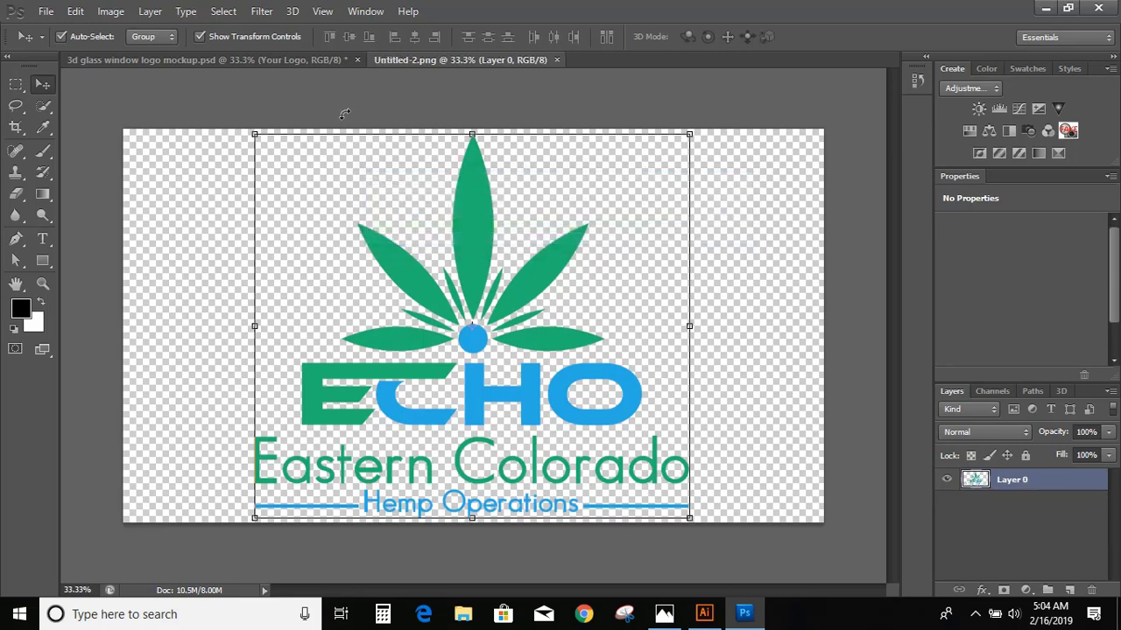
pyautogui.click(213, 63)
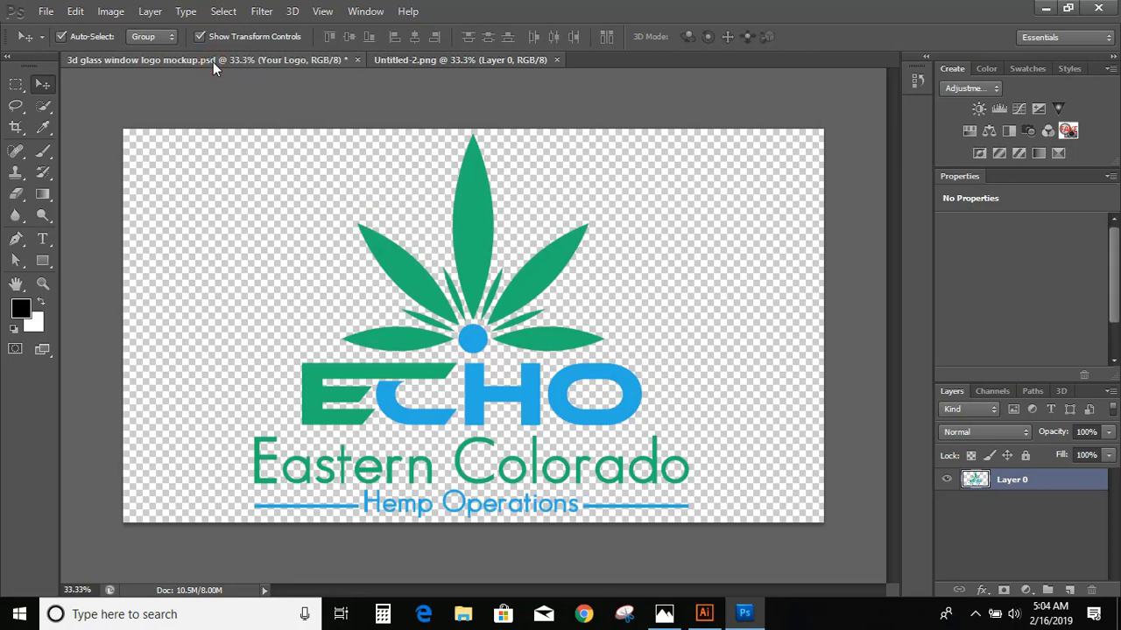
pyautogui.click(813, 299)
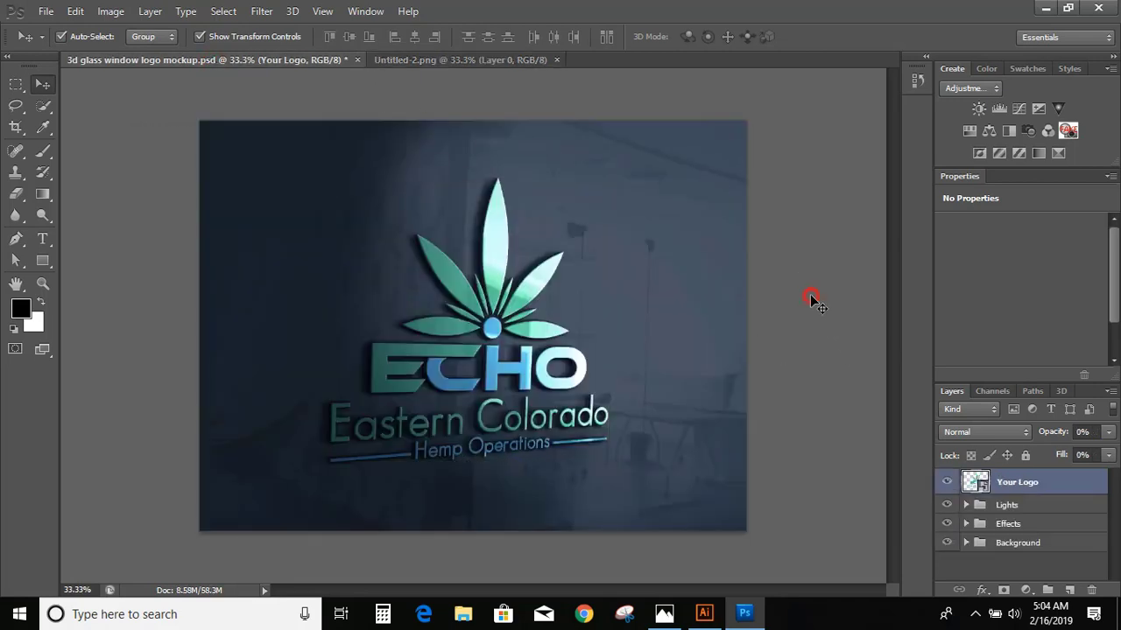